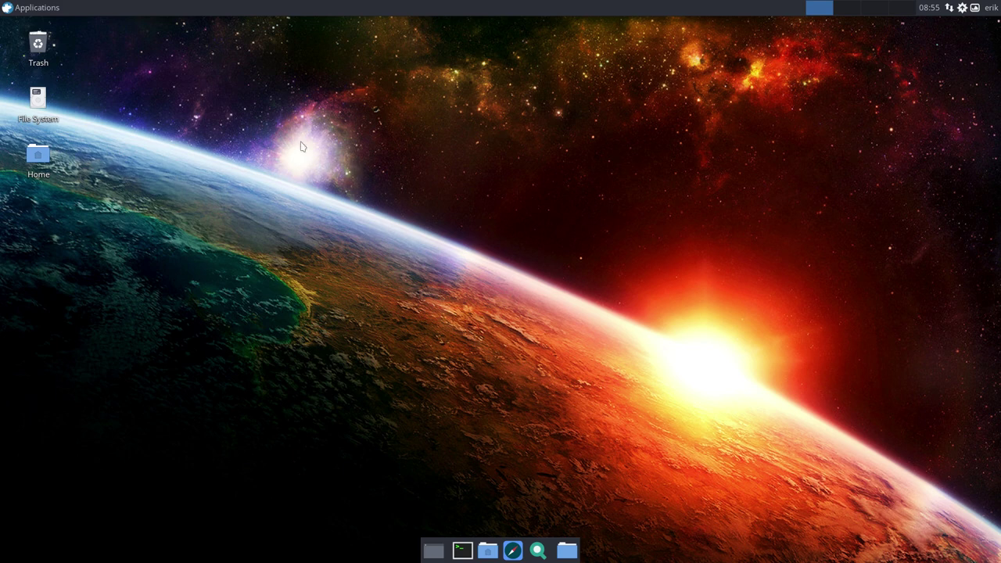
pyautogui.rightClick(263, 119)
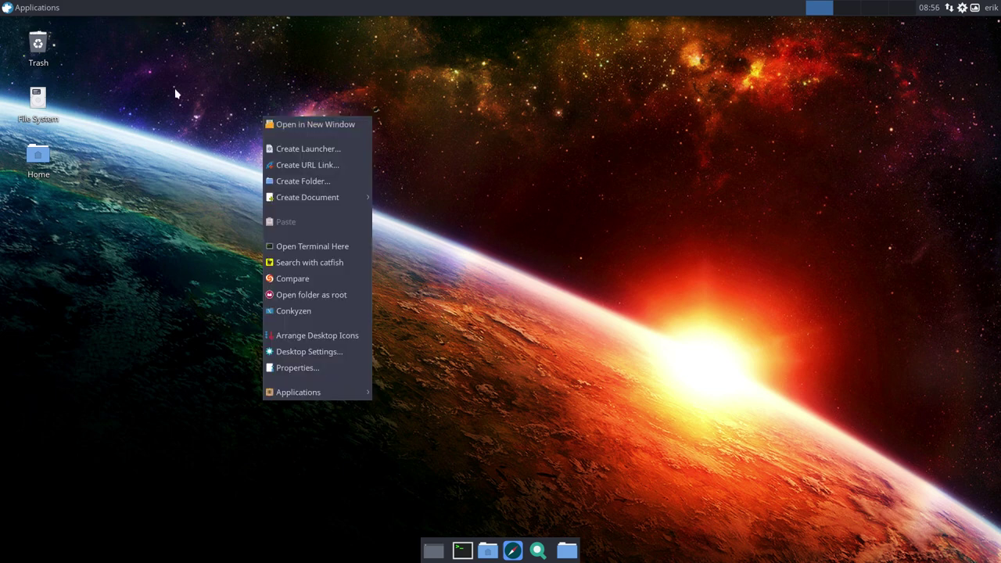
pyautogui.click(188, 289)
pyautogui.click(28, 14)
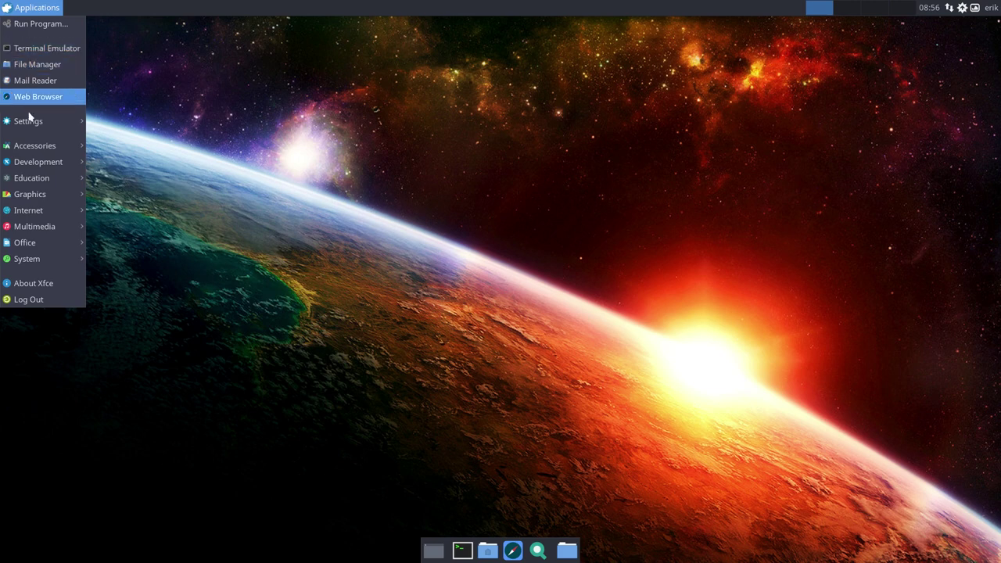
pyautogui.moveTo(43, 205)
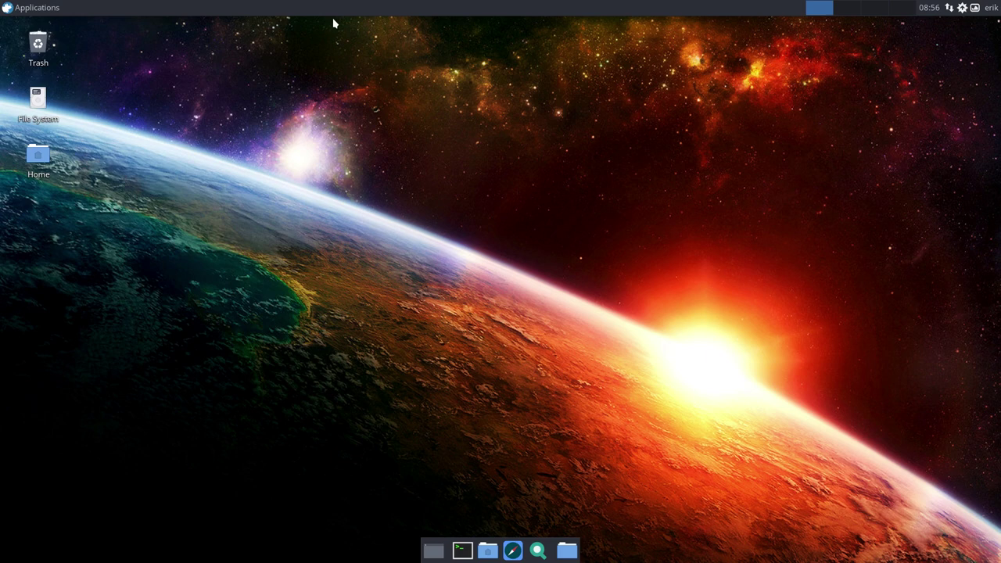
pyautogui.click(288, 79)
pyautogui.click(512, 552)
pyautogui.click(50, 9)
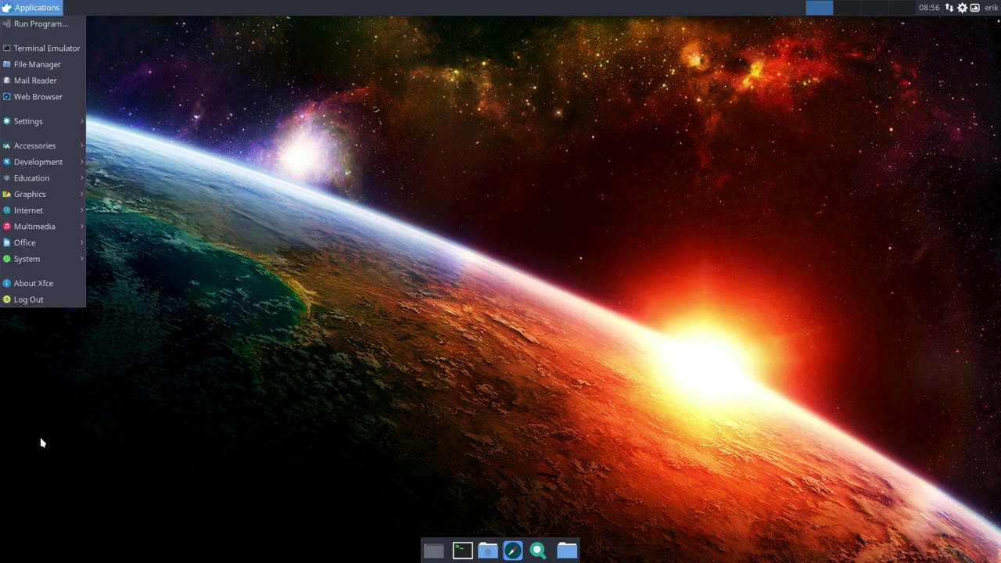
pyautogui.click(5, 534)
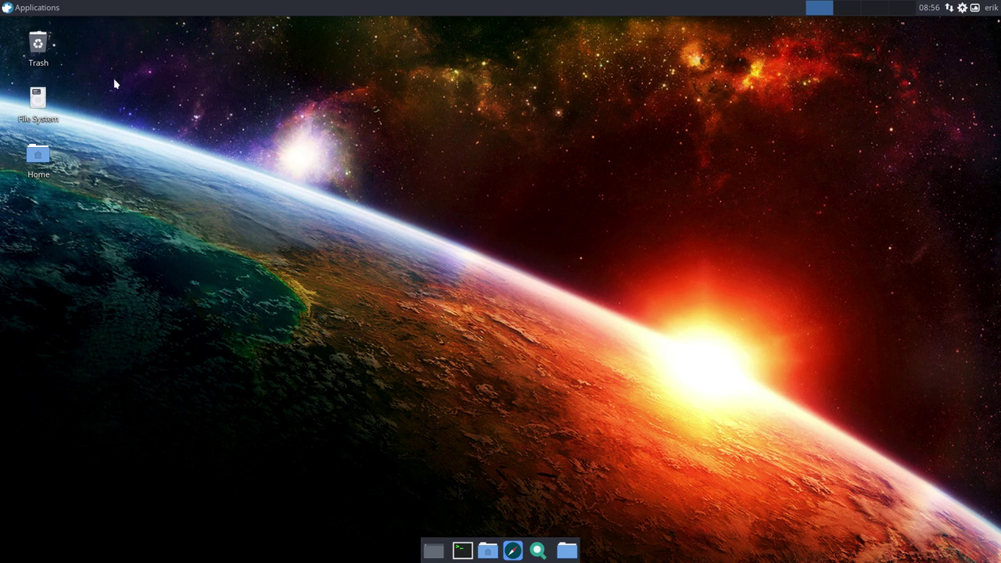
# In the panel preferences, unlock Panel 1 to move it to the bottom edge of the desktop, and lock it there
pyautogui.rightClick(227, 10)
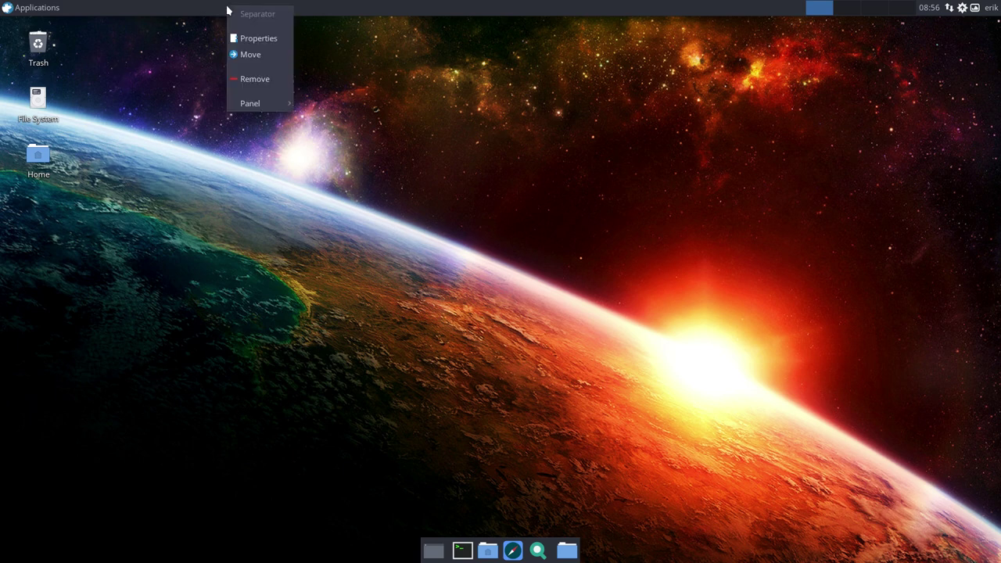
pyautogui.rightClick(172, 8)
pyautogui.rightClick(173, 7)
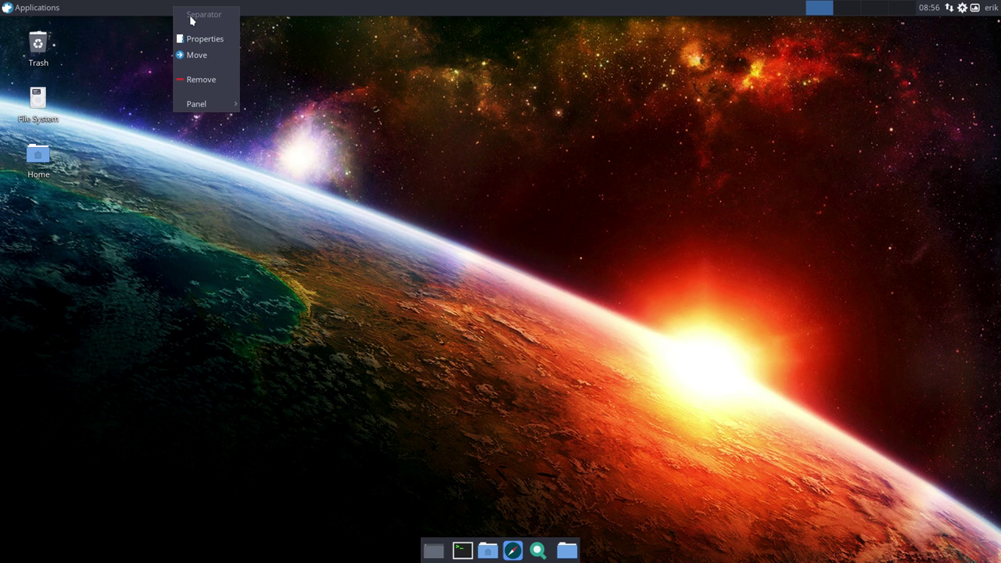
pyautogui.moveTo(215, 109)
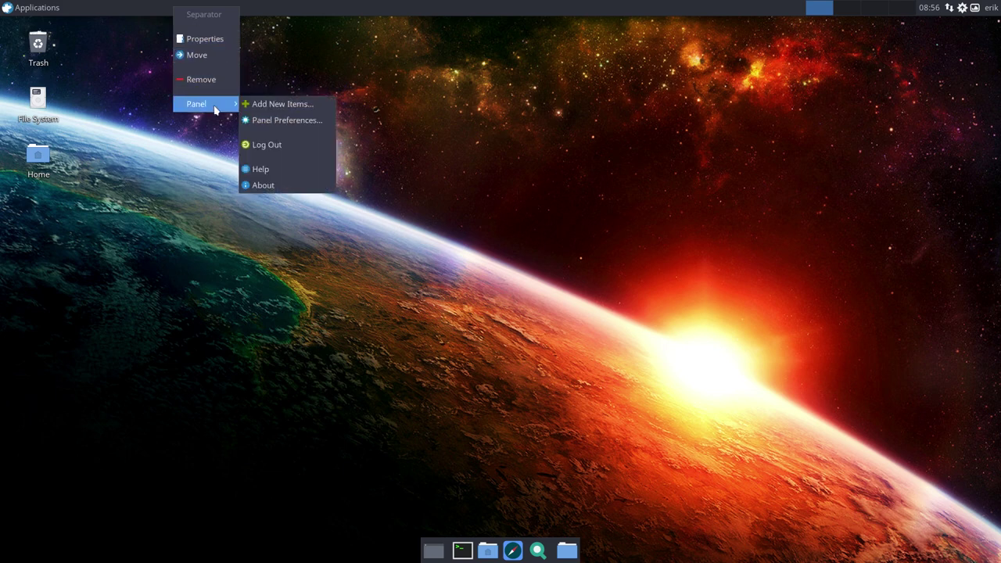
pyautogui.click(297, 121)
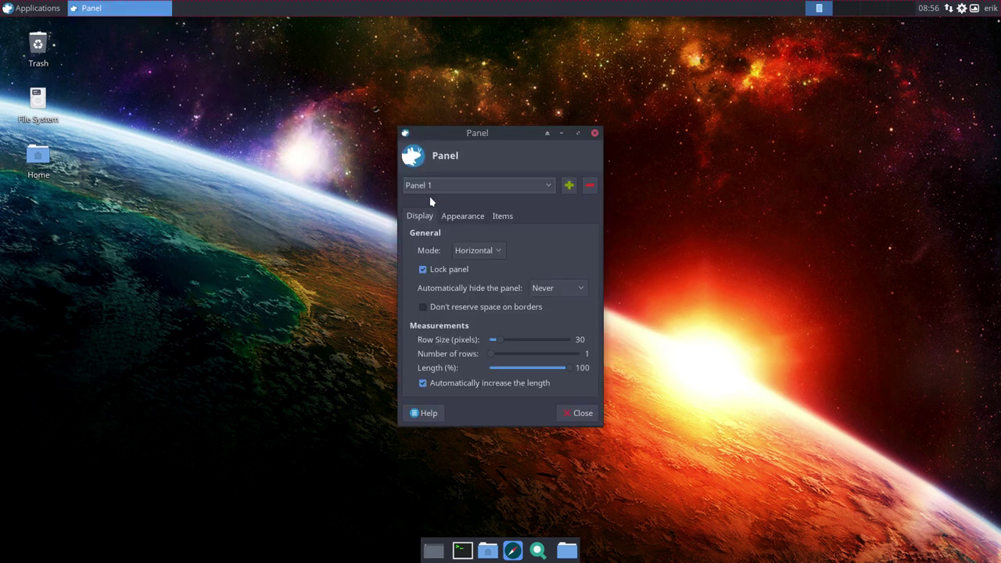
pyautogui.click(431, 269)
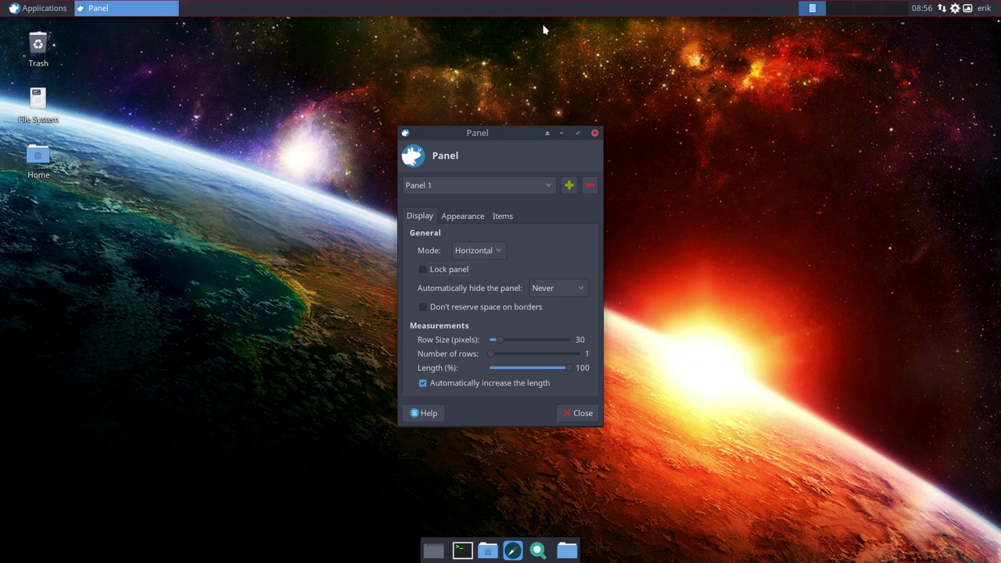
pyautogui.moveTo(4, 9); pyautogui.dragTo(2, 549)
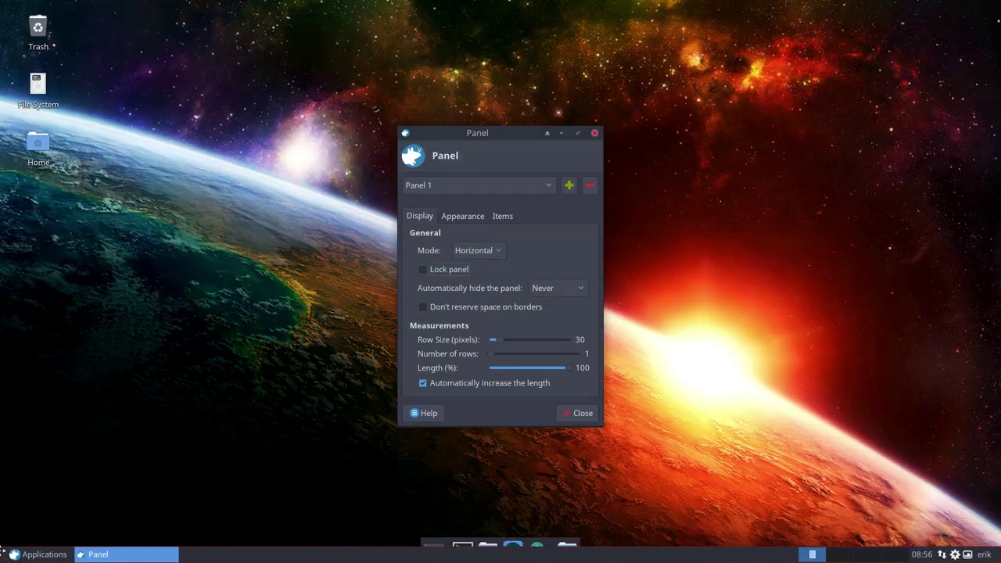
pyautogui.click(434, 272)
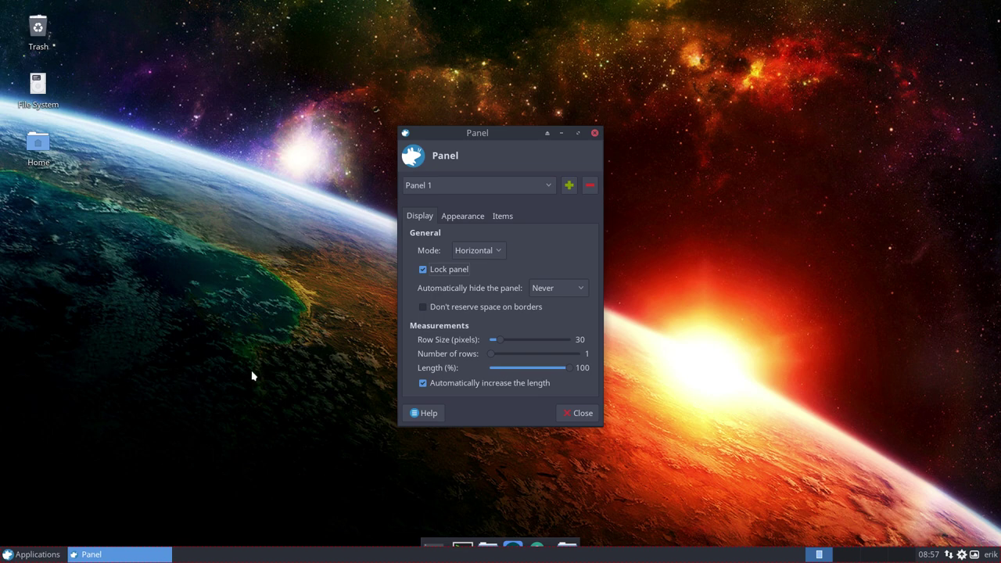
# Remove Panel 2 permanently and close the panel preferences
pyautogui.click(552, 190)
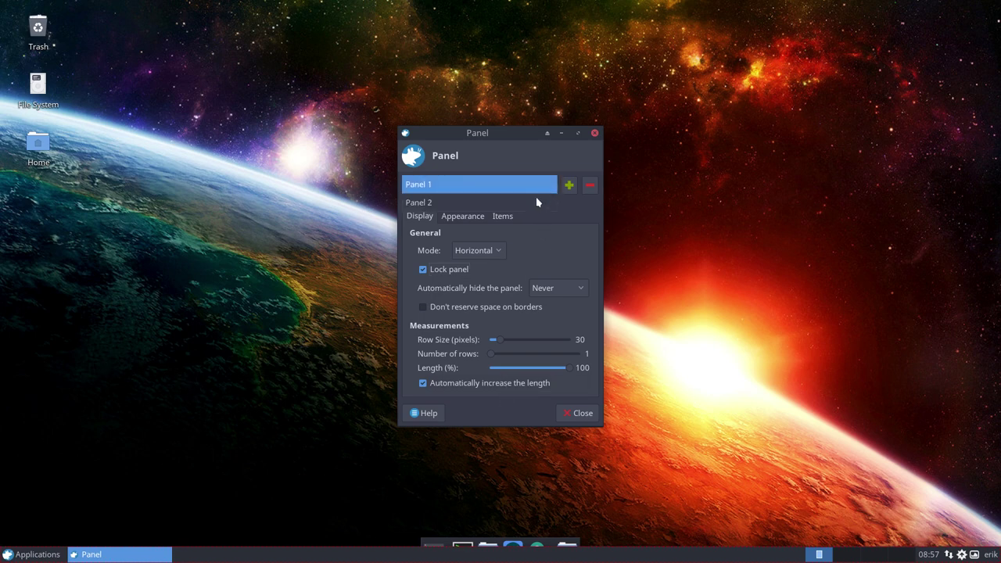
pyautogui.click(508, 205)
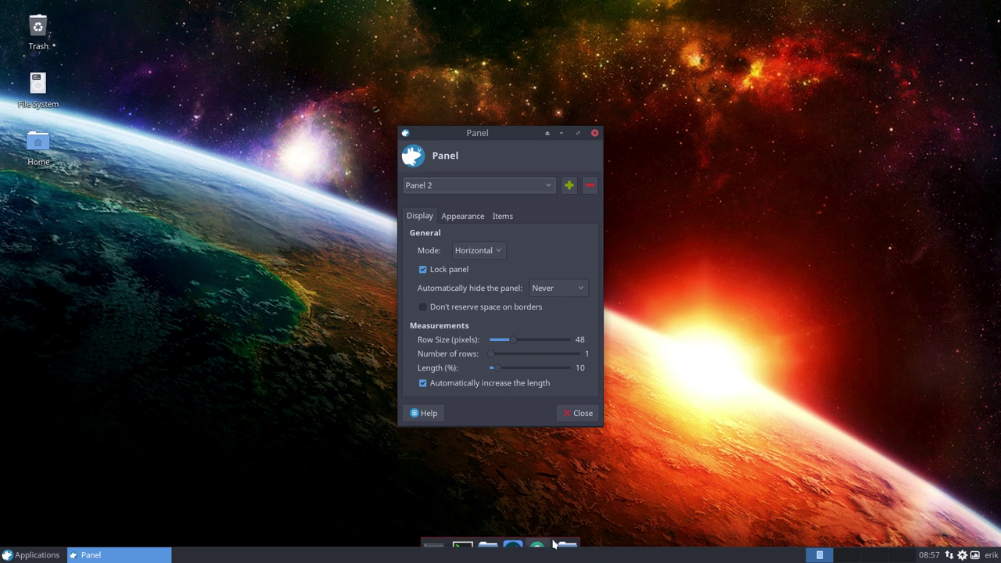
pyautogui.click(592, 190)
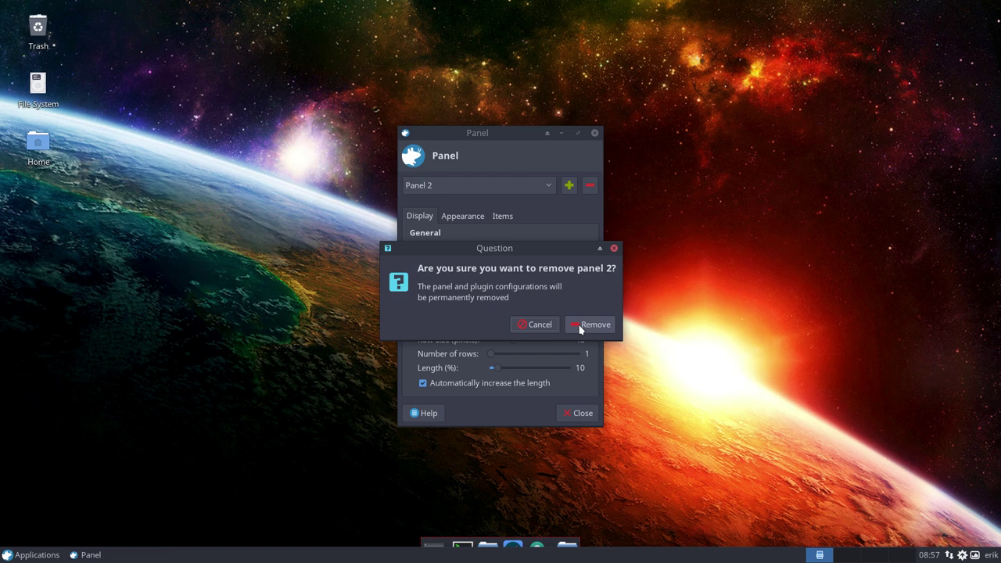
pyautogui.moveTo(565, 248); pyautogui.dragTo(540, 363)
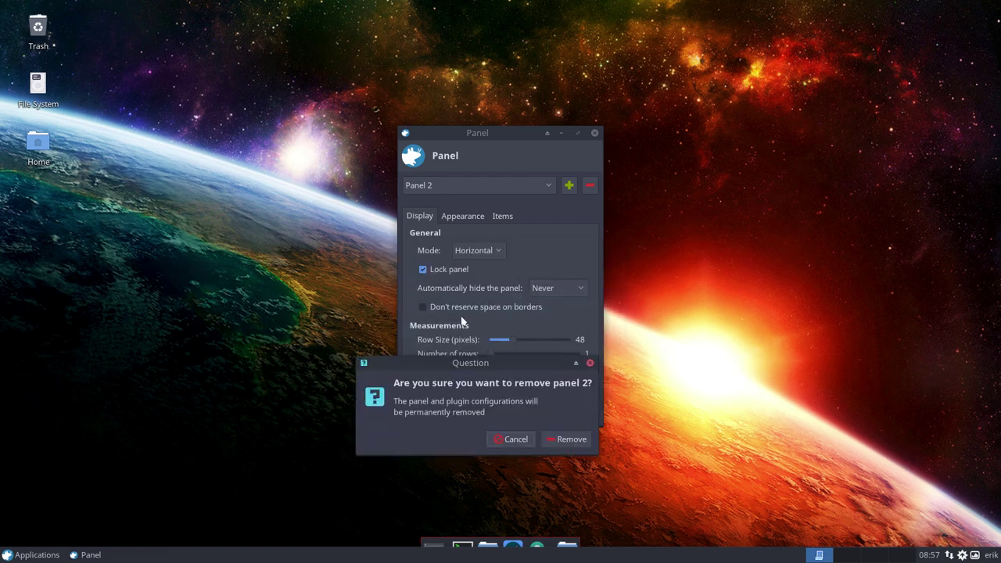
pyautogui.click(570, 440)
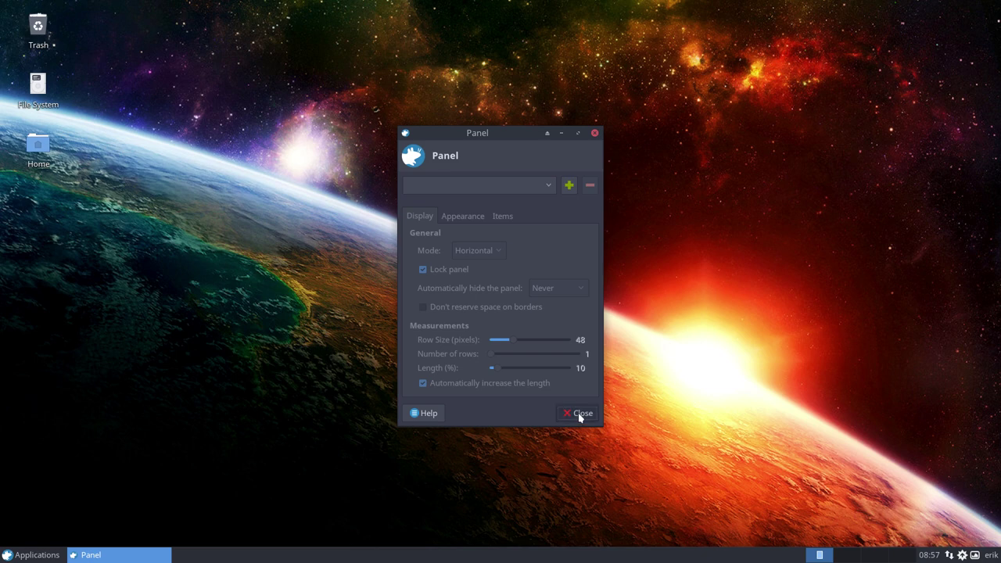
pyautogui.click(580, 414)
# Launch the Plank dock from the Accessories applications
pyautogui.click(49, 553)
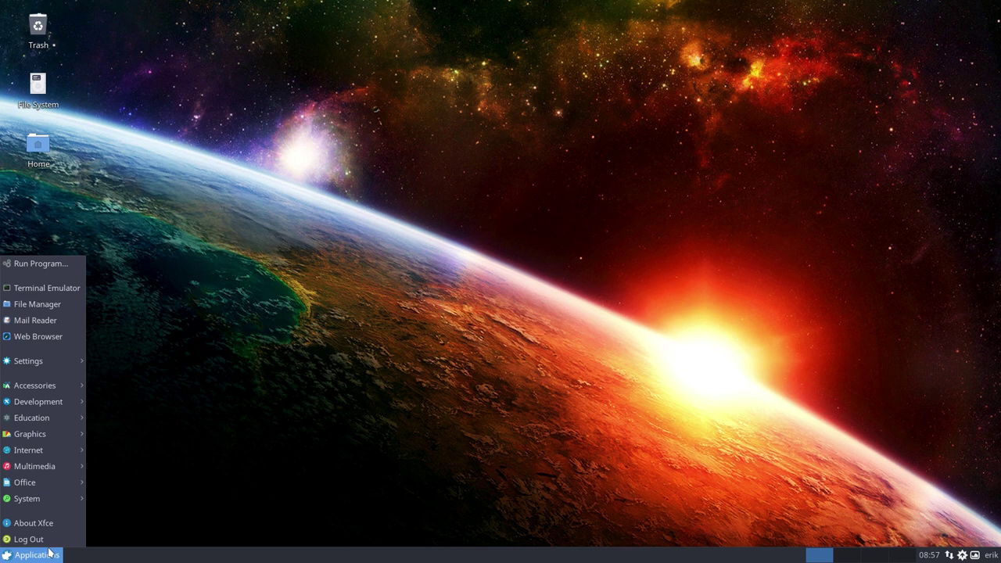
pyautogui.click(202, 463)
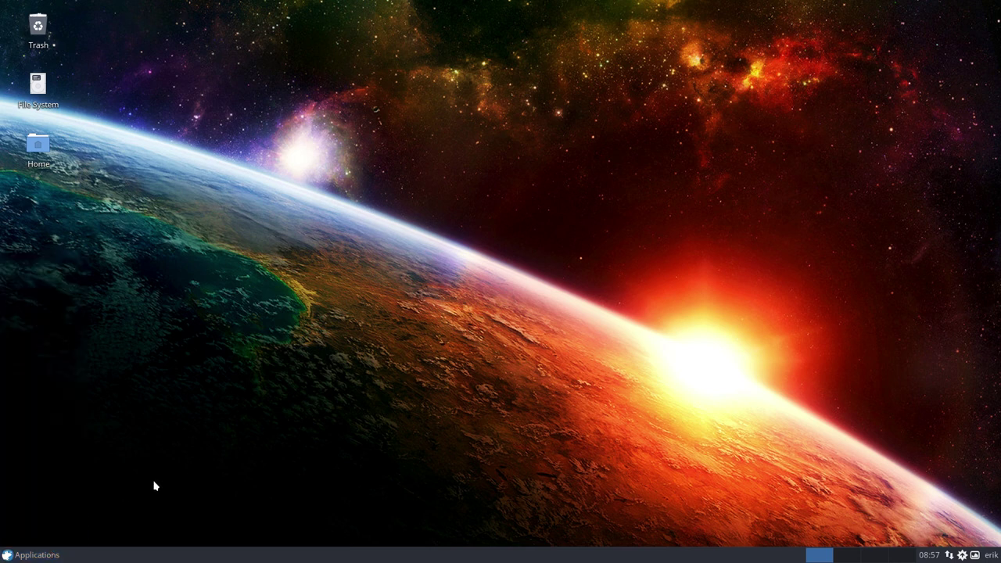
pyautogui.click(18, 556)
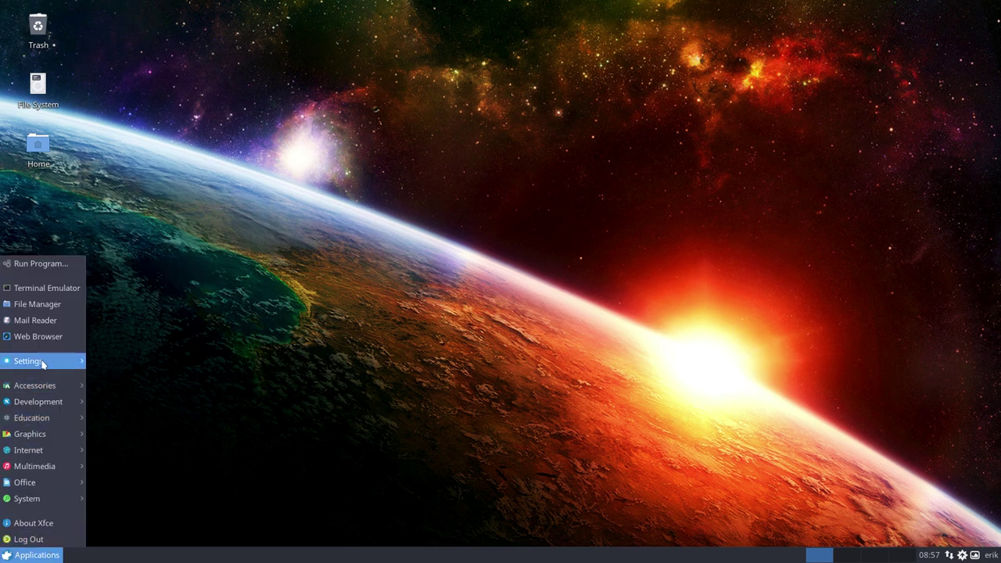
pyautogui.moveTo(45, 362)
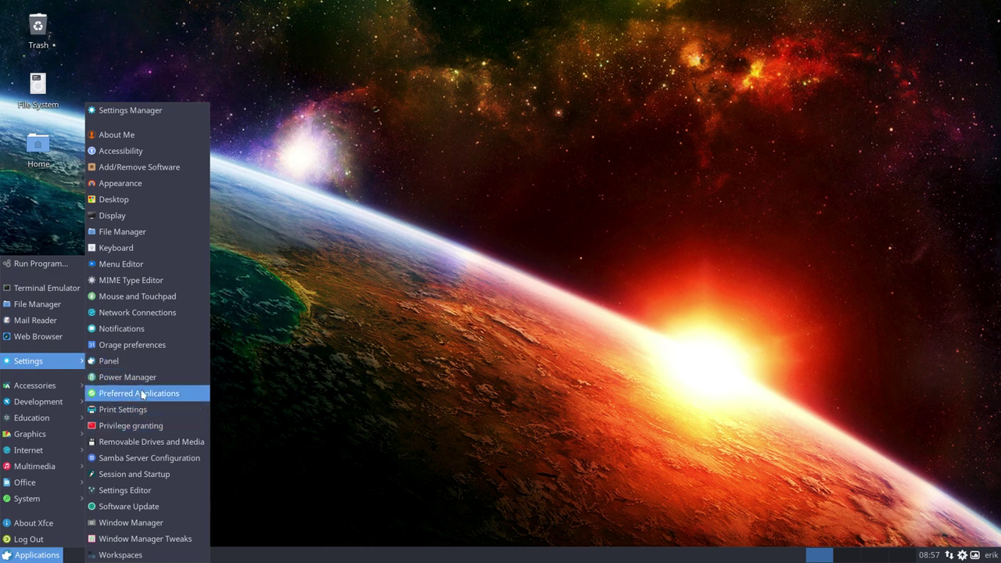
pyautogui.moveTo(54, 388)
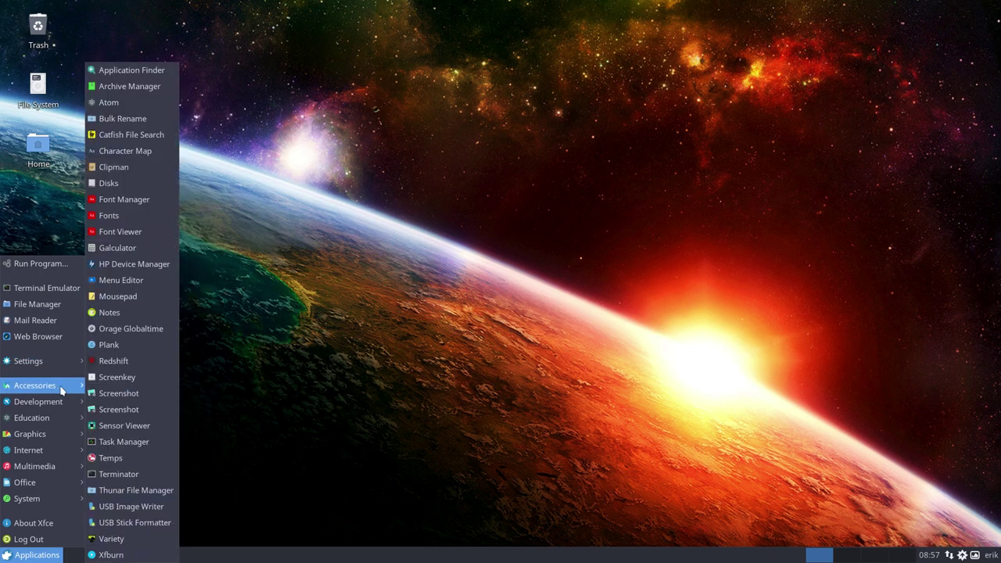
pyautogui.click(110, 345)
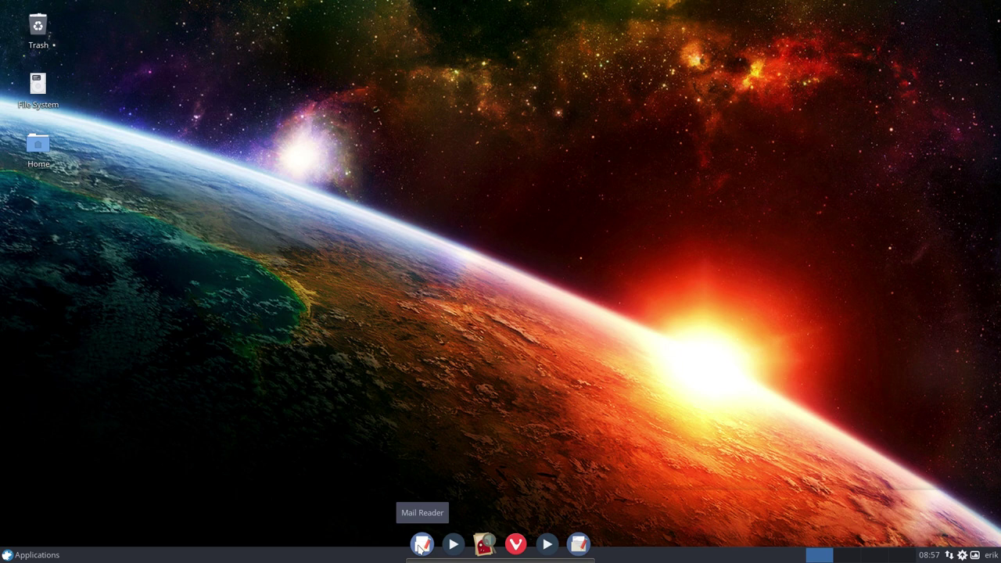
# In Plank's preferences, set the dock position to Top and enable icon zoom
pyautogui.rightClick(420, 548)
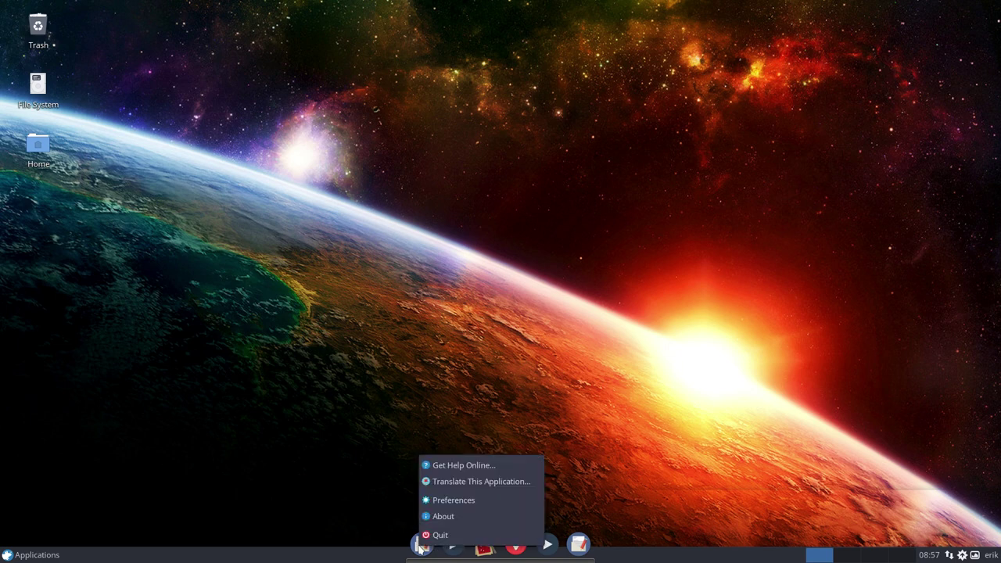
pyautogui.click(470, 505)
pyautogui.click(434, 240)
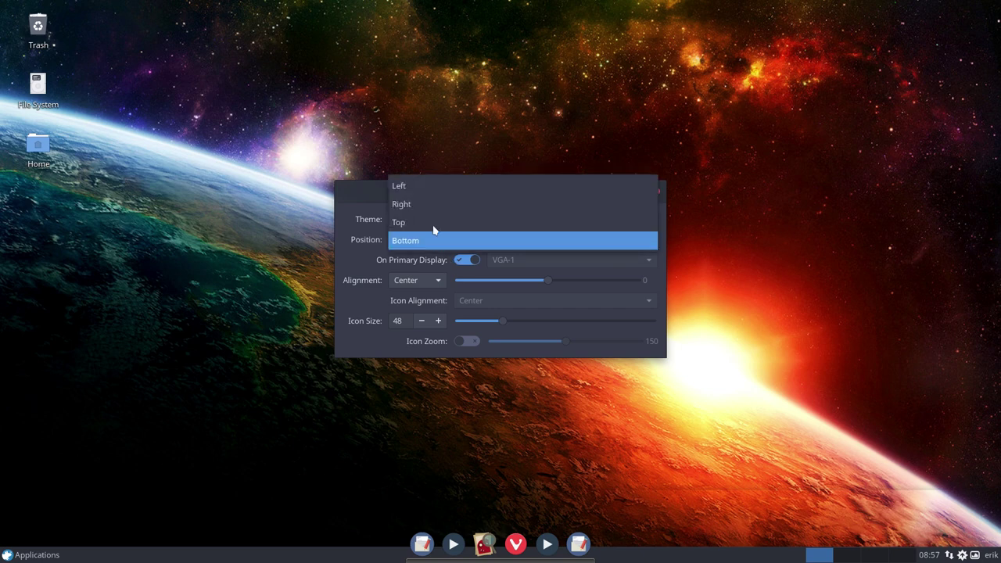
pyautogui.click(432, 223)
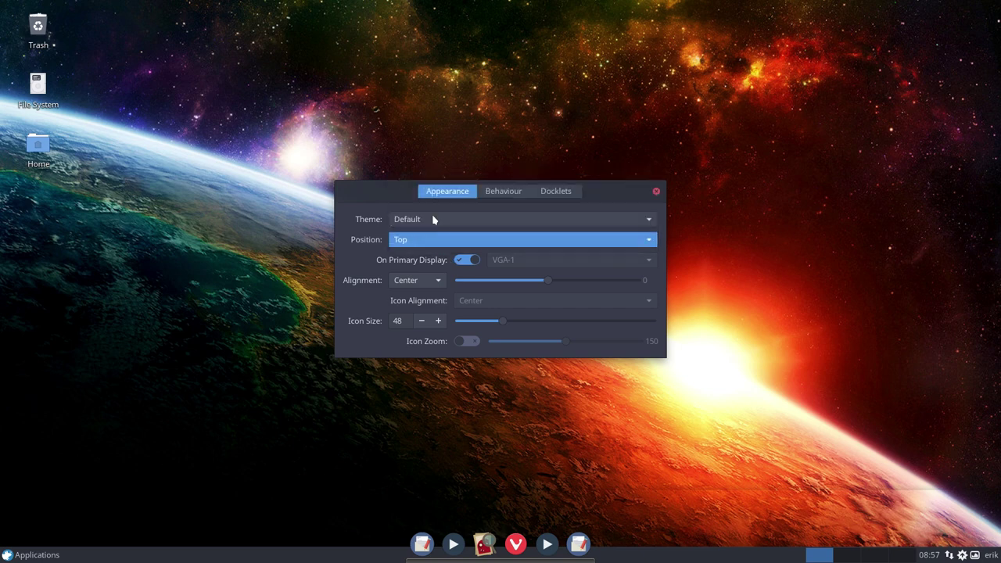
pyautogui.click(469, 341)
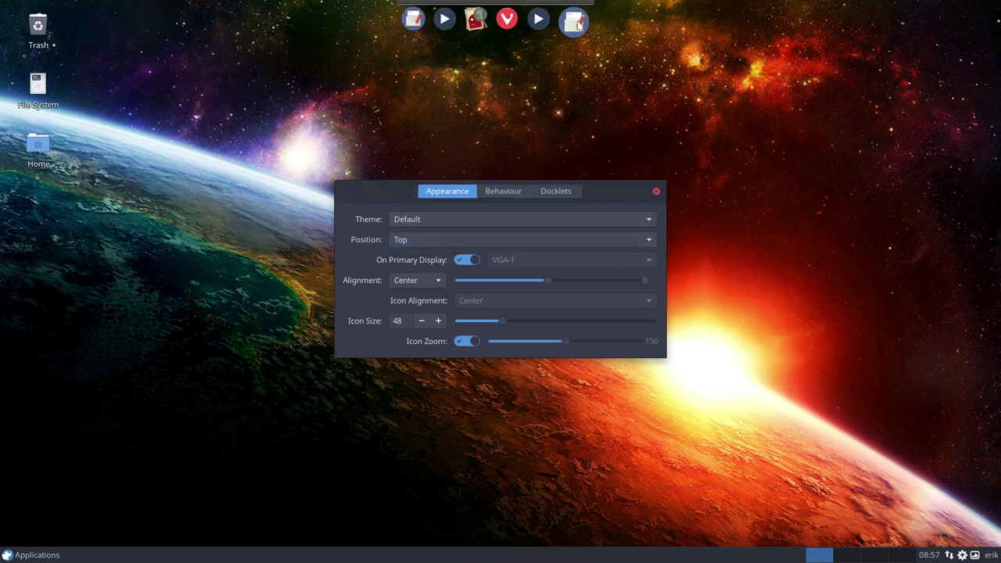
pyautogui.click(466, 341)
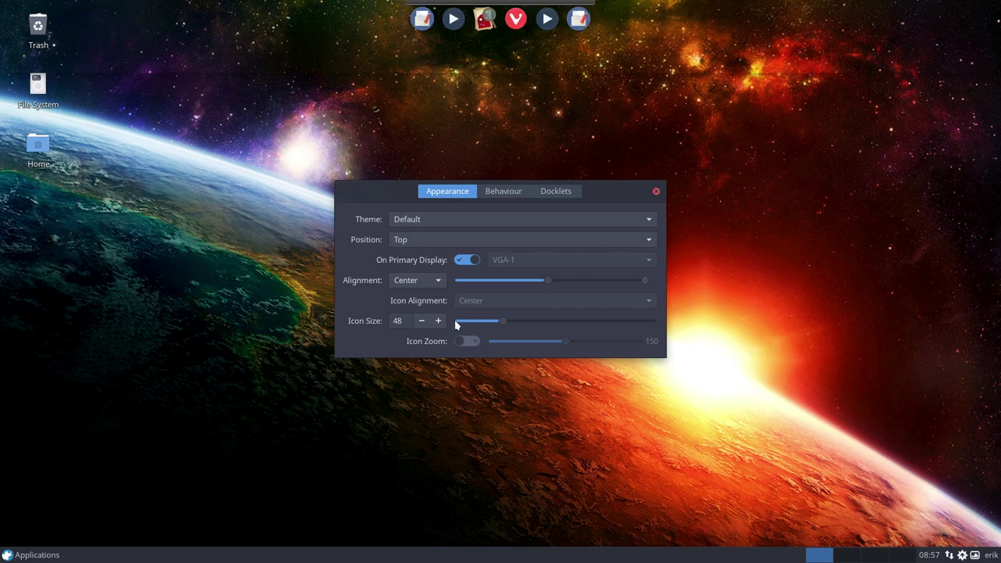
pyautogui.click(470, 342)
# Set the Plank theme to Gnosemite and close the dock preferences
pyautogui.click(559, 220)
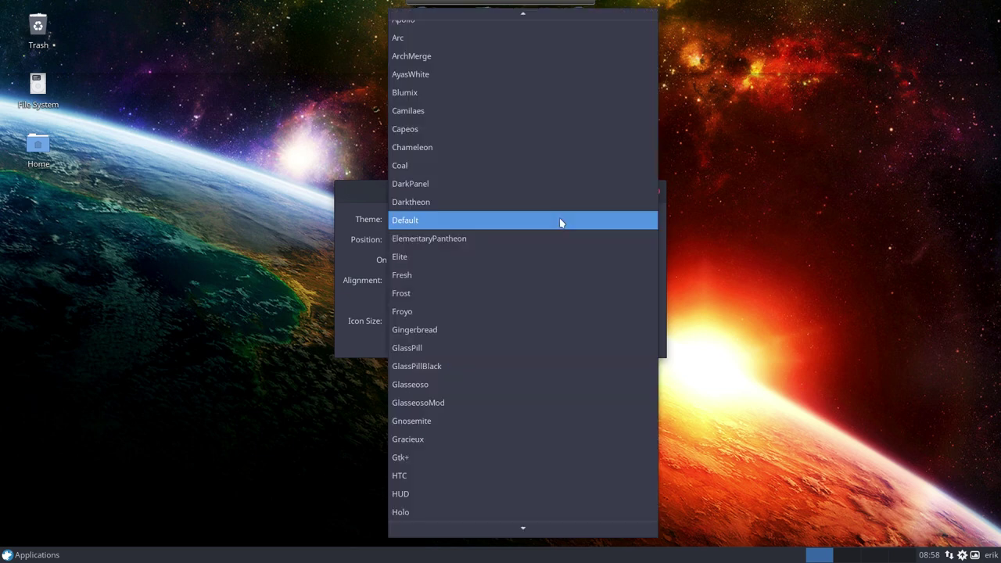
pyautogui.click(475, 255)
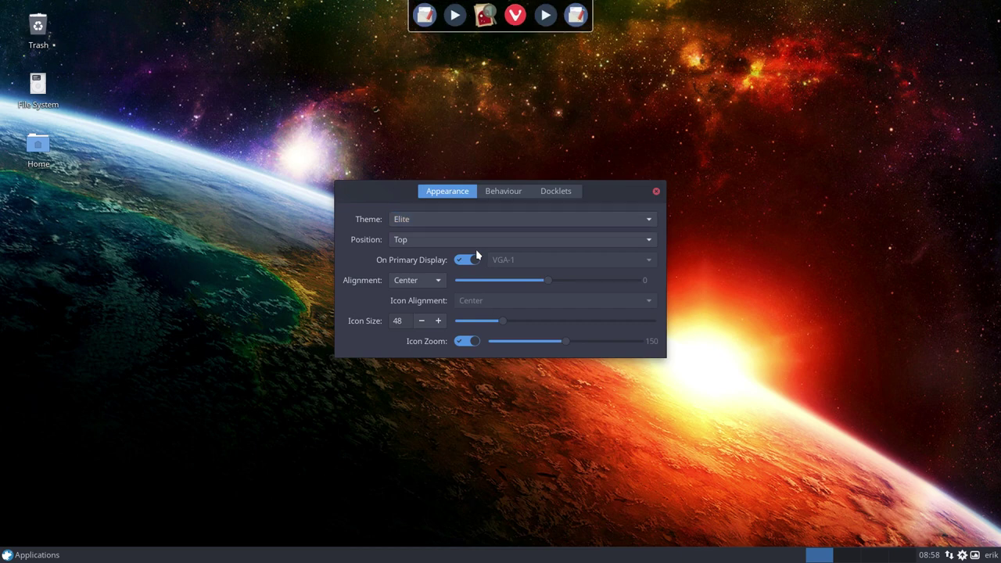
pyautogui.press('Down')
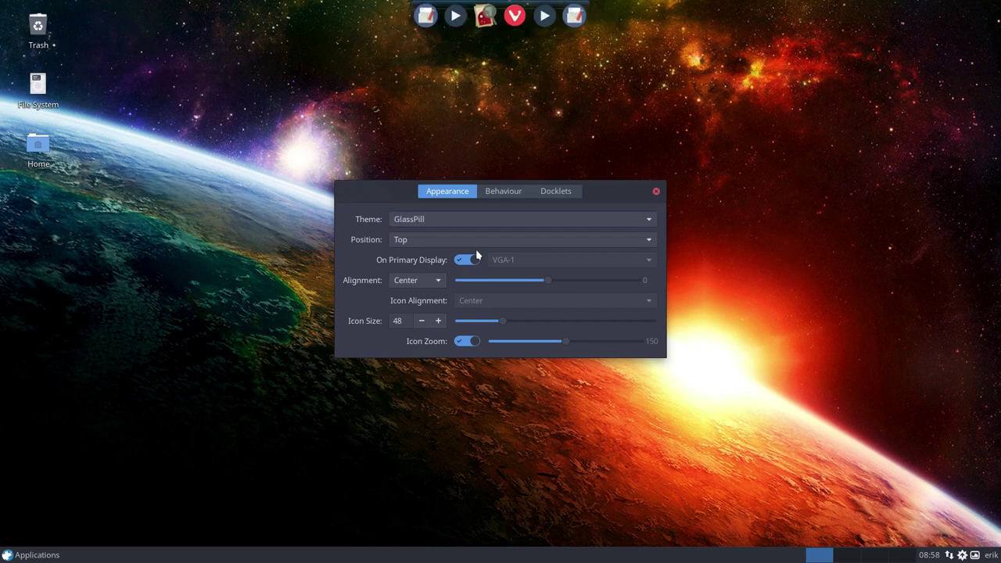
pyautogui.press('Down')
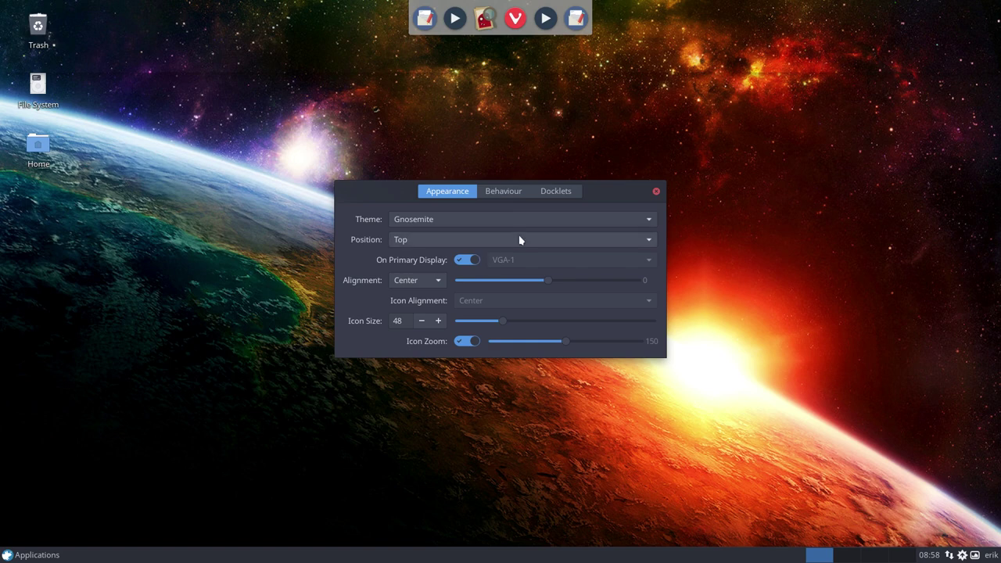
pyautogui.click(656, 192)
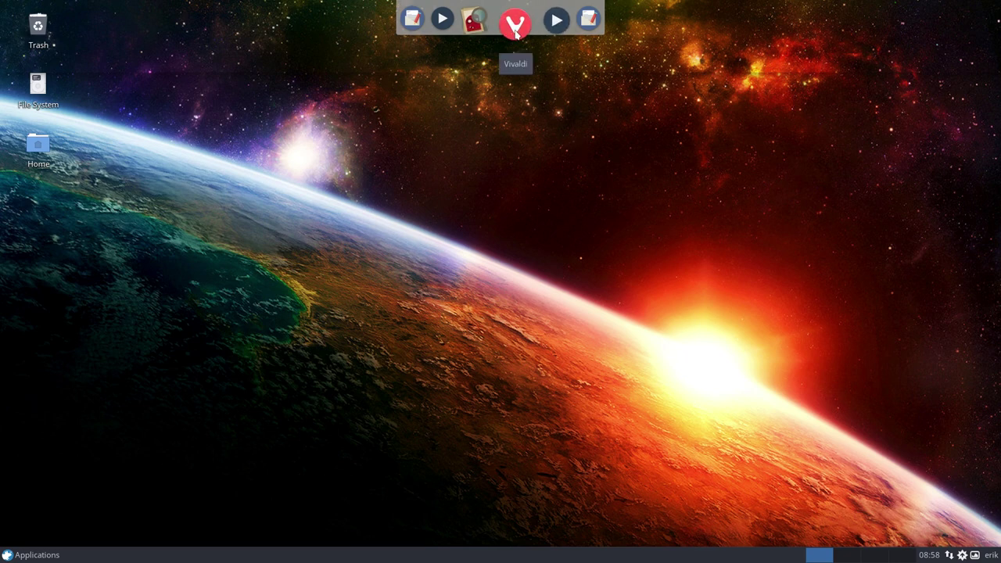
# Move the Vivaldi launcher to the start of the dock and remove the first SMPlayer launcher
pyautogui.moveTo(513, 18); pyautogui.dragTo(426, 17)
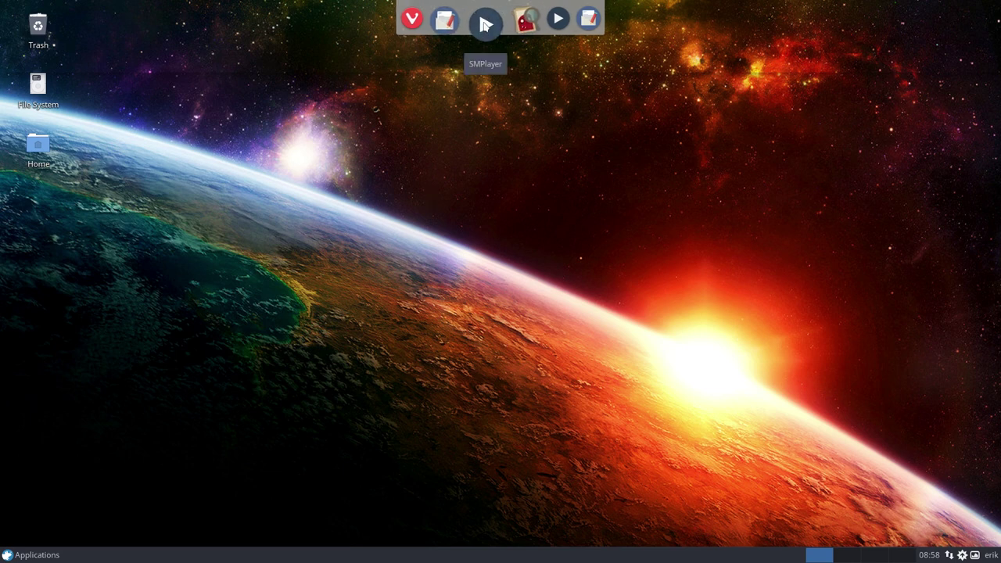
pyautogui.moveTo(485, 23); pyautogui.dragTo(485, 167)
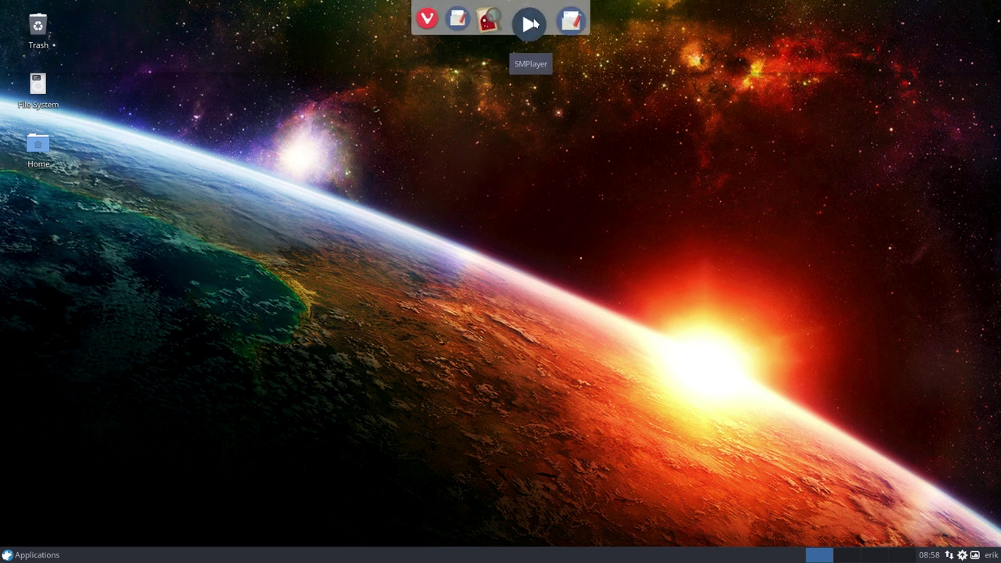
# Remove the remaining SMPlayer, text editor and Ristretto Image Viewer launchers from the dock, keeping only Vivaldi
pyautogui.moveTo(529, 23); pyautogui.dragTo(539, 176)
pyautogui.moveTo(547, 19); pyautogui.dragTo(529, 123)
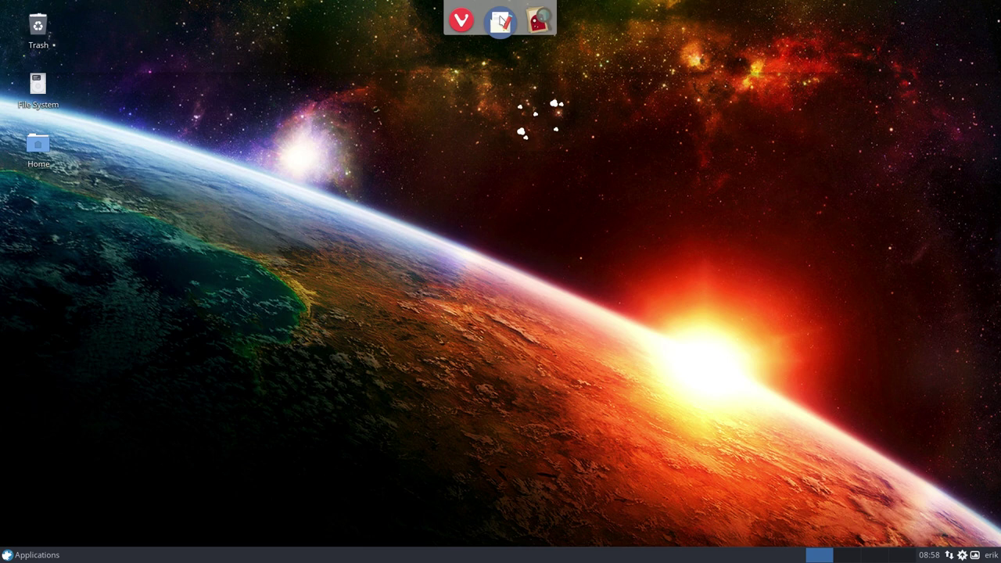
pyautogui.moveTo(501, 22); pyautogui.dragTo(502, 133)
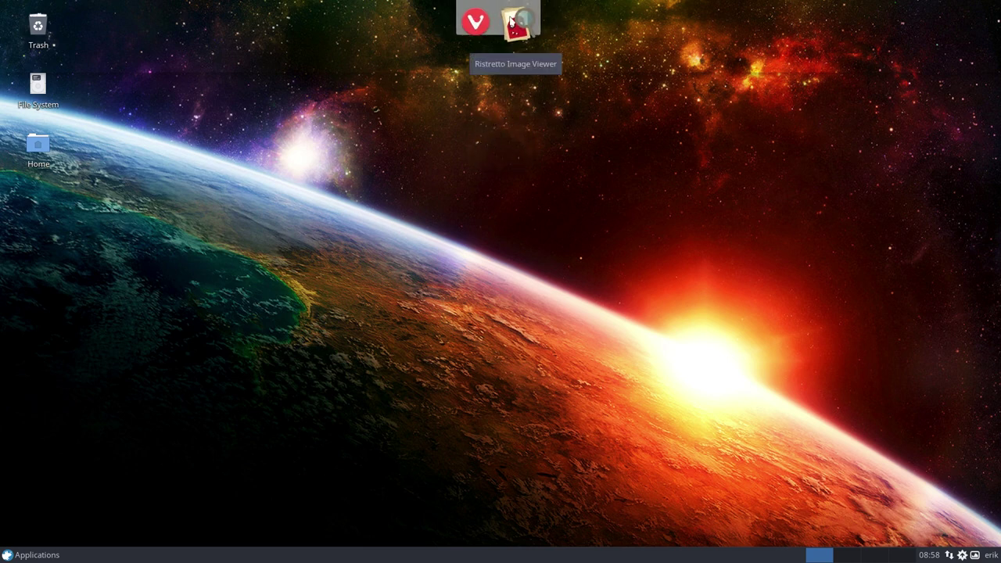
pyautogui.moveTo(510, 21); pyautogui.dragTo(516, 139)
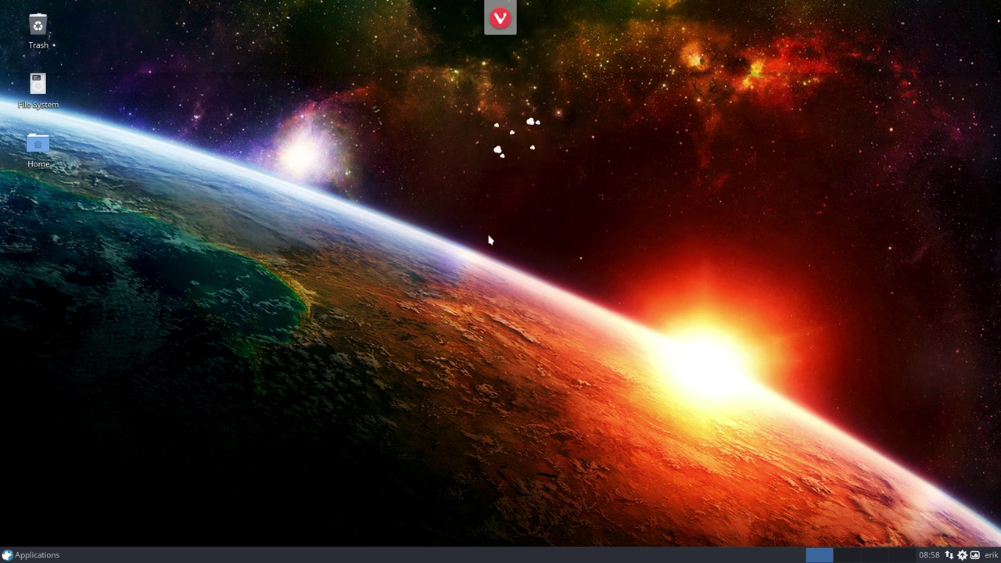
# Launch Firefox and Chromium from the Internet applications and continue past the new keyring prompt with the password left empty
pyautogui.click(36, 554)
pyautogui.moveTo(54, 451)
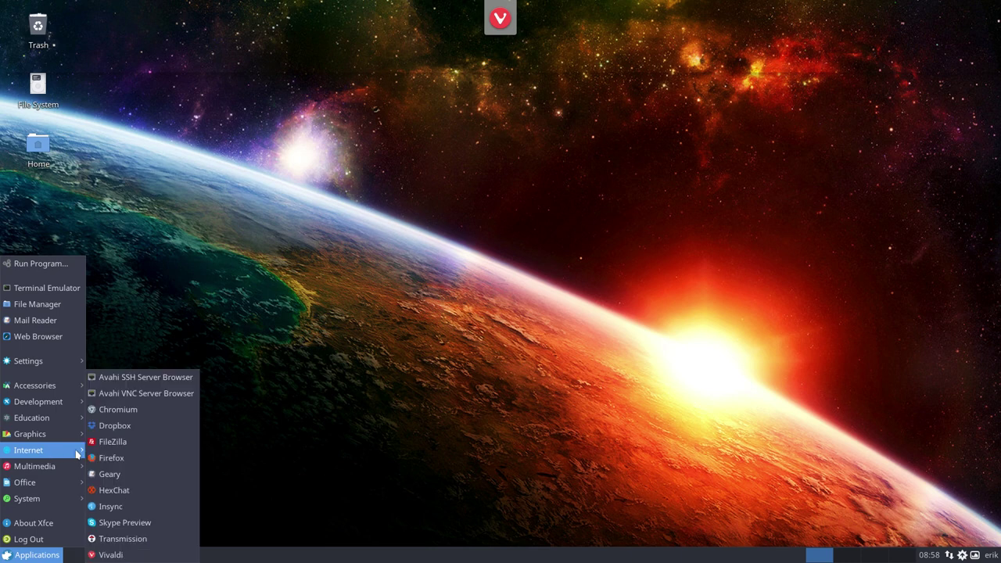
pyautogui.click(149, 460)
pyautogui.click(37, 554)
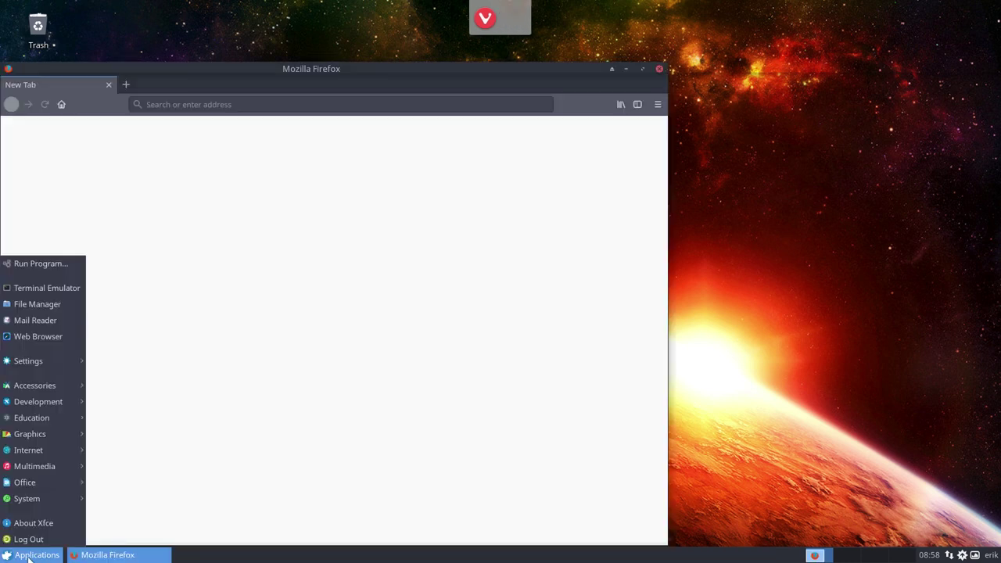
pyautogui.moveTo(43, 453)
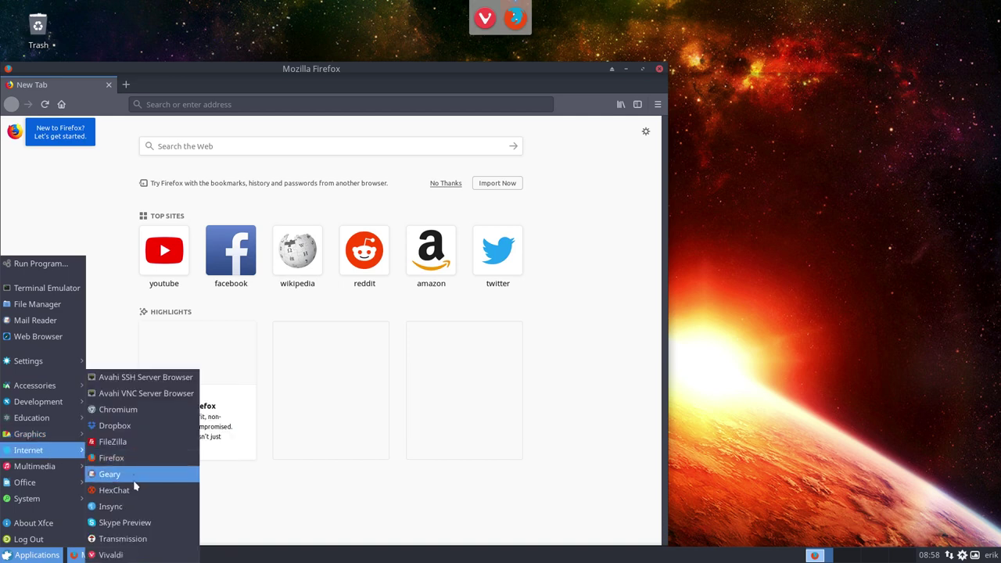
pyautogui.click(139, 412)
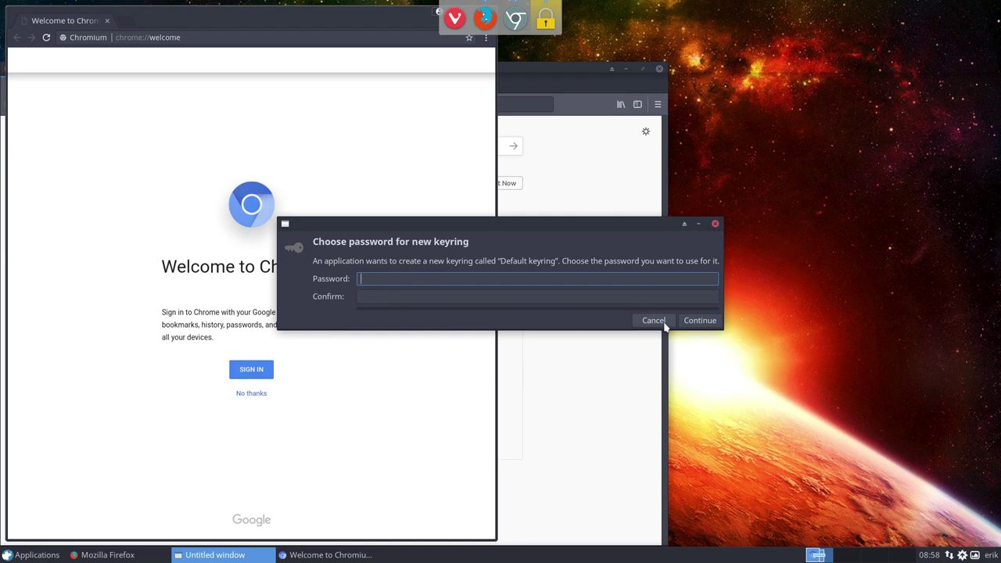
pyautogui.click(700, 320)
pyautogui.click(826, 286)
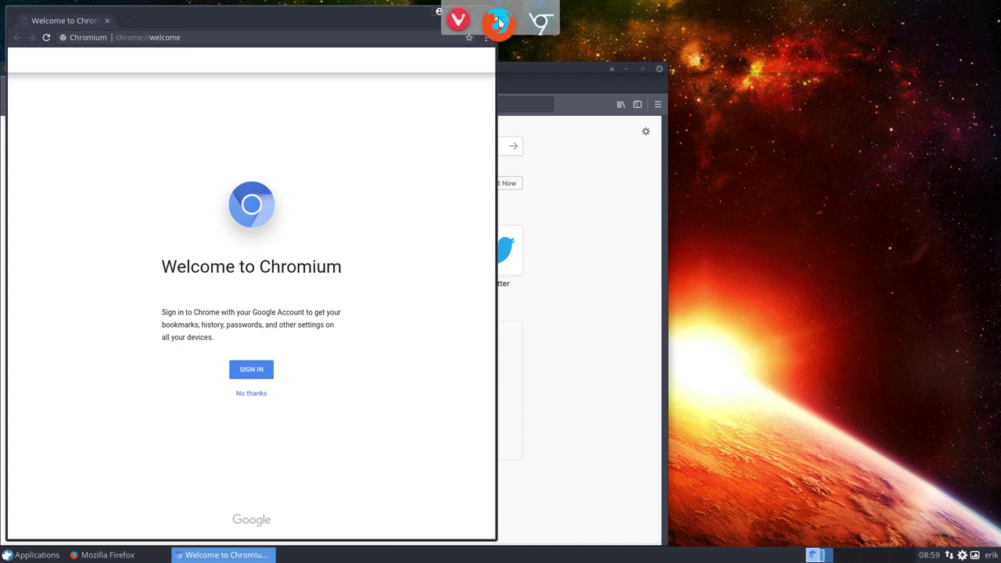
# Keep Firefox and Chromium in the dock and close both browser windows
pyautogui.rightClick(499, 23)
pyautogui.click(502, 113)
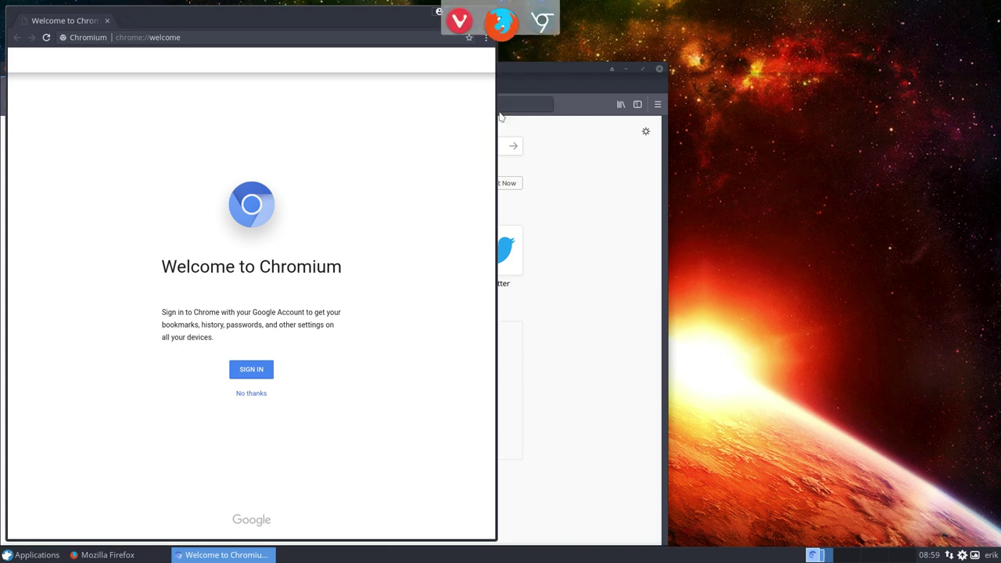
pyautogui.rightClick(530, 26)
pyautogui.click(531, 22)
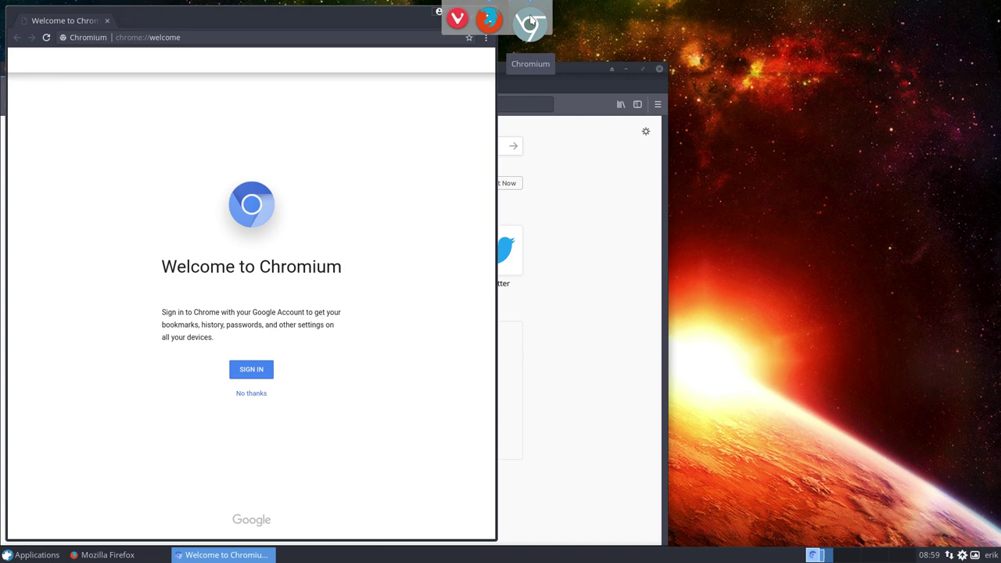
pyautogui.rightClick(530, 21)
pyautogui.click(532, 74)
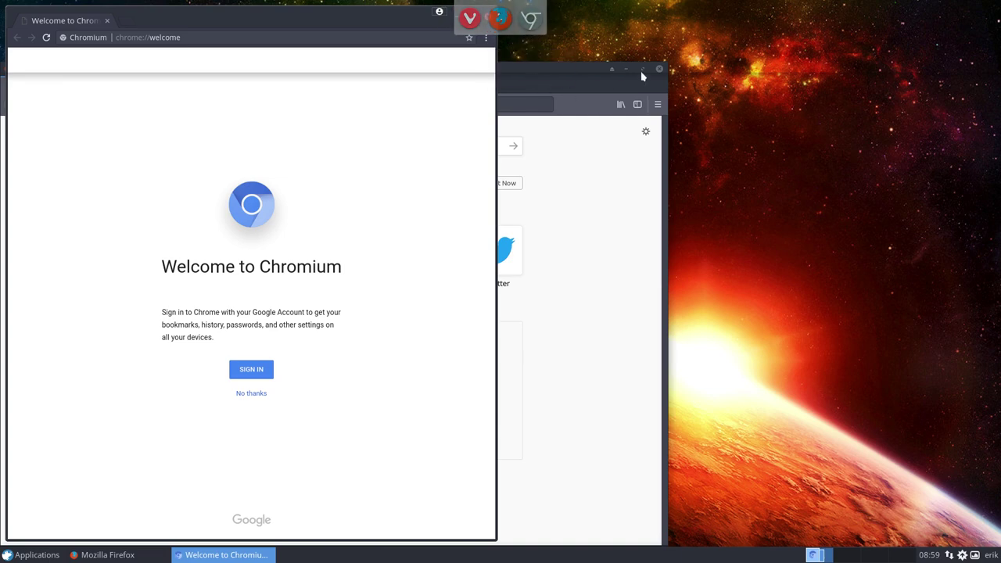
pyautogui.click(660, 69)
pyautogui.click(488, 18)
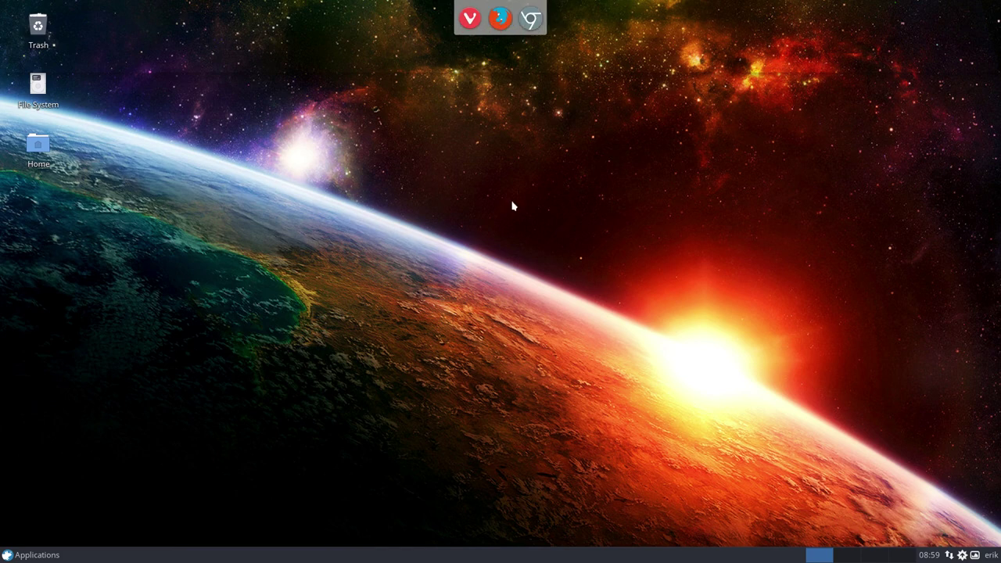
# Launch GNU Image Manipulation Program from the Graphics applications and switch it to Single-Window Mode
pyautogui.click(31, 555)
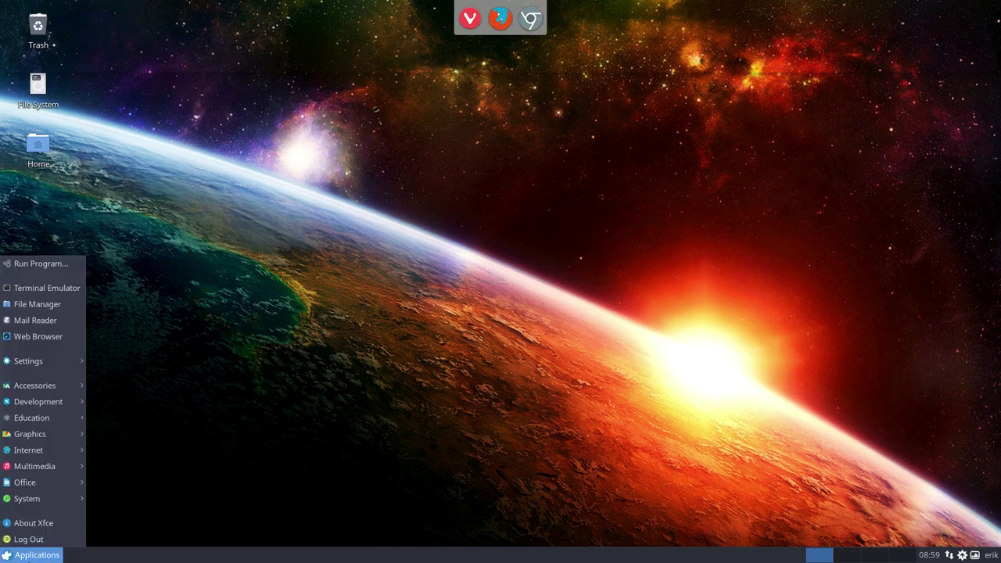
pyautogui.moveTo(61, 441)
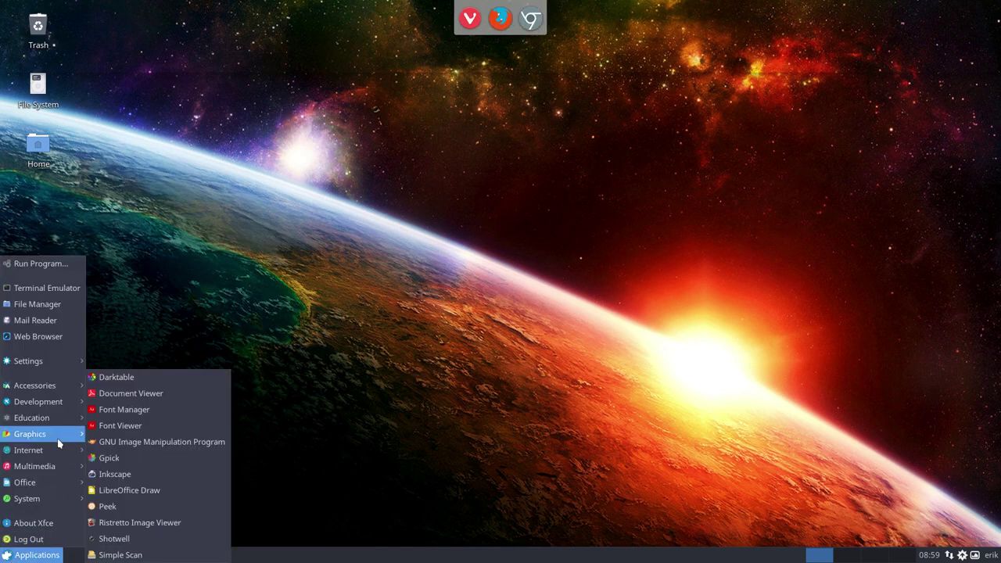
pyautogui.click(163, 444)
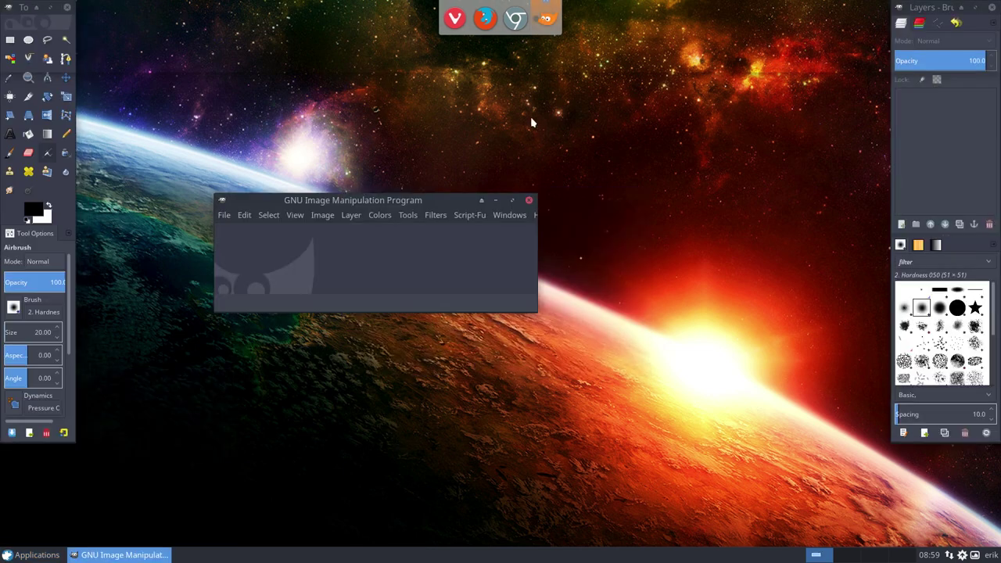
pyautogui.click(504, 216)
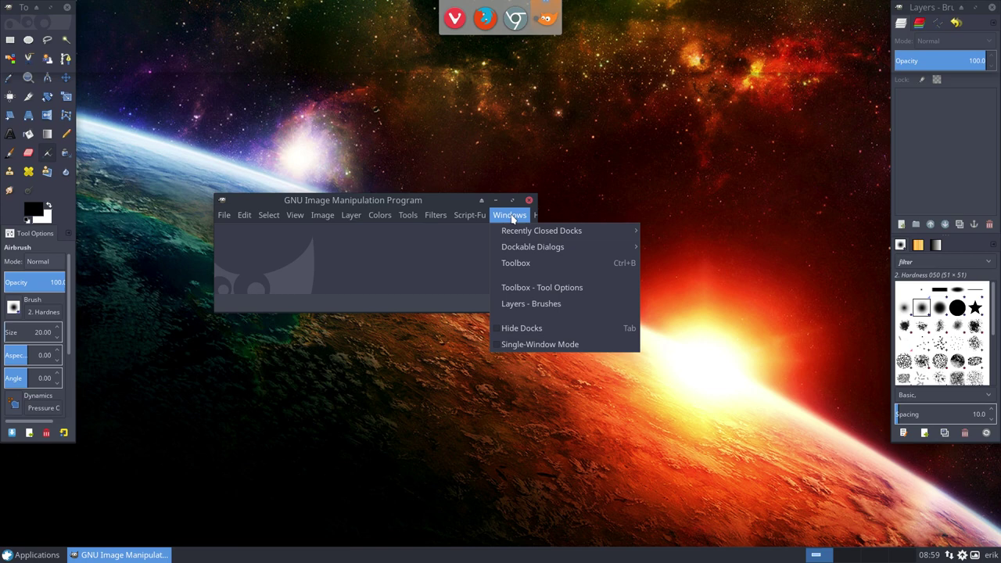
pyautogui.click(527, 347)
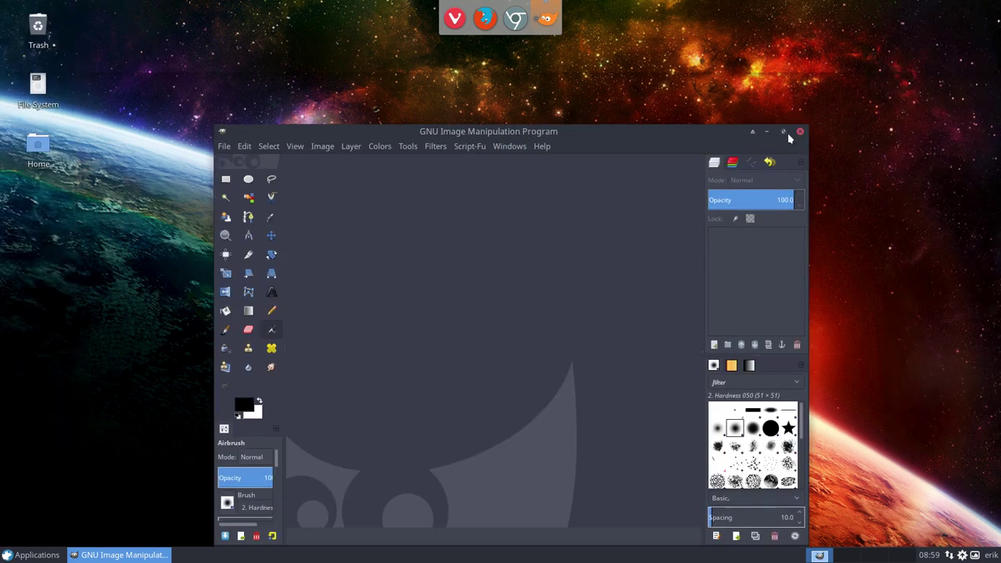
# Keep GNU Image Manipulation Program in the dock and close its window
pyautogui.rightClick(546, 18)
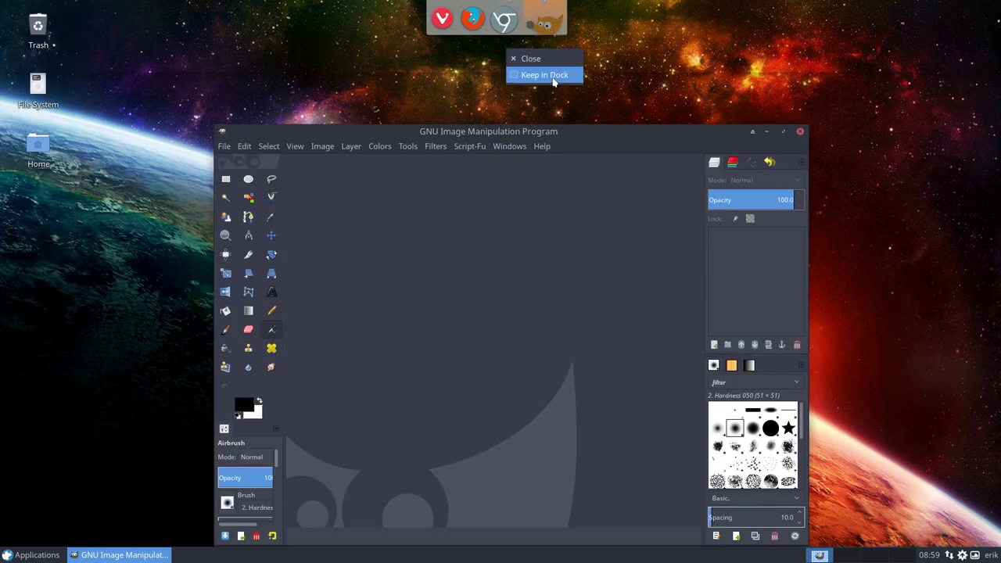
pyautogui.click(517, 74)
pyautogui.click(800, 131)
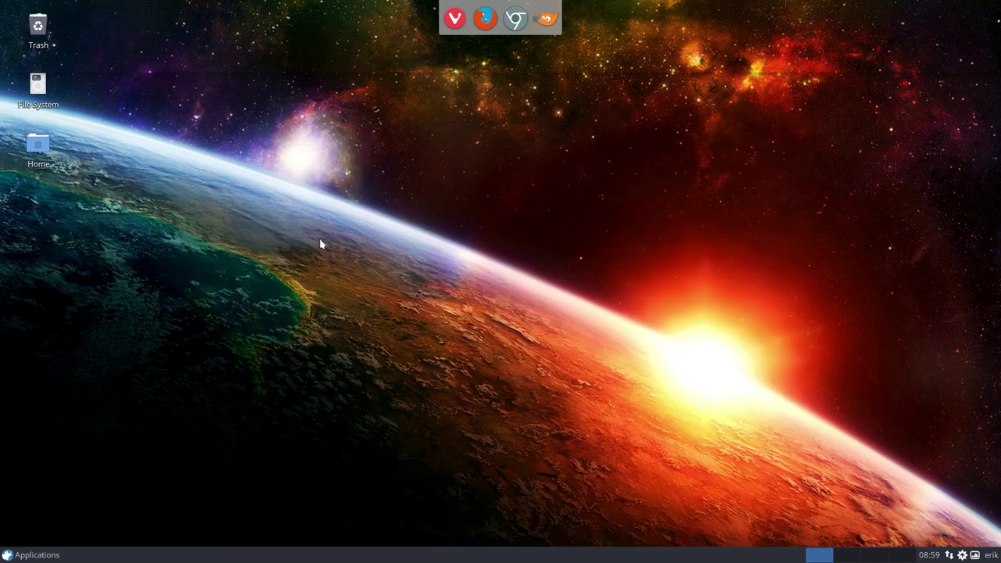
# Launch Inkscape from the Graphics applications, keep it in the dock and close its window
pyautogui.click(35, 555)
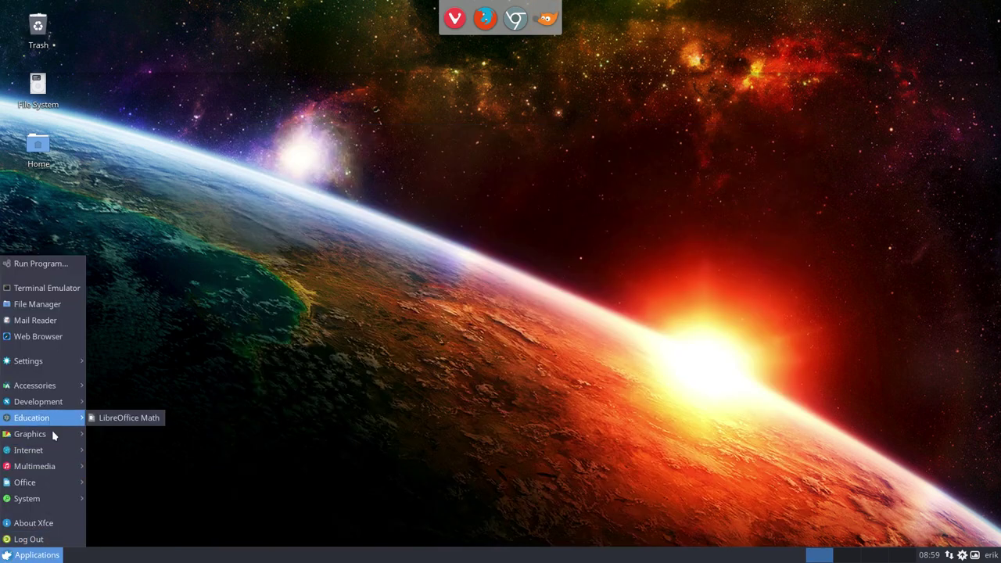
pyautogui.moveTo(54, 437)
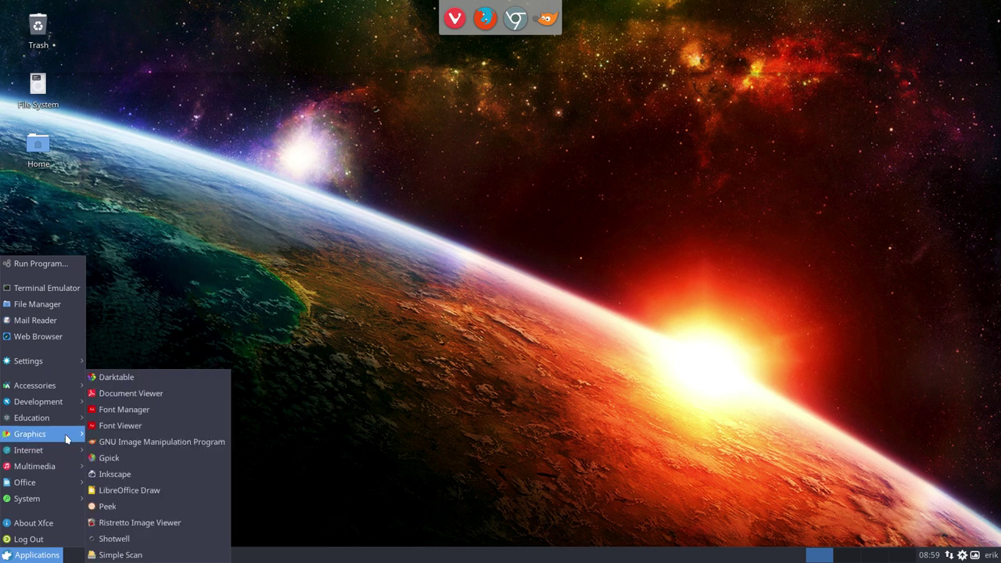
pyautogui.click(124, 474)
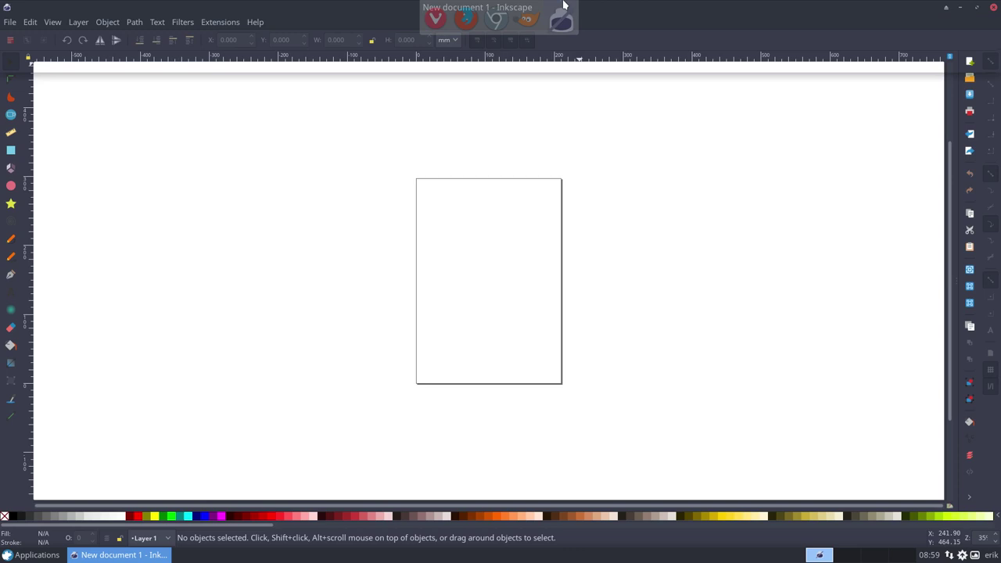
pyautogui.rightClick(562, 17)
pyautogui.click(564, 75)
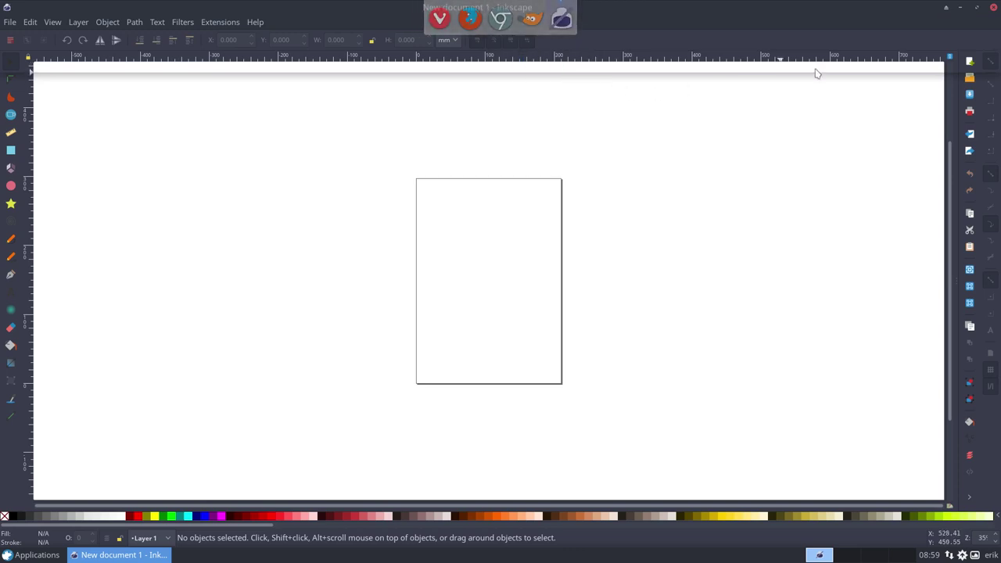
pyautogui.click(998, 13)
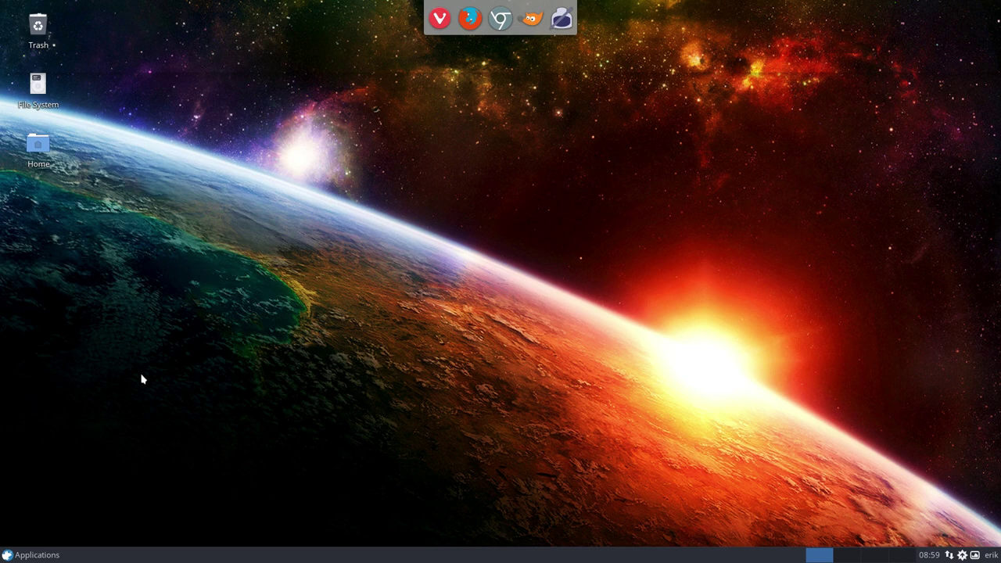
# In the Panel 1 preferences, try a length of 1% and return it to 100%
pyautogui.rightClick(310, 559)
pyautogui.moveTo(316, 550)
pyautogui.click(442, 497)
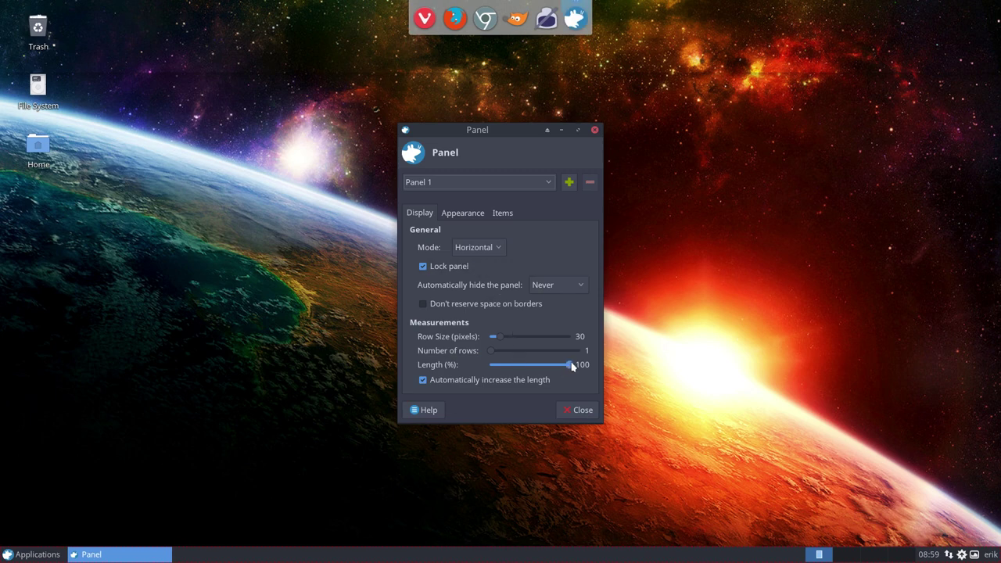
pyautogui.moveTo(570, 365); pyautogui.dragTo(487, 367)
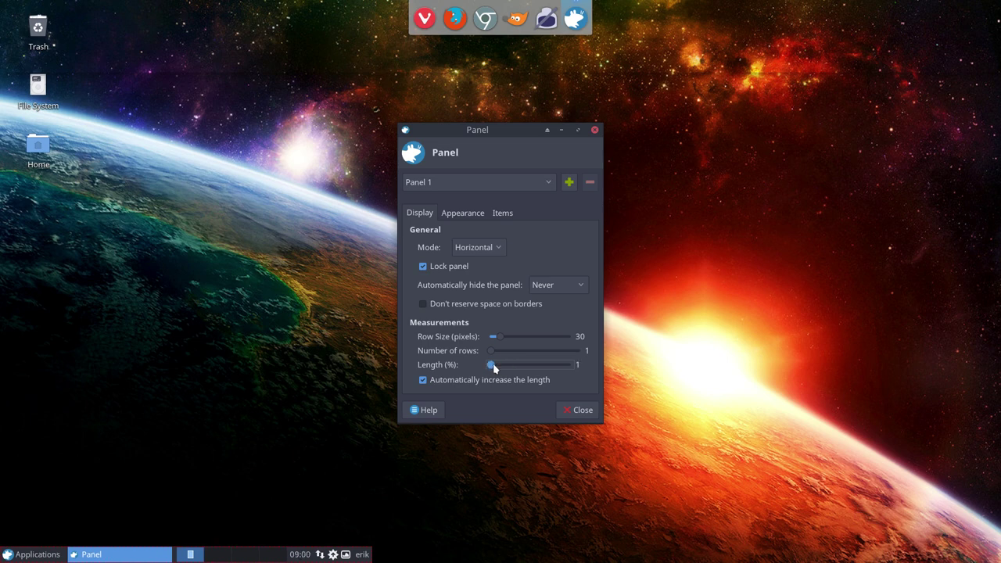
pyautogui.moveTo(493, 368); pyautogui.dragTo(577, 365)
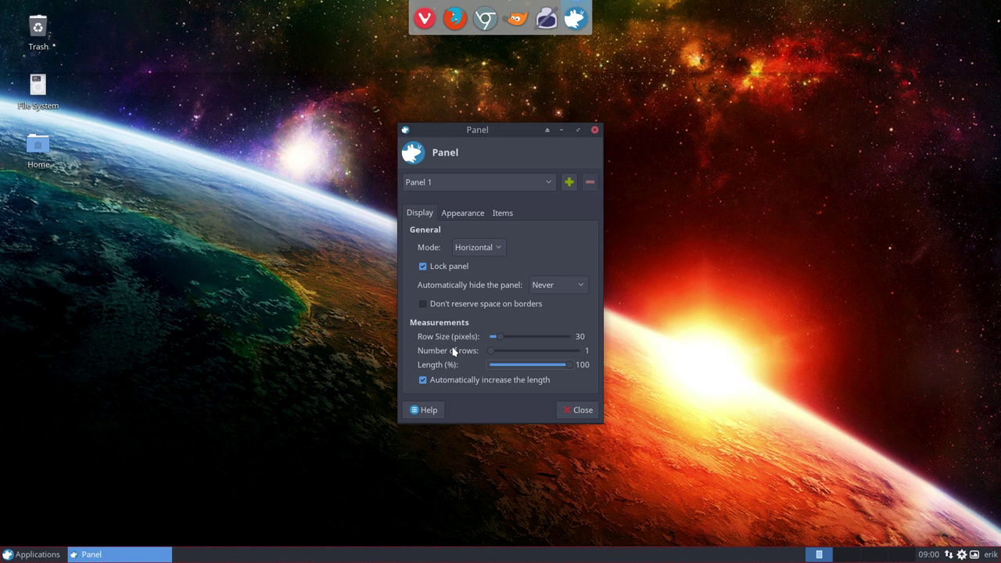
# Try a lower Enter opacity and an alpha of 35 for Panel 1, returning both to 100
pyautogui.click(469, 218)
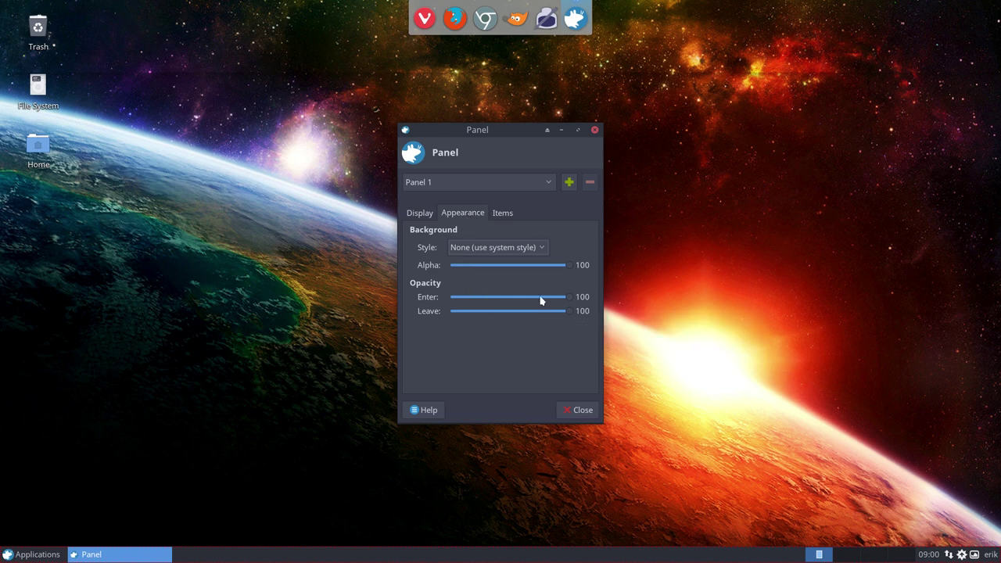
pyautogui.moveTo(540, 301); pyautogui.dragTo(510, 298)
pyautogui.moveTo(509, 297); pyautogui.dragTo(584, 308)
pyautogui.moveTo(568, 265); pyautogui.dragTo(502, 270)
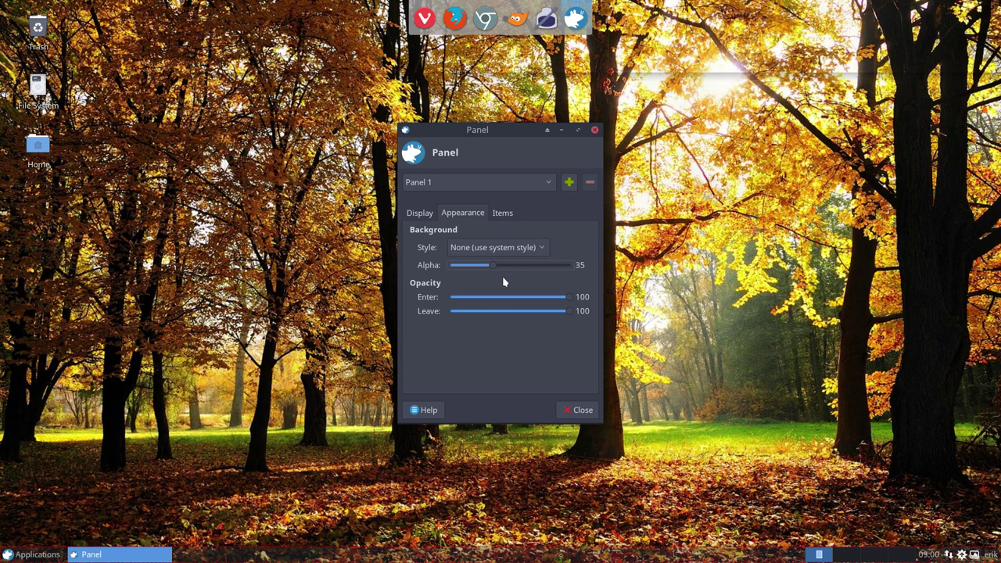
pyautogui.moveTo(492, 265); pyautogui.dragTo(651, 283)
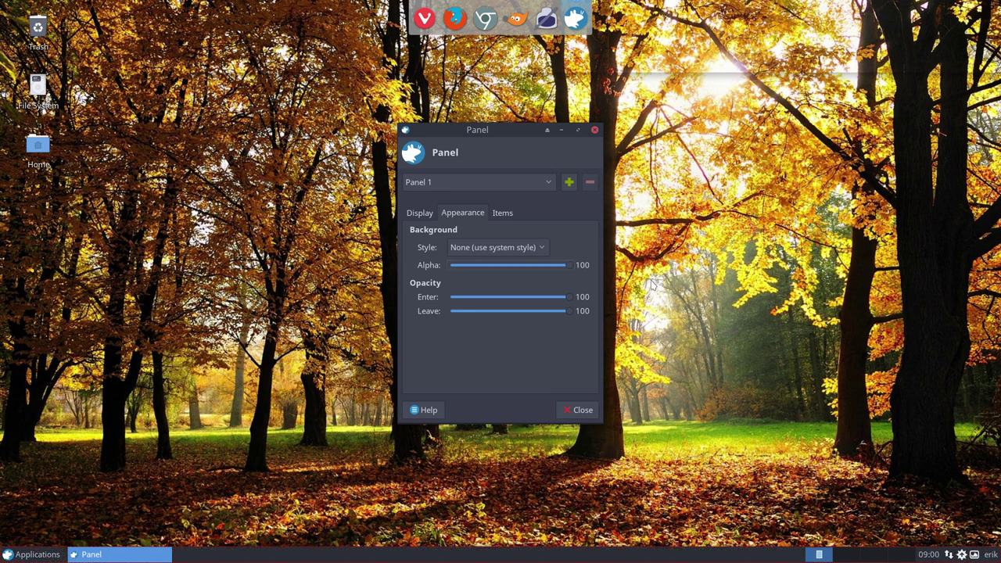
# Review Panel 1's items and display settings and close the panel preferences
pyautogui.click(506, 214)
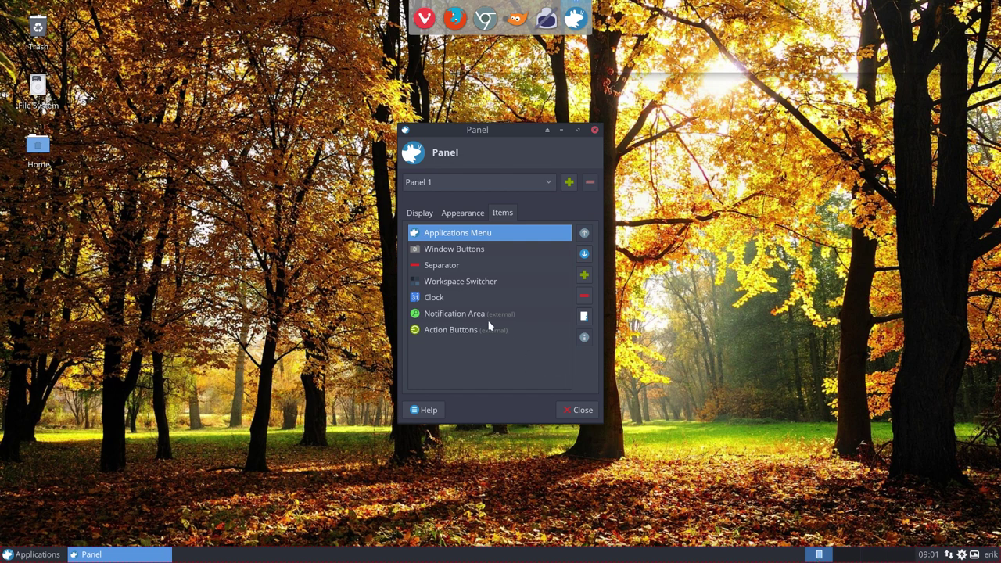
pyautogui.click(461, 213)
pyautogui.click(423, 216)
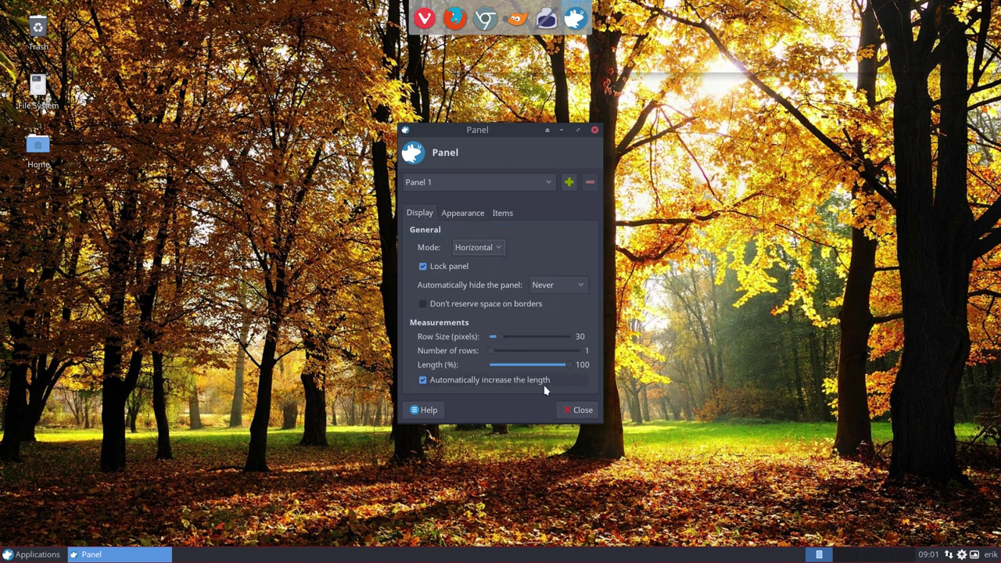
pyautogui.click(581, 412)
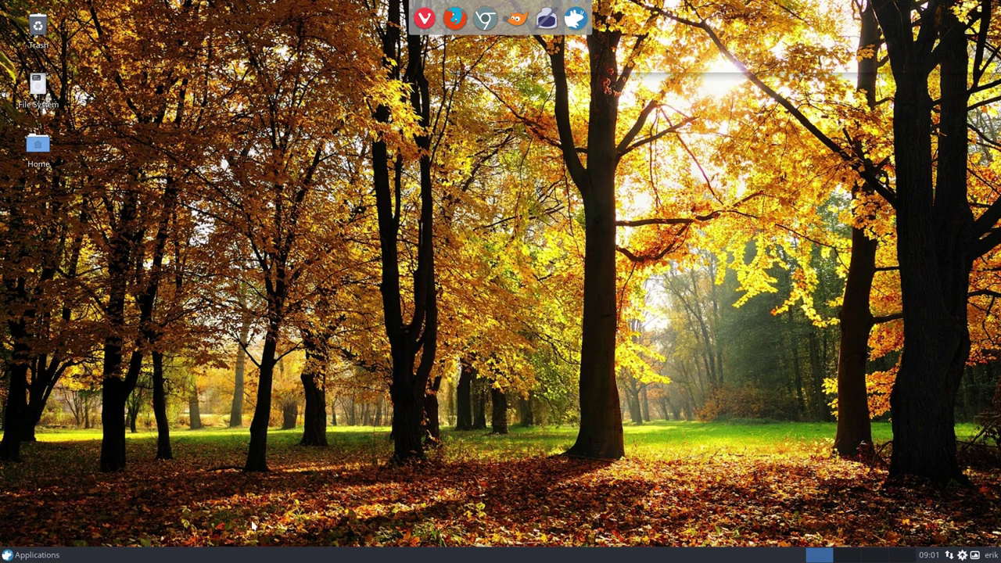
pyautogui.click(43, 557)
pyautogui.click(144, 558)
pyautogui.click(44, 557)
pyautogui.click(210, 559)
pyautogui.click(25, 557)
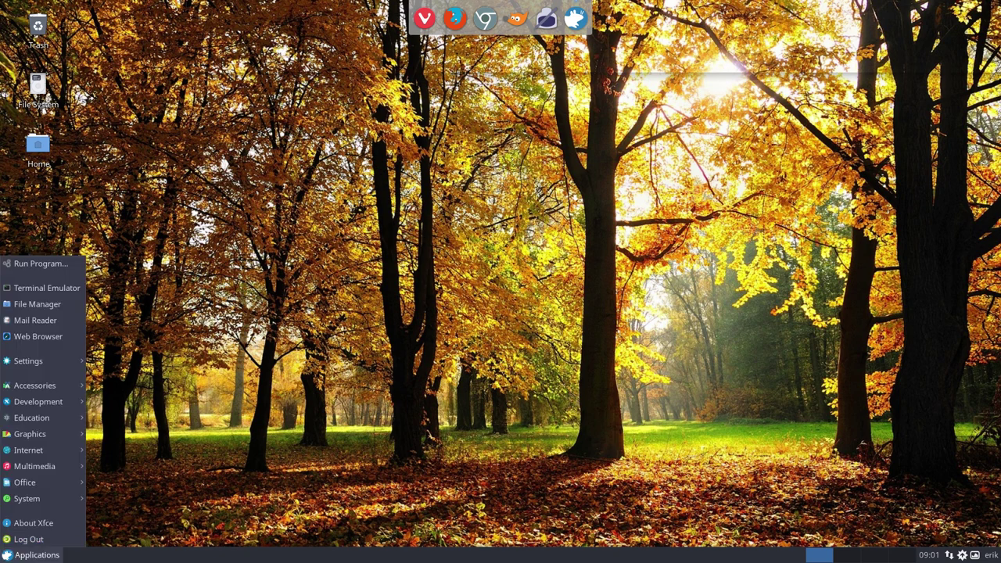
pyautogui.click(45, 556)
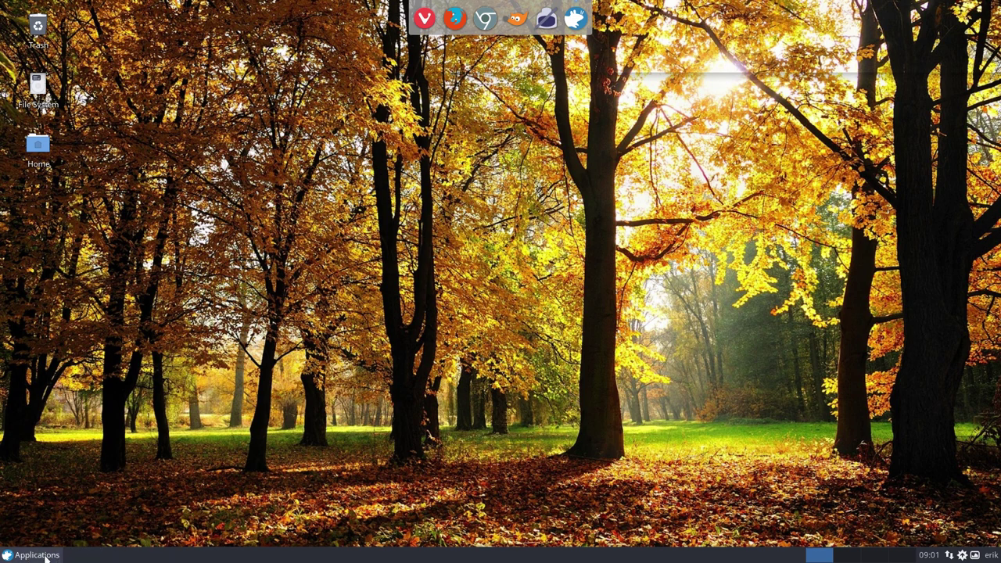
# Open the dialog for adding new items to the bottom panel, enlarge it and place it clear of the desktop's centre
pyautogui.click(44, 555)
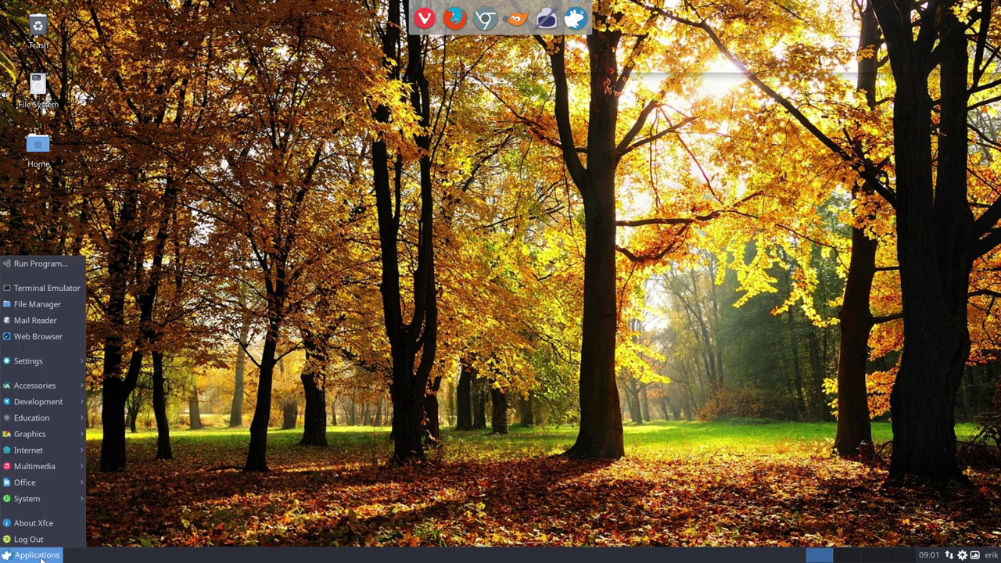
pyautogui.click(164, 559)
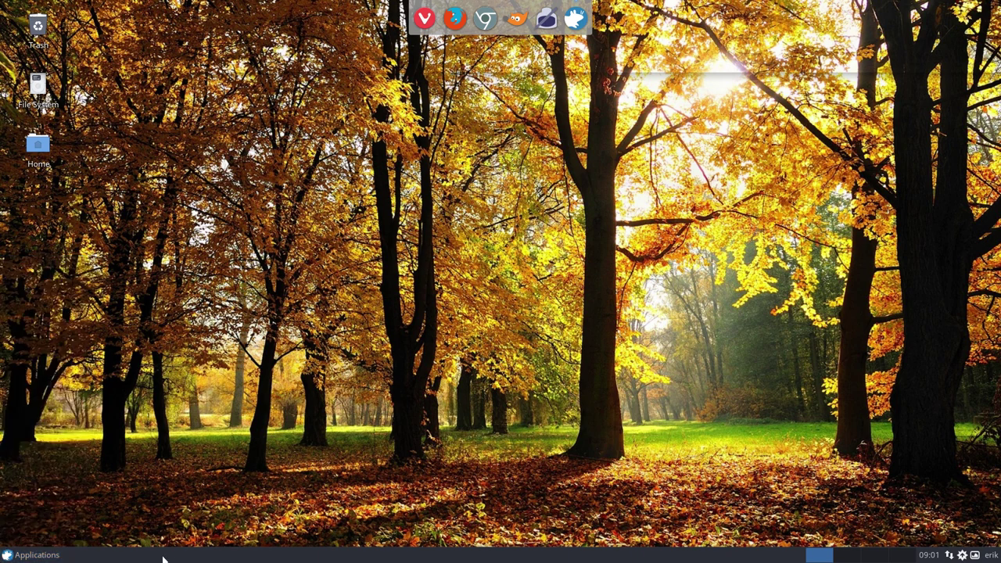
pyautogui.rightClick(178, 560)
pyautogui.moveTo(187, 557)
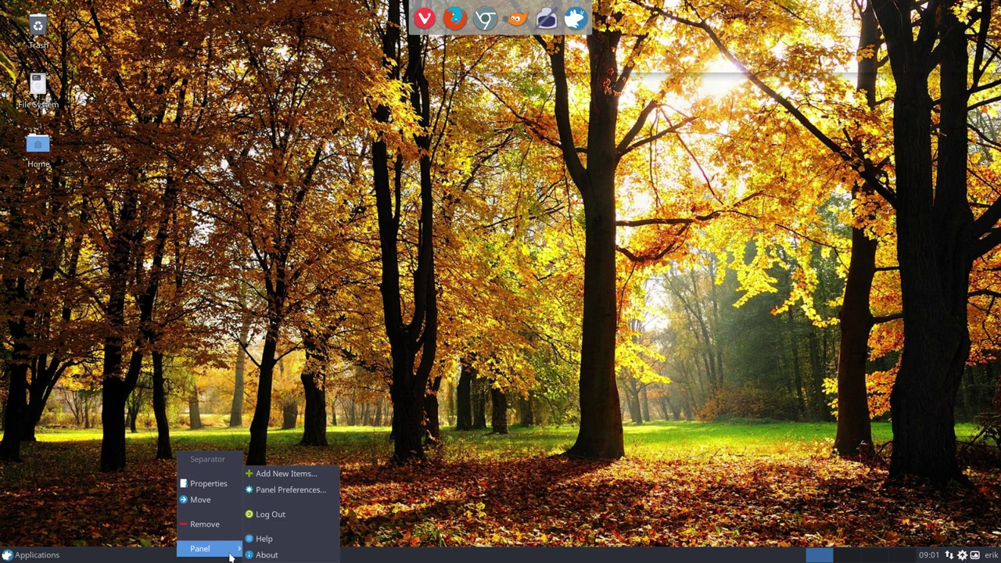
pyautogui.click(305, 476)
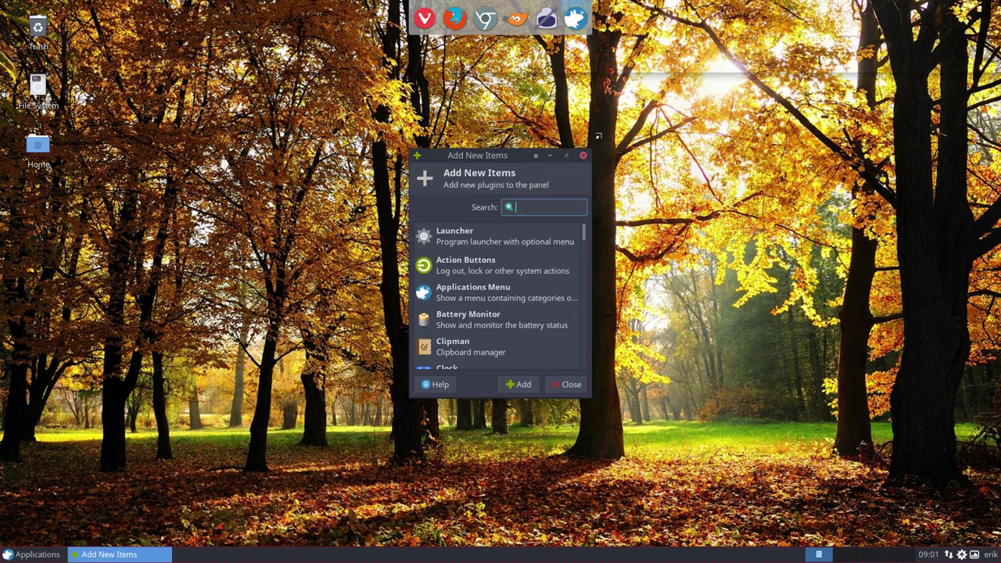
pyautogui.moveTo(599, 137); pyautogui.dragTo(702, 27)
pyautogui.moveTo(604, 35); pyautogui.dragTo(489, 162)
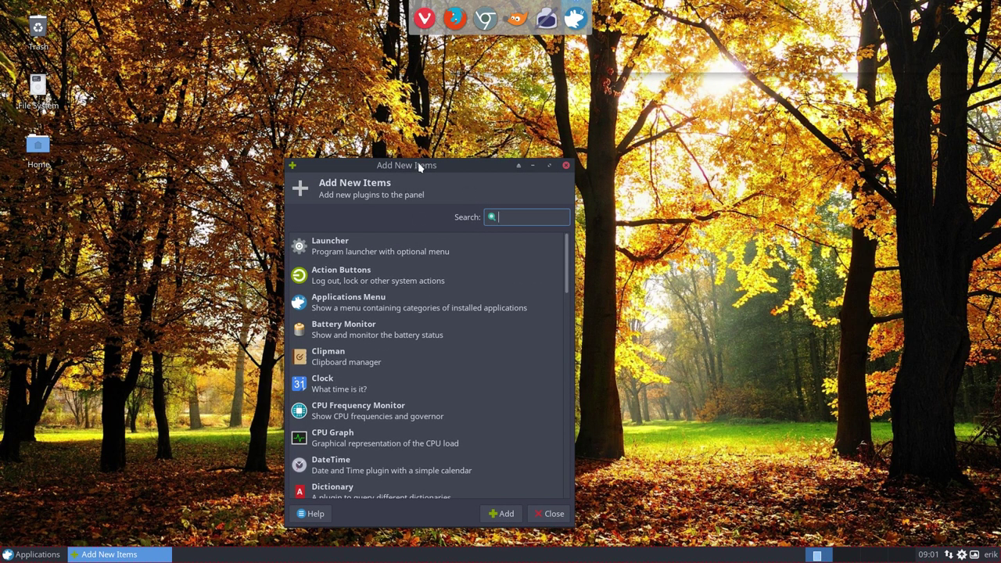
pyautogui.moveTo(419, 167); pyautogui.dragTo(743, 171)
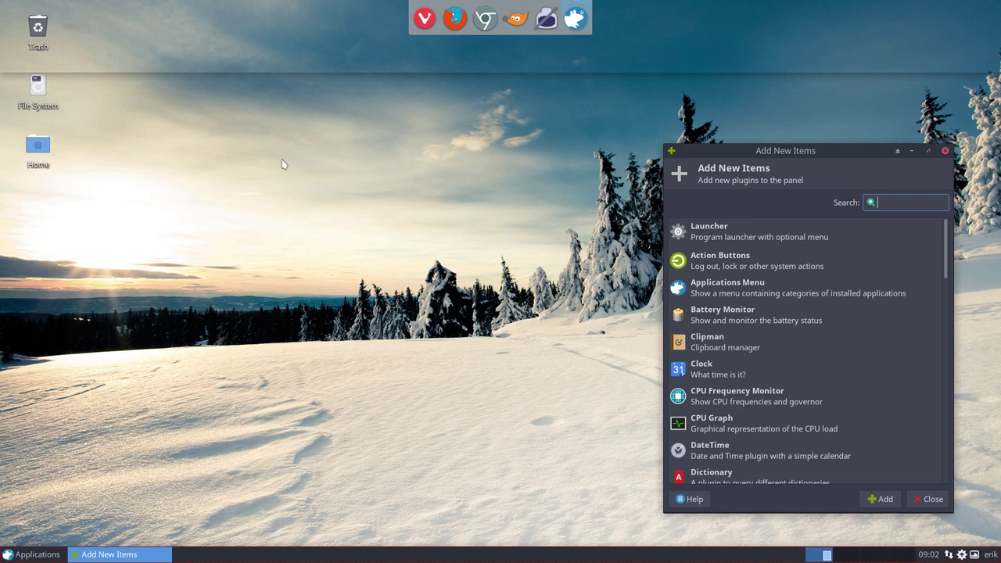
# Turn off shadows under dock windows in the Window Manager Tweaks compositor settings and close them
pyautogui.click(33, 554)
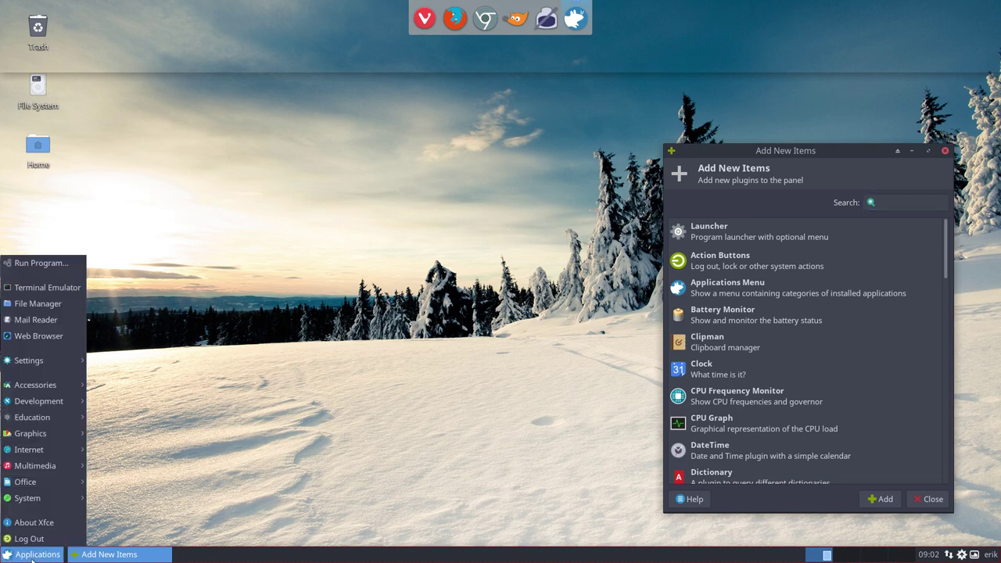
pyautogui.moveTo(57, 368)
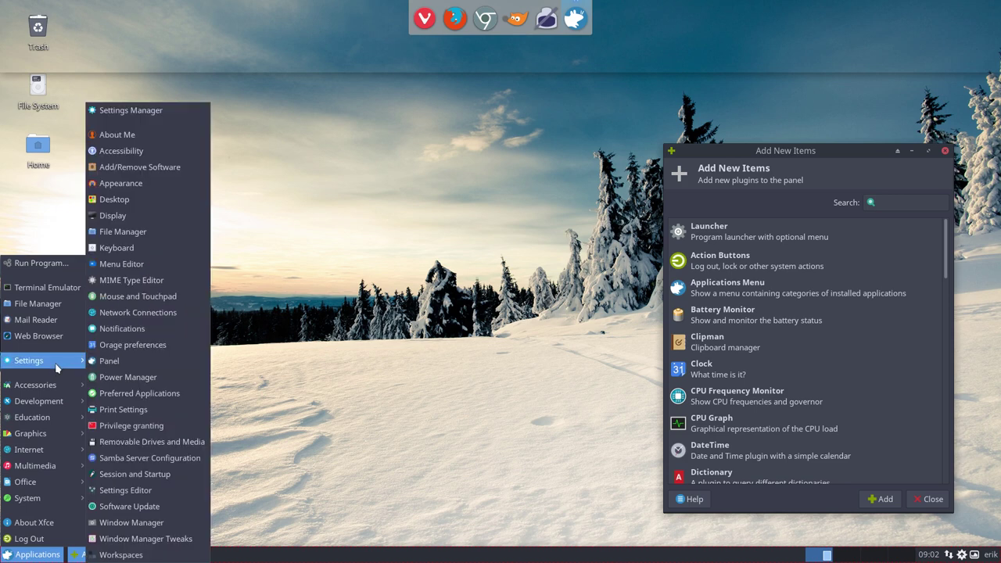
pyautogui.click(156, 539)
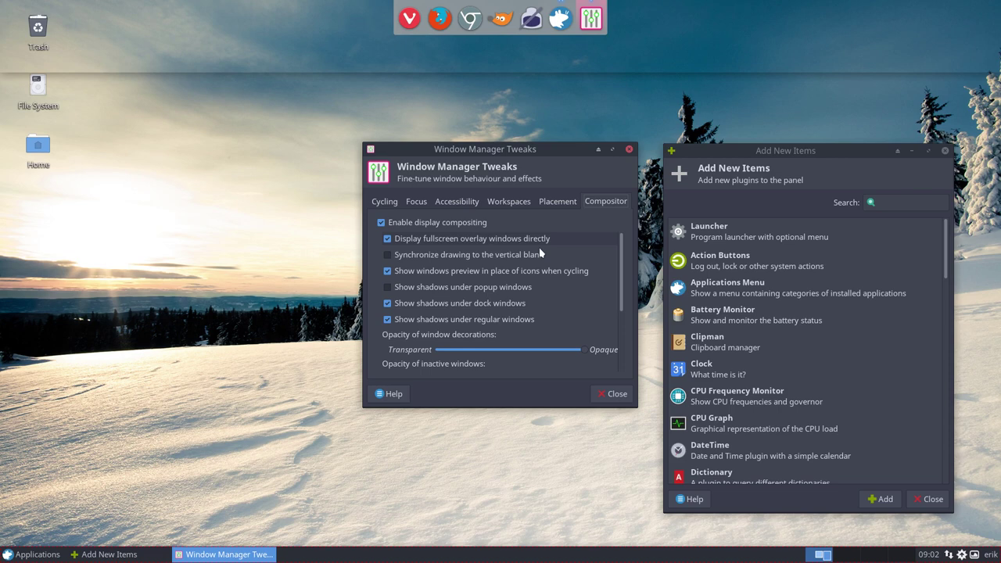
pyautogui.click(429, 304)
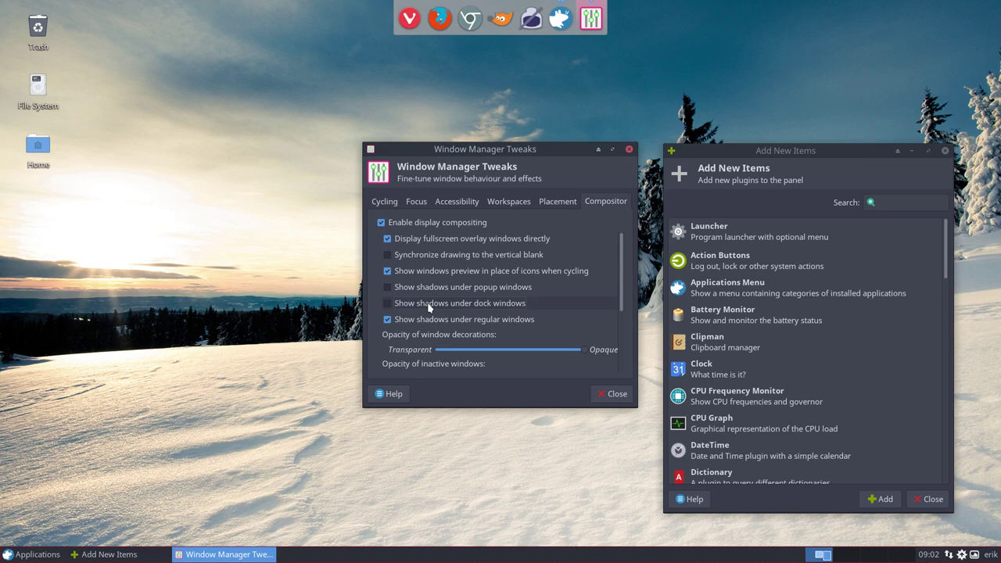
pyautogui.click(611, 395)
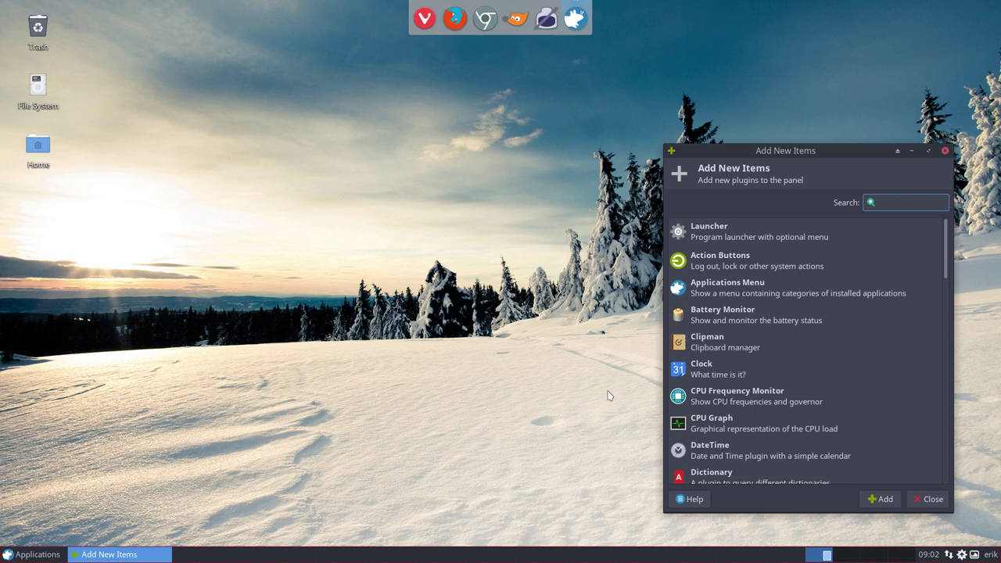
# Browse the available panel plugins from CPU Graph through Sensor plugin to the Whisker Menu entry
pyautogui.moveTo(844, 147); pyautogui.dragTo(764, 98)
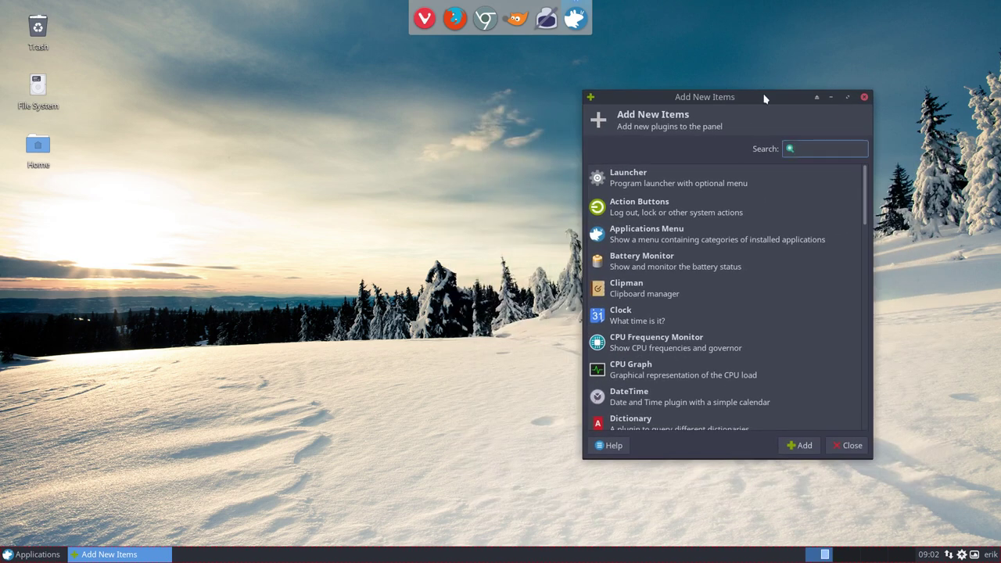
pyautogui.scroll(-3, 662, 320)
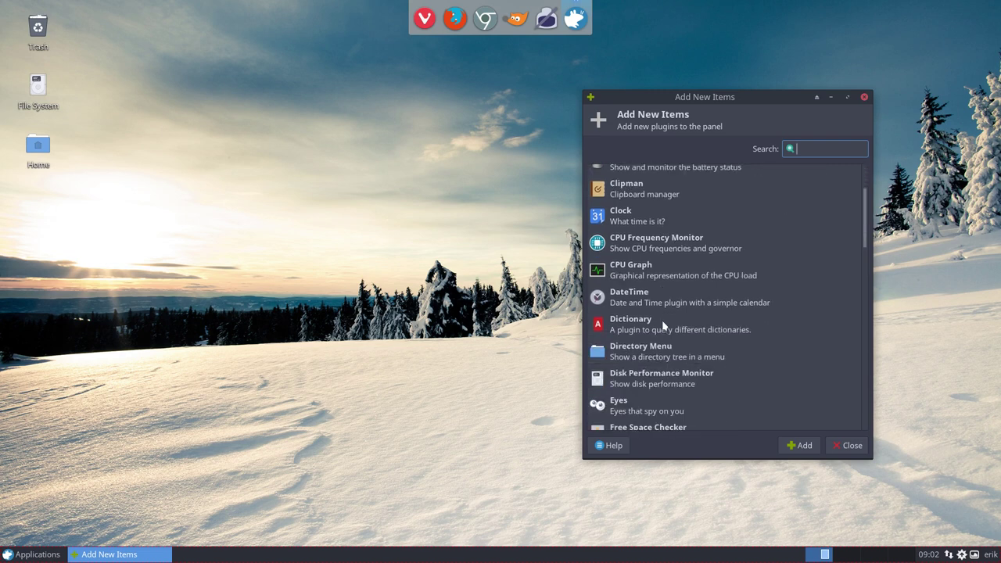
pyautogui.click(642, 280)
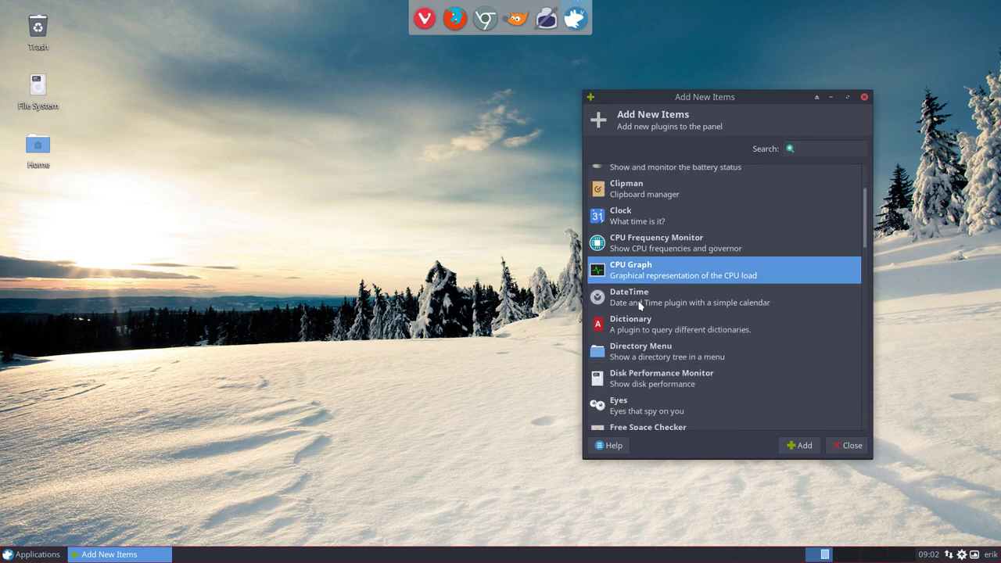
pyautogui.scroll(-3, 640, 305)
pyautogui.scroll(-9, 639, 305)
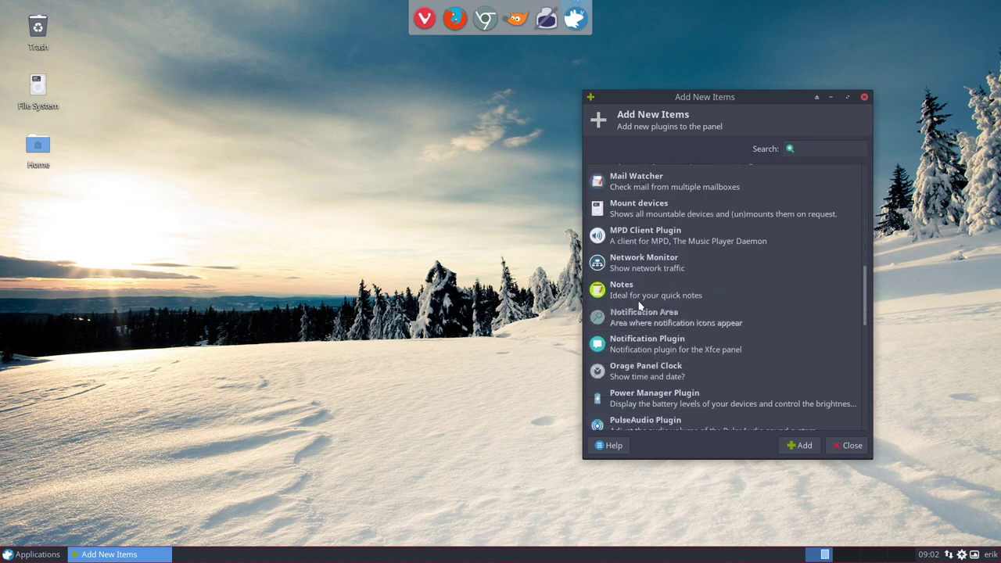
pyautogui.scroll(-4, 640, 305)
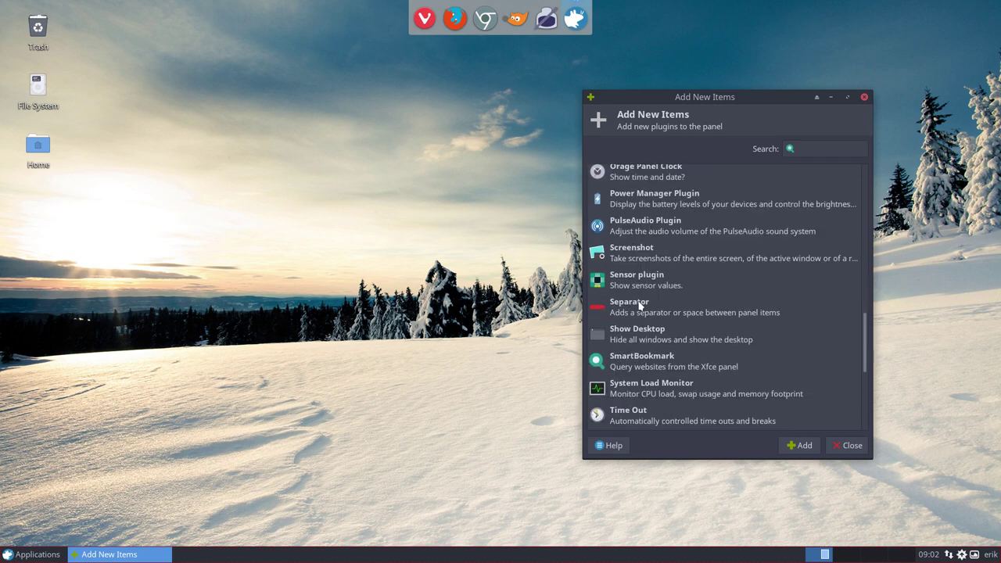
pyautogui.scroll(-2, 640, 305)
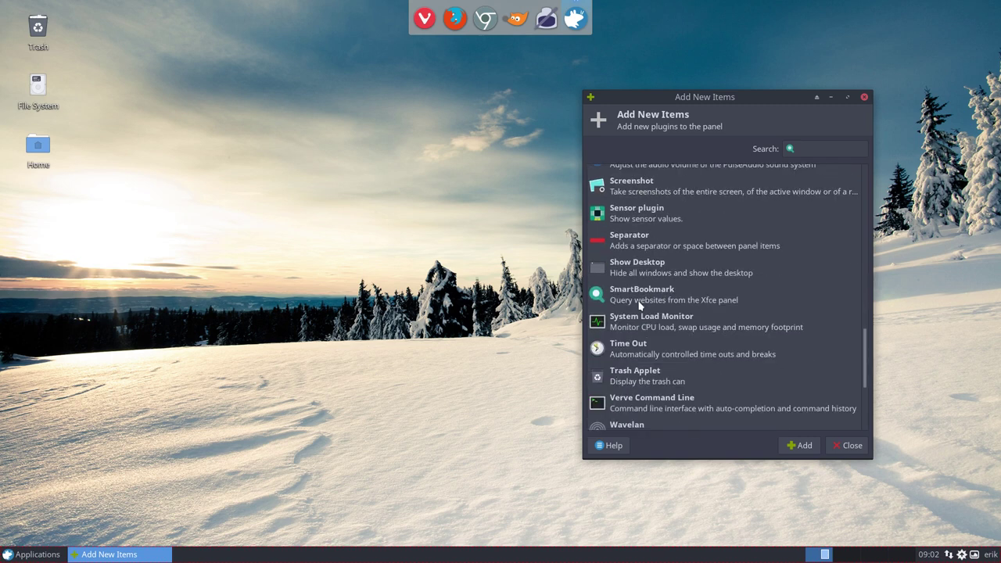
pyautogui.click(639, 218)
pyautogui.scroll(-5, 654, 328)
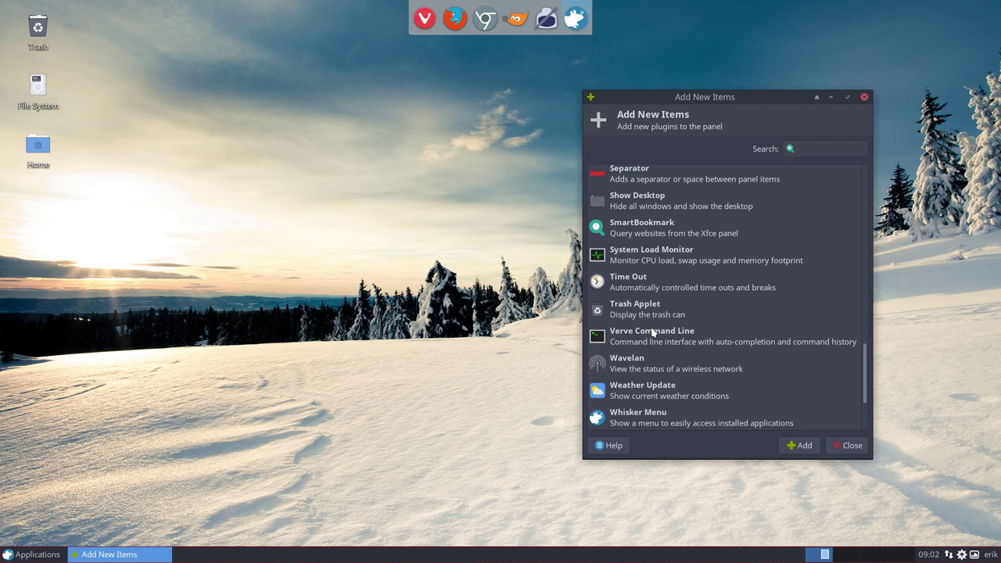
# Add the Whisker Menu plugin to the panel and close the Add New Items dialog
pyautogui.click(640, 321)
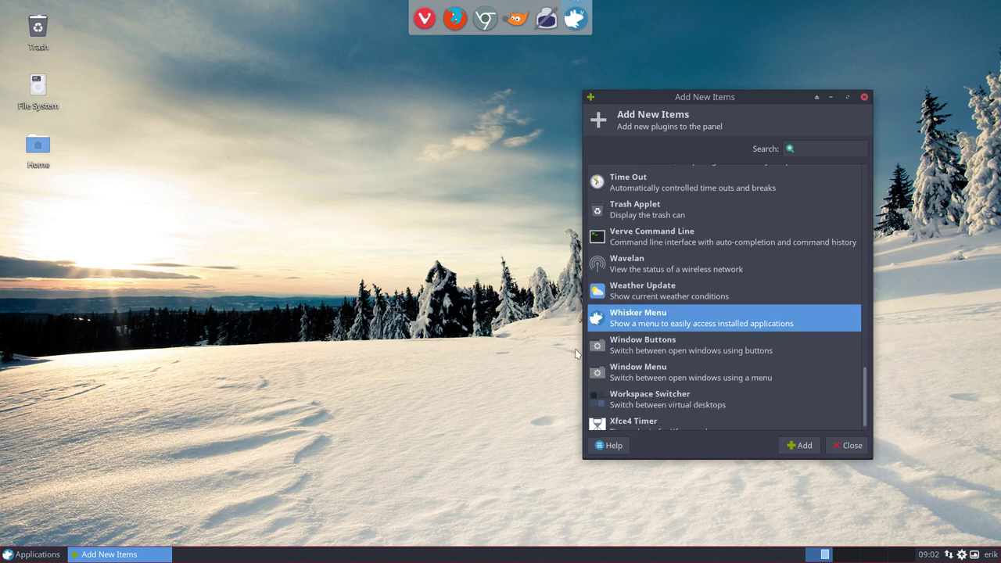
pyautogui.click(40, 555)
pyautogui.click(44, 557)
pyautogui.click(797, 446)
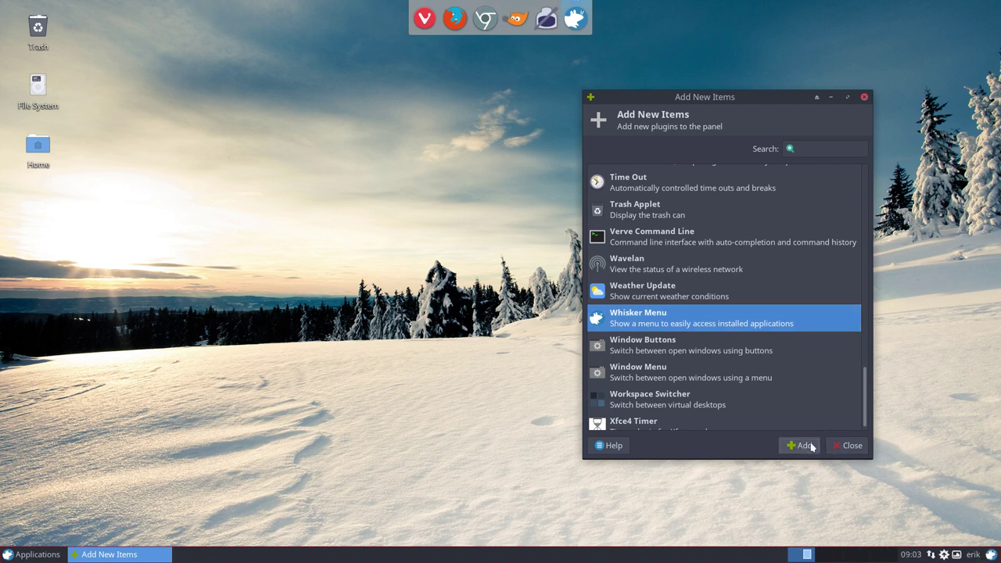
pyautogui.click(848, 445)
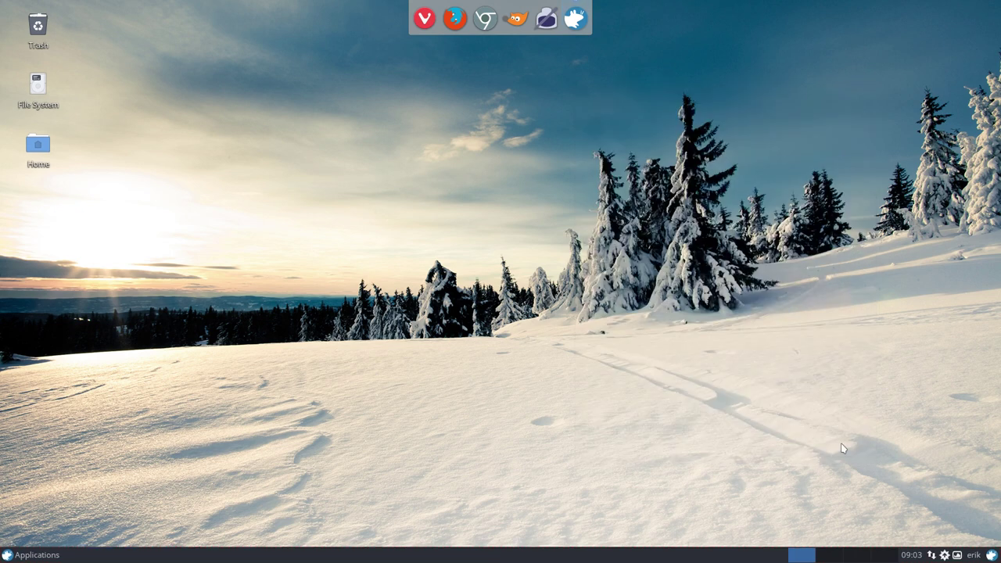
# Move the Whisker Menu to the start of the panel, ahead of the Applications menu
pyautogui.rightClick(991, 554)
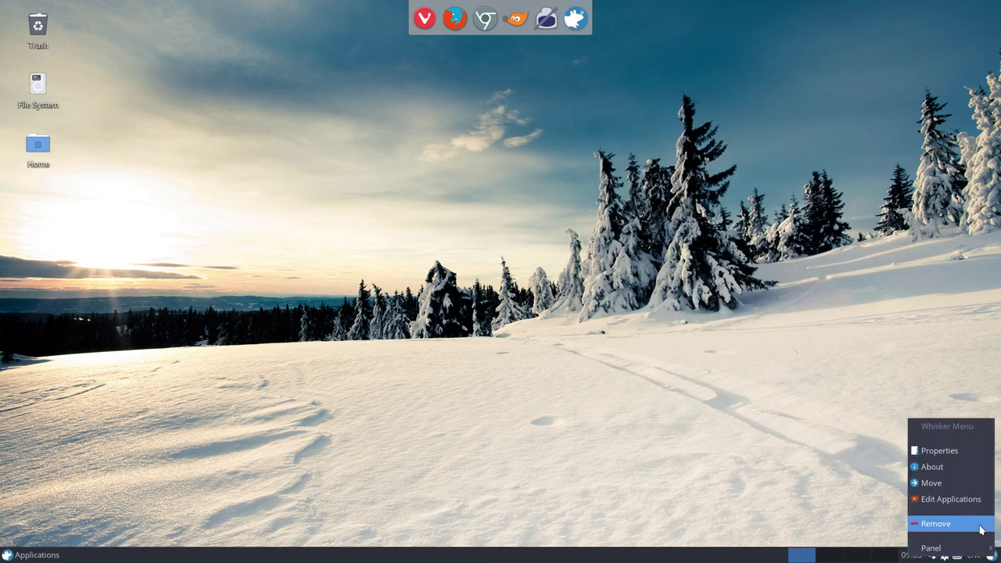
pyautogui.click(963, 485)
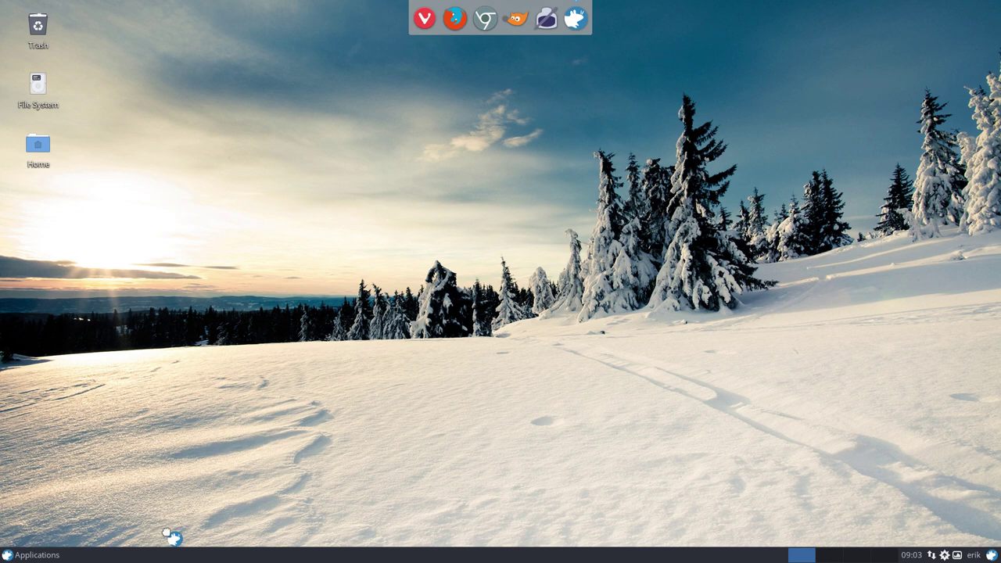
pyautogui.click(12, 556)
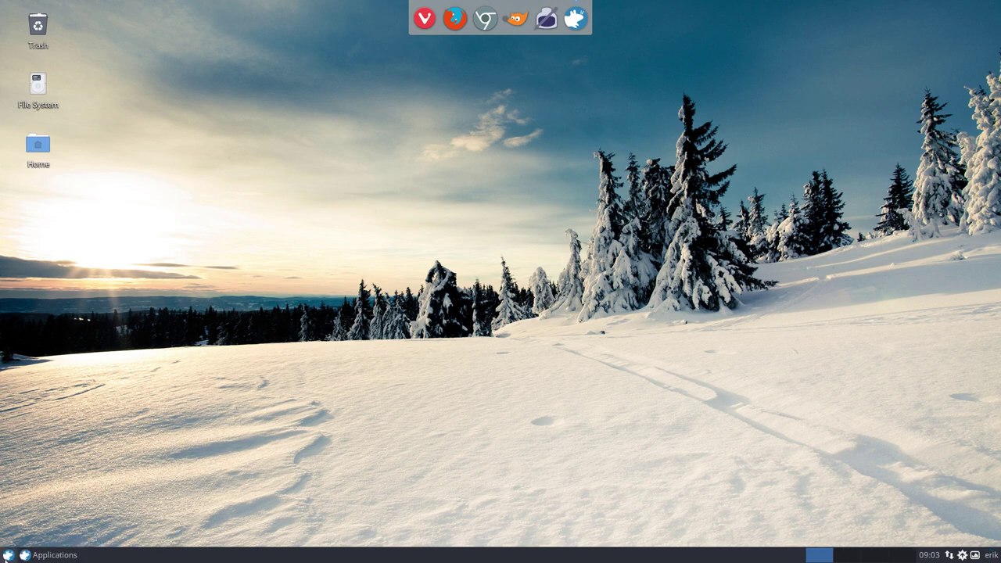
# Search the Whisker Menu for "print" and for "ftp", and close the menu
pyautogui.click(8, 555)
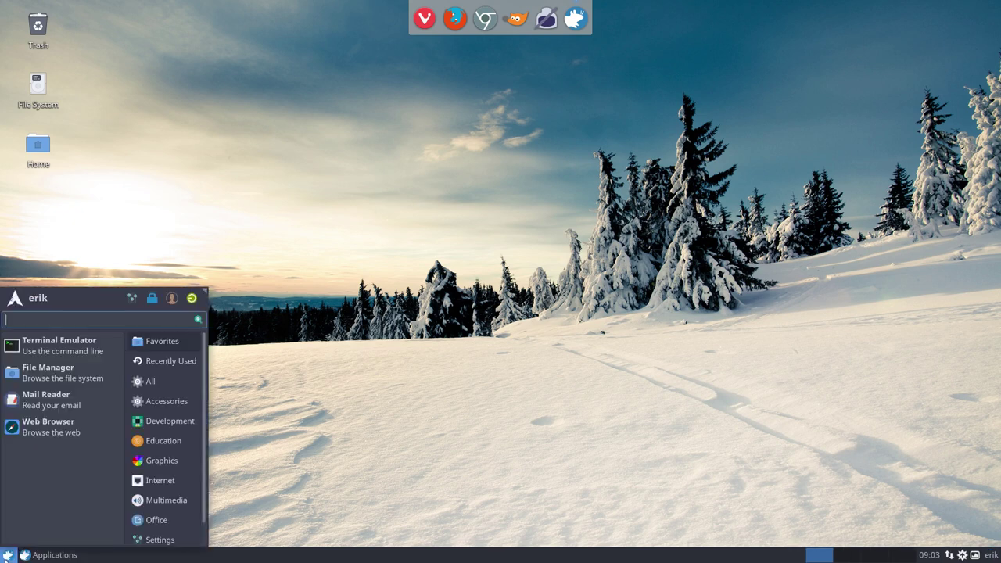
pyautogui.write('print')
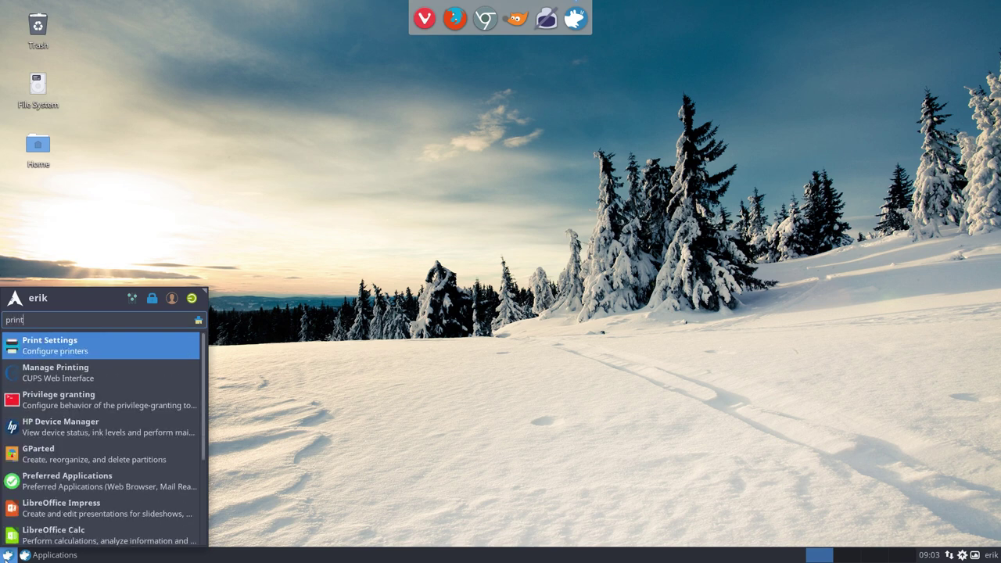
pyautogui.press('BackSpace')
pyautogui.press('BackSpace')
pyautogui.press('BackSpace')
pyautogui.press('BackSpace')
pyautogui.press('BackSpace')
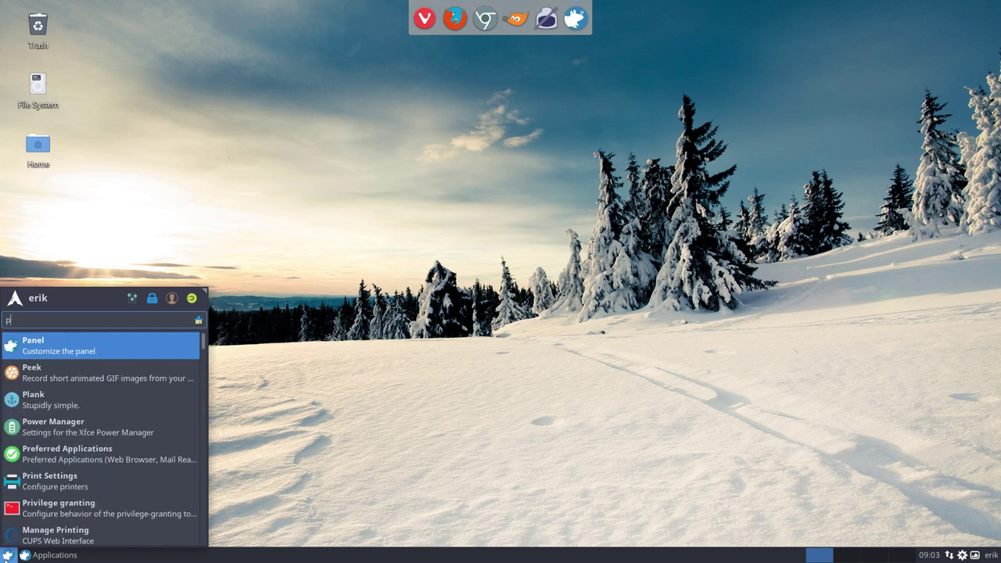
pyautogui.write('ftp')
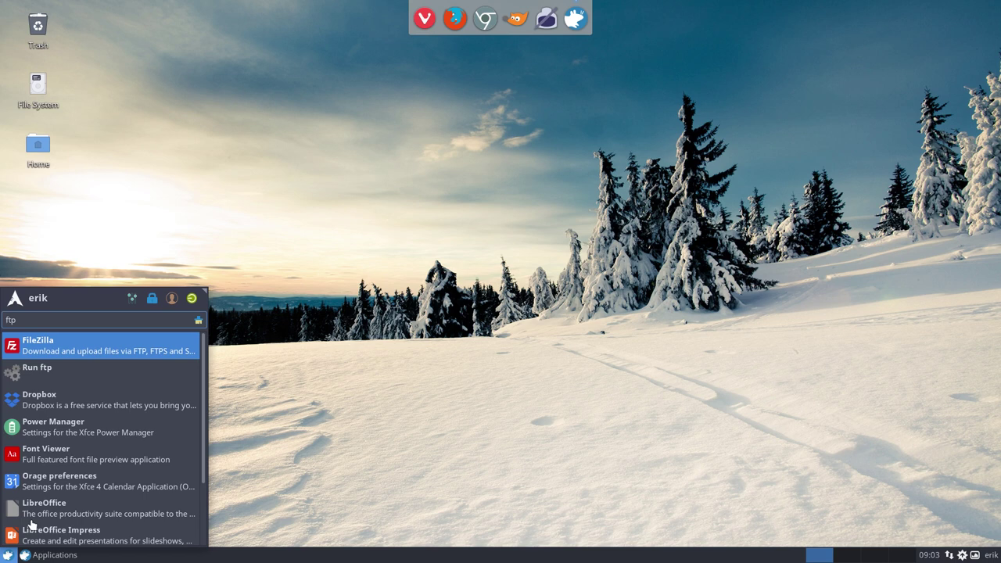
pyautogui.click(300, 304)
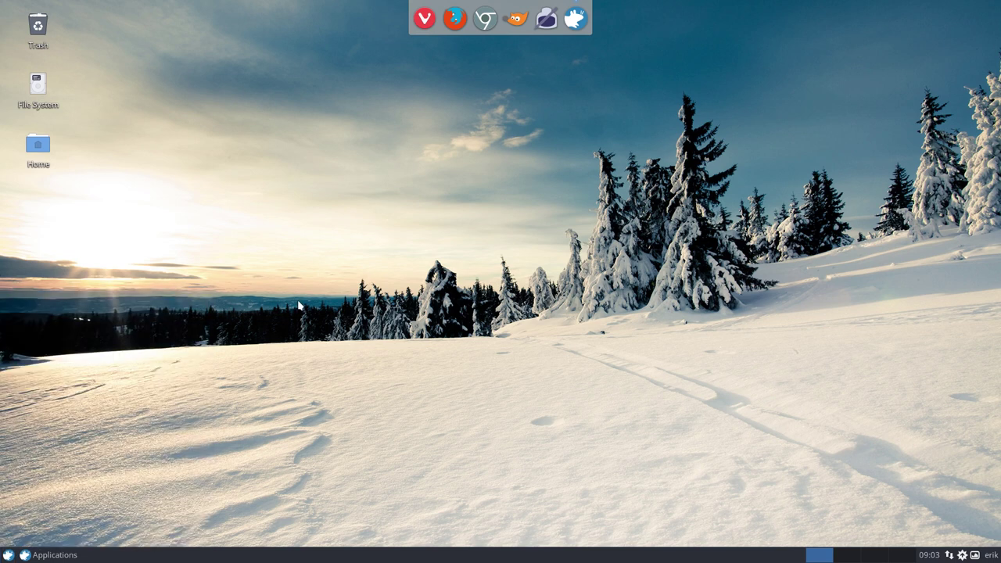
# Remove the old Applications Menu from the panel and check the Whisker Menu by opening and closing it
pyautogui.rightClick(60, 558)
pyautogui.click(47, 558)
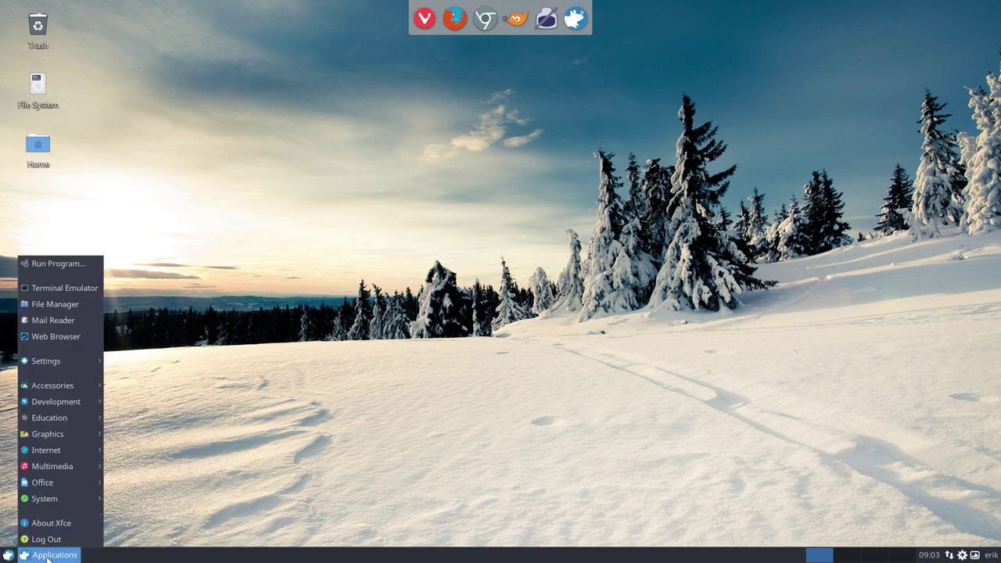
pyautogui.click(47, 558)
pyautogui.rightClick(47, 558)
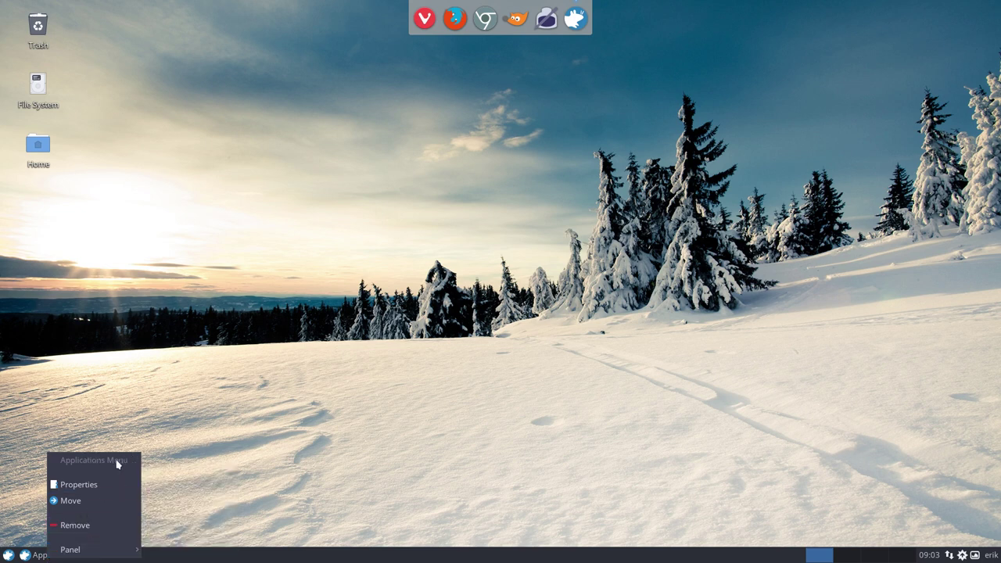
pyautogui.click(61, 528)
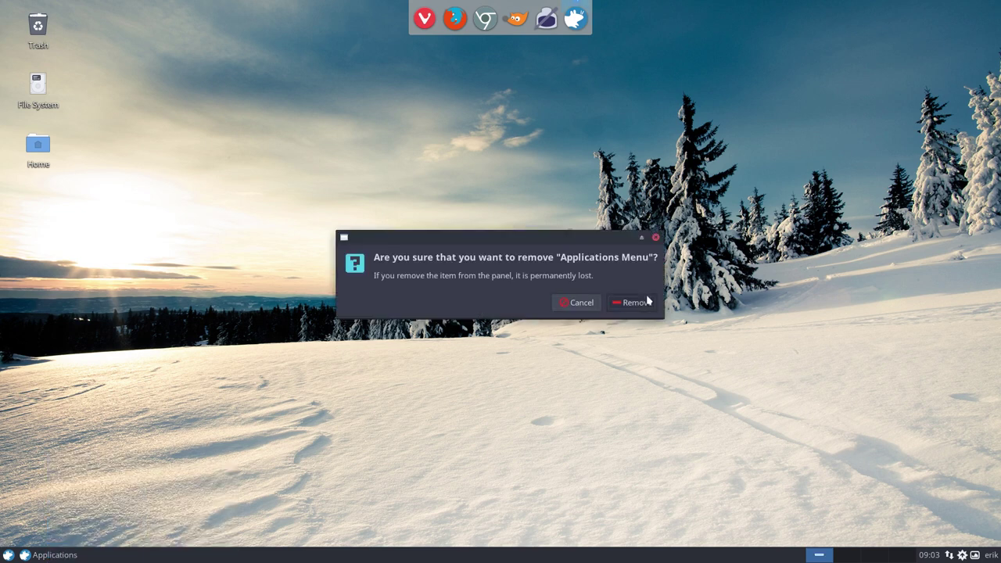
pyautogui.click(618, 301)
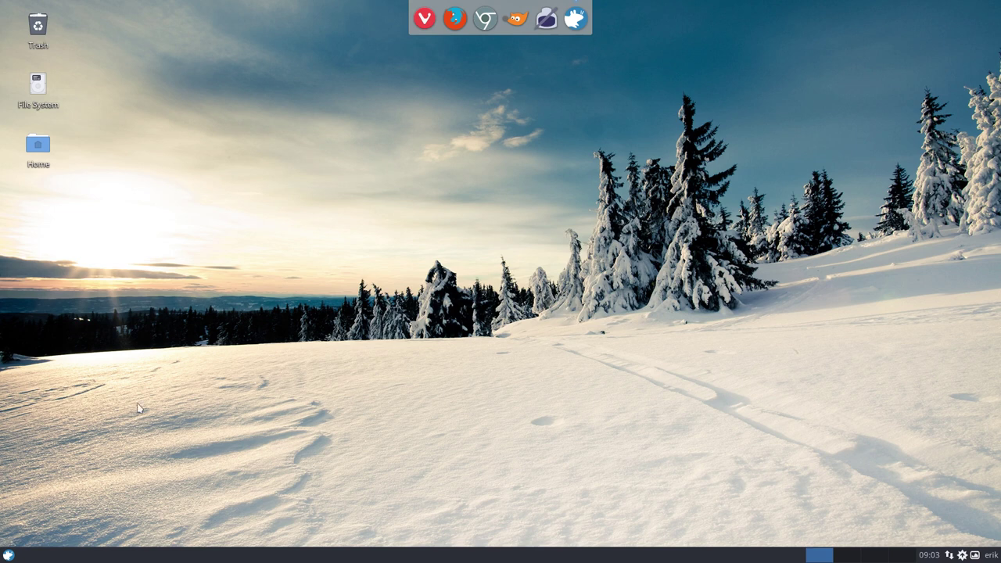
pyautogui.click(10, 555)
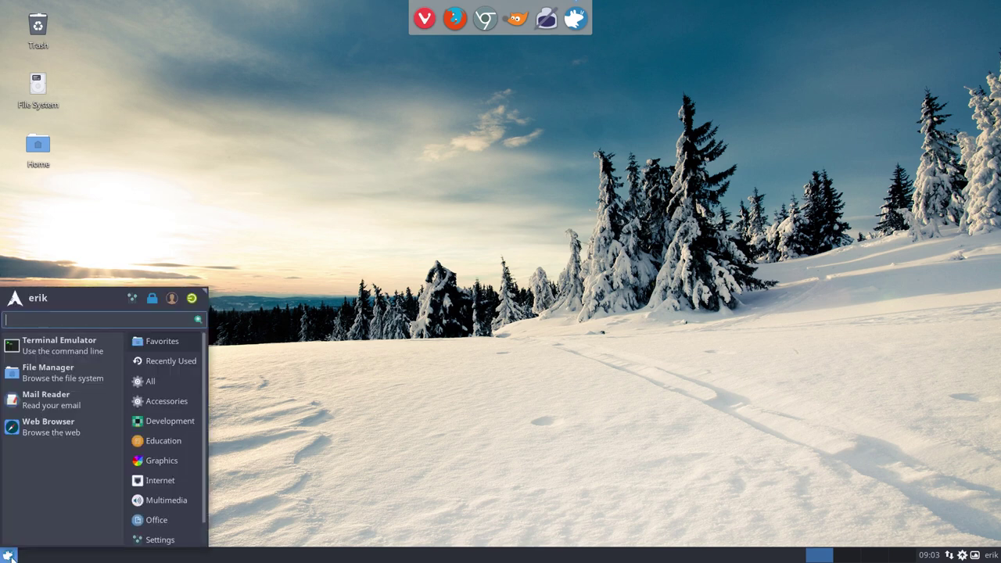
pyautogui.click(9, 555)
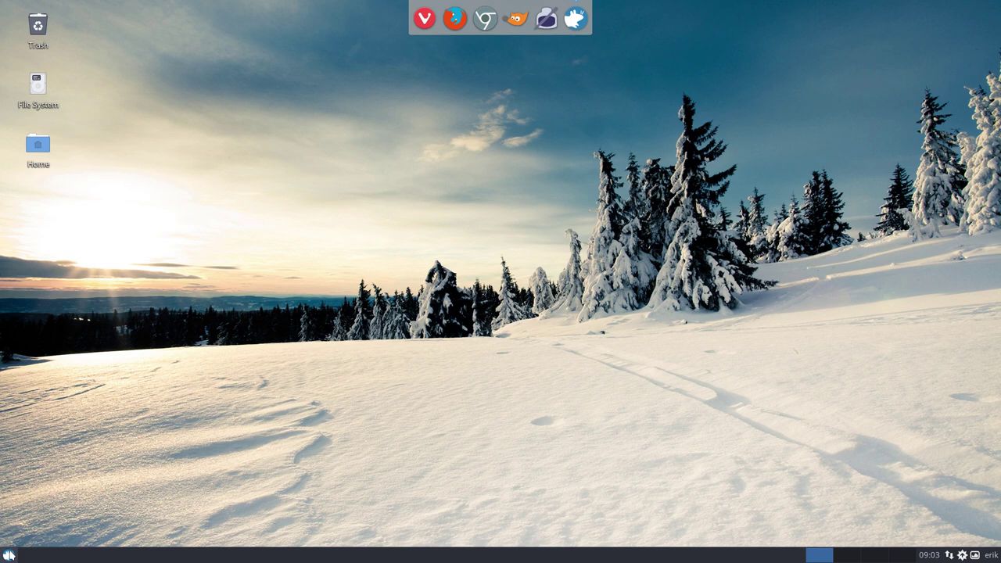
# In the Whisker Menu properties, display the panel button as Icon and title, with the title "ArchMergeD Xfce"
pyautogui.rightClick(8, 556)
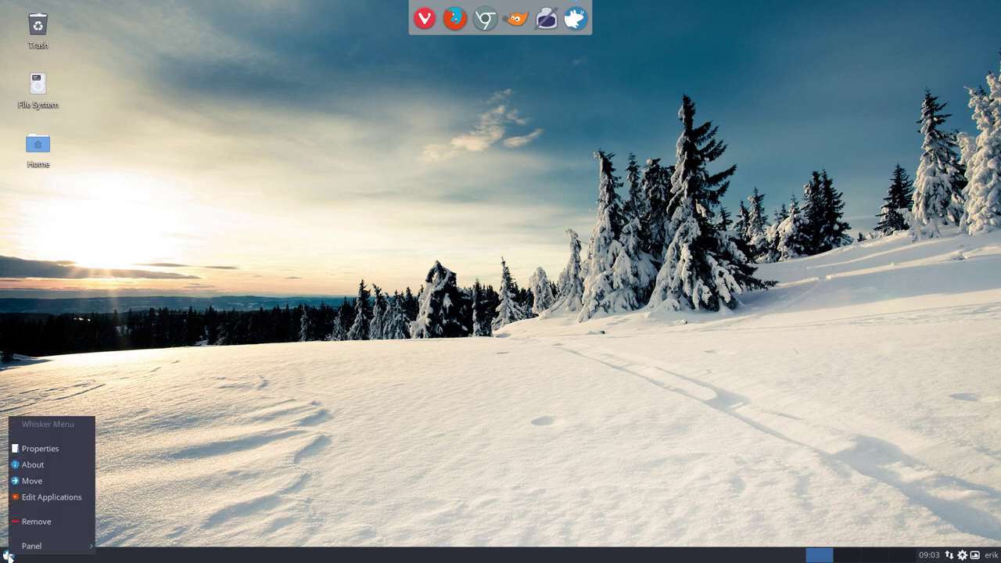
pyautogui.click(54, 459)
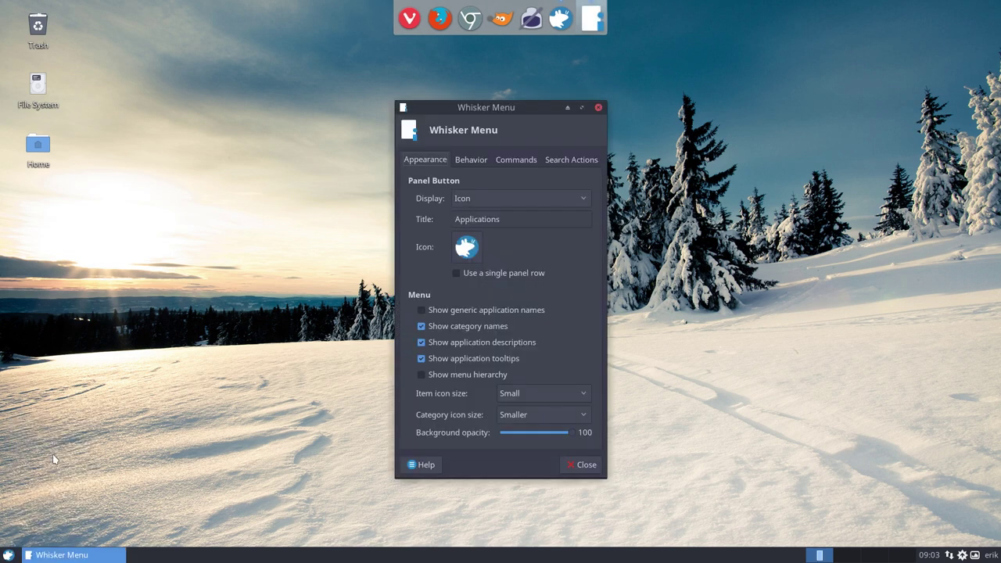
pyautogui.click(485, 198)
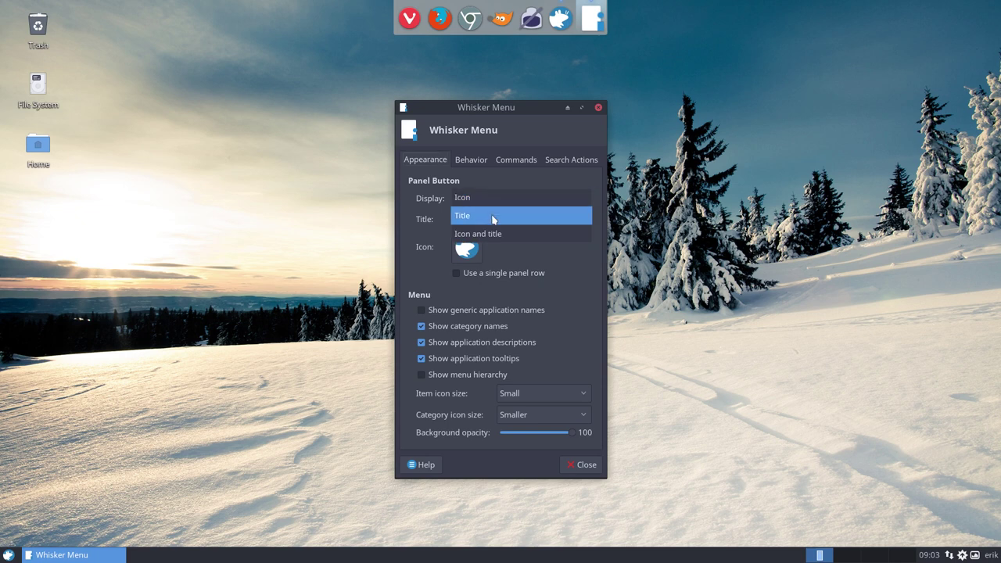
pyautogui.click(496, 234)
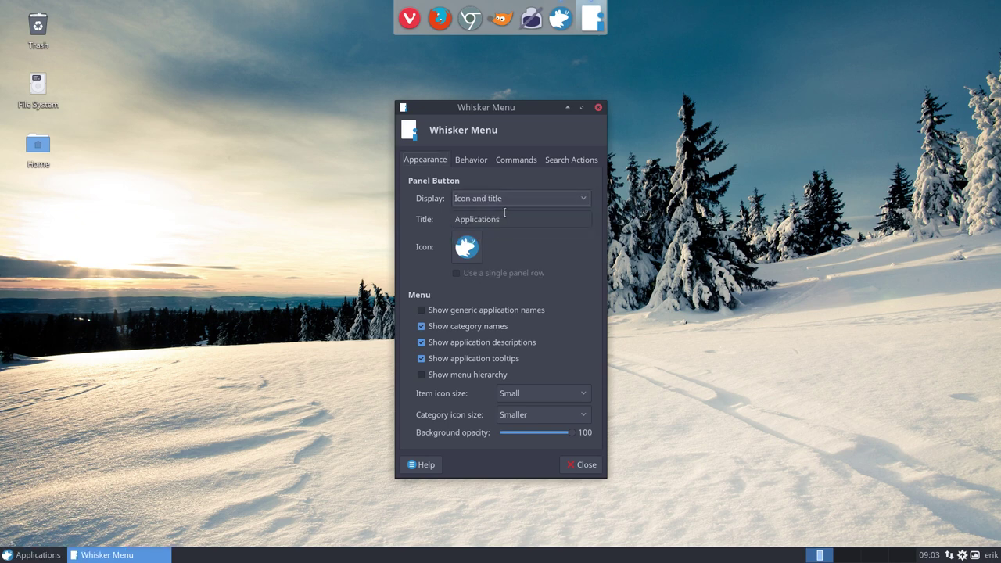
pyautogui.moveTo(500, 219); pyautogui.dragTo(417, 222)
pyautogui.write('ArchMeg')
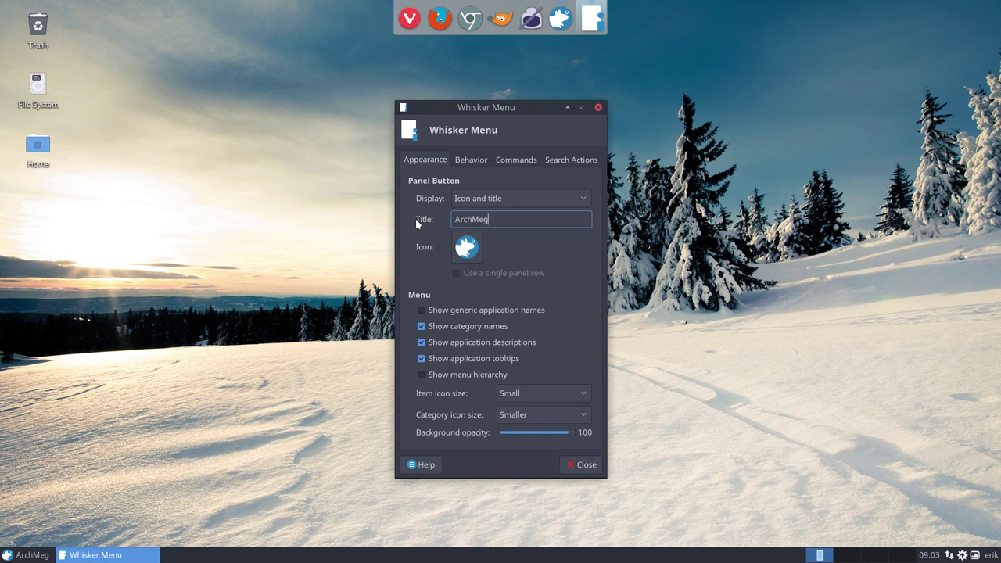
pyautogui.press('BackSpace')
pyautogui.write('rgeD Xfce')
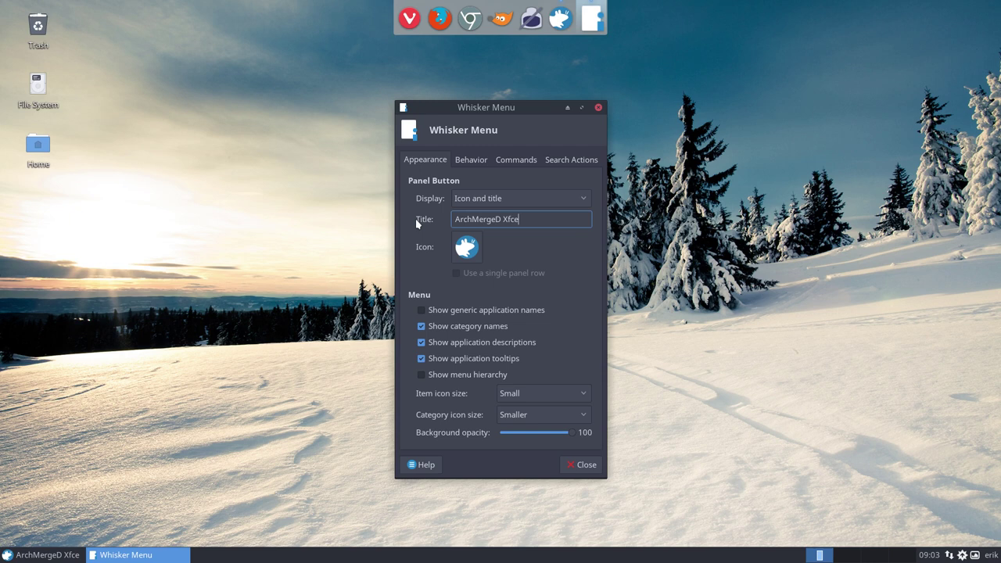
# Change the Whisker Menu's panel button icon to start-here-arch, found by searching All Icons for "arch"
pyautogui.click(468, 248)
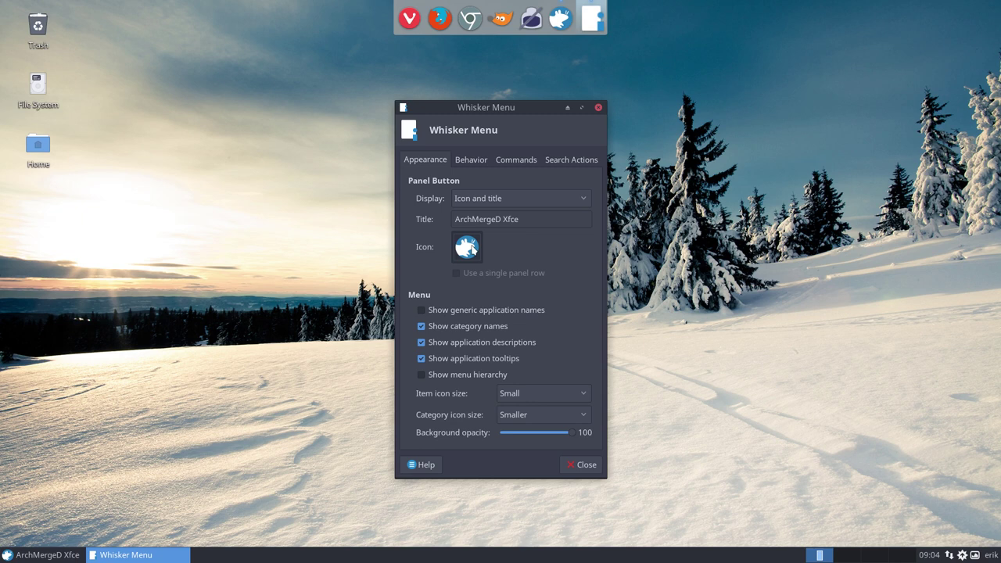
pyautogui.click(467, 248)
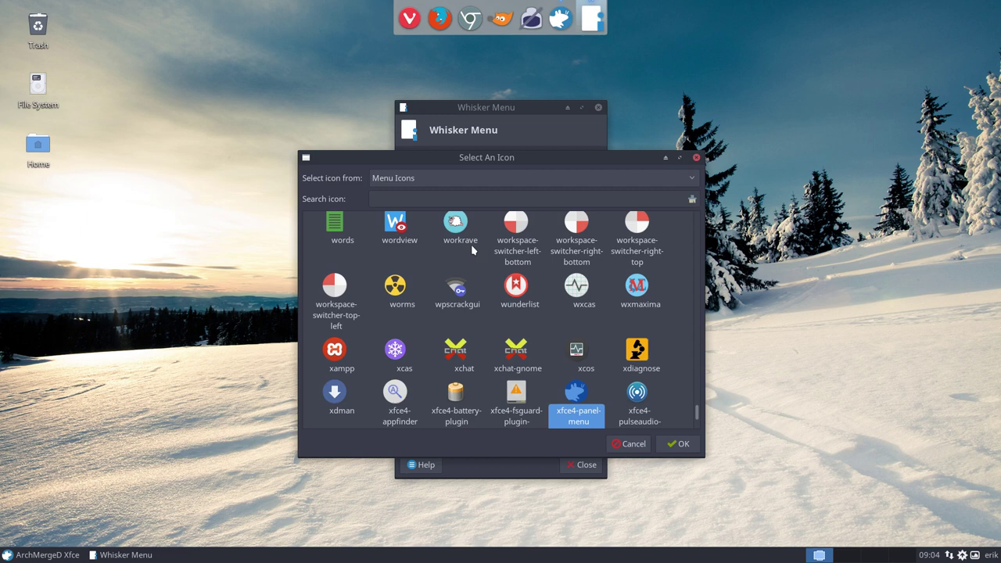
pyautogui.click(393, 178)
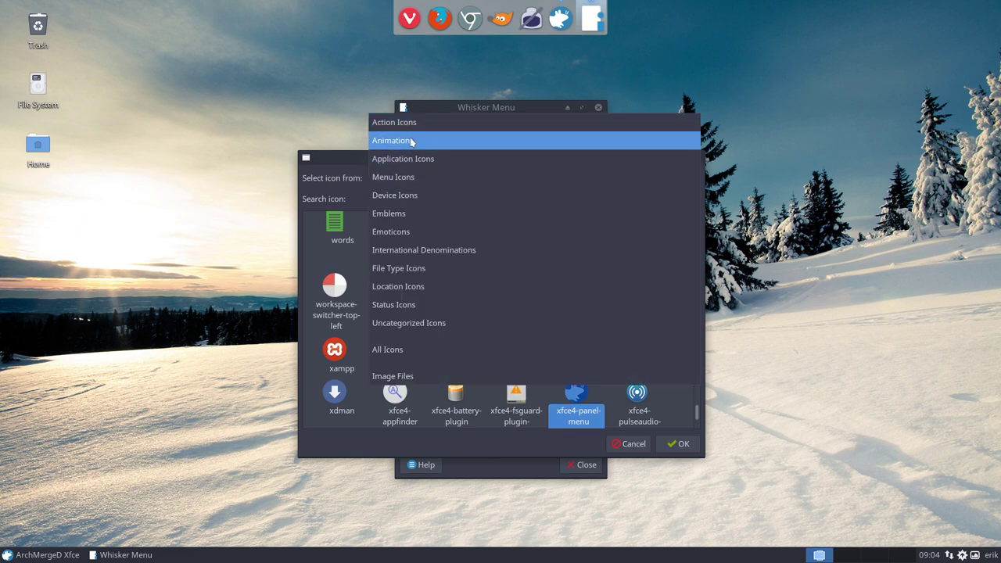
pyautogui.click(404, 352)
pyautogui.click(383, 201)
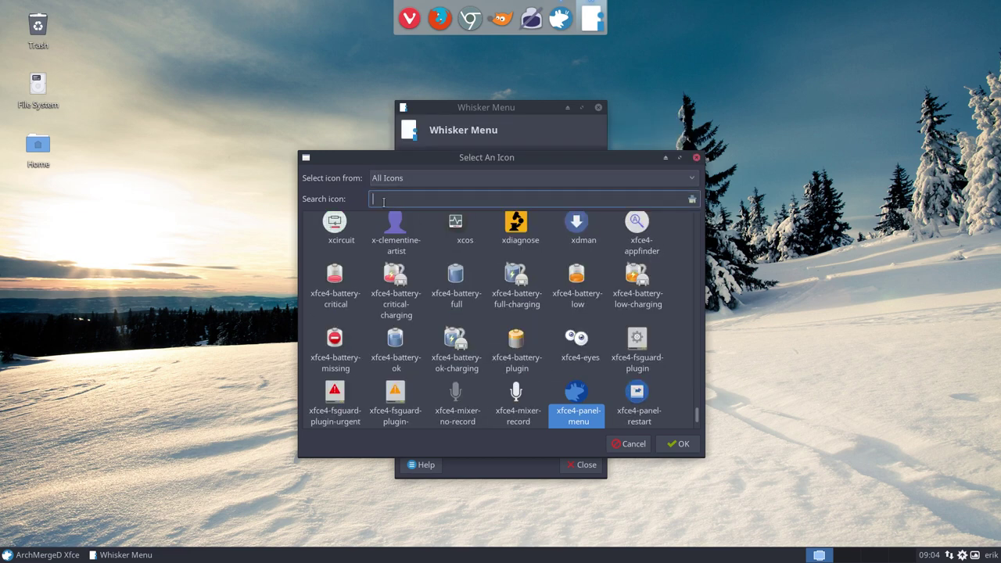
pyautogui.write('arch')
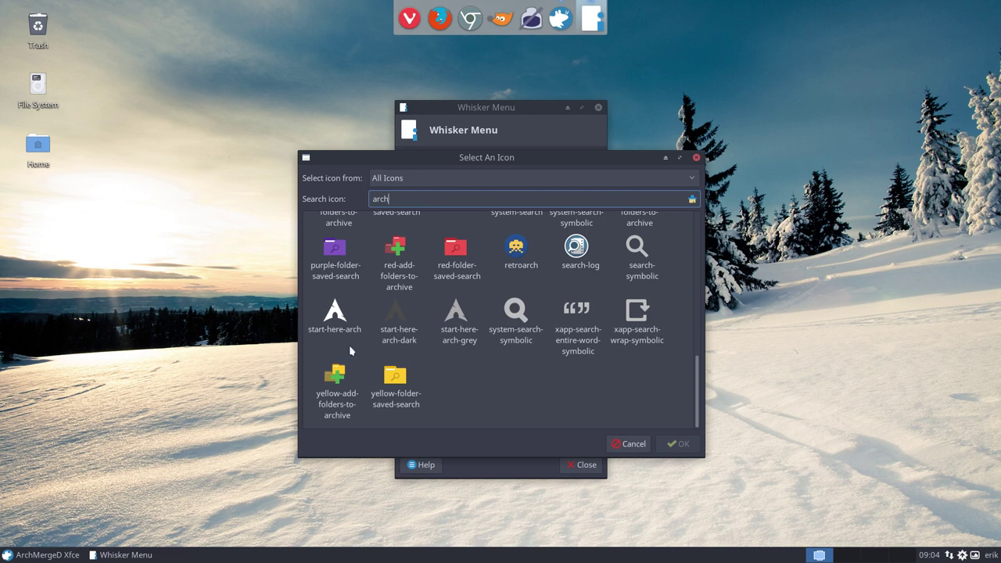
pyautogui.click(336, 327)
pyautogui.click(667, 446)
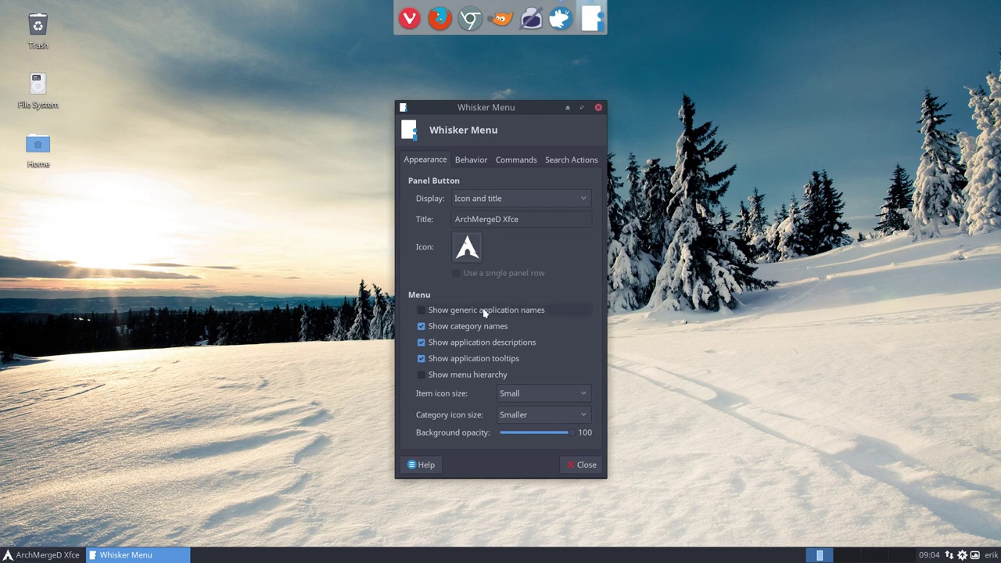
# Open the Whisker Menu, enlarge it so all categories fit without scrolling, and close it
pyautogui.click(53, 554)
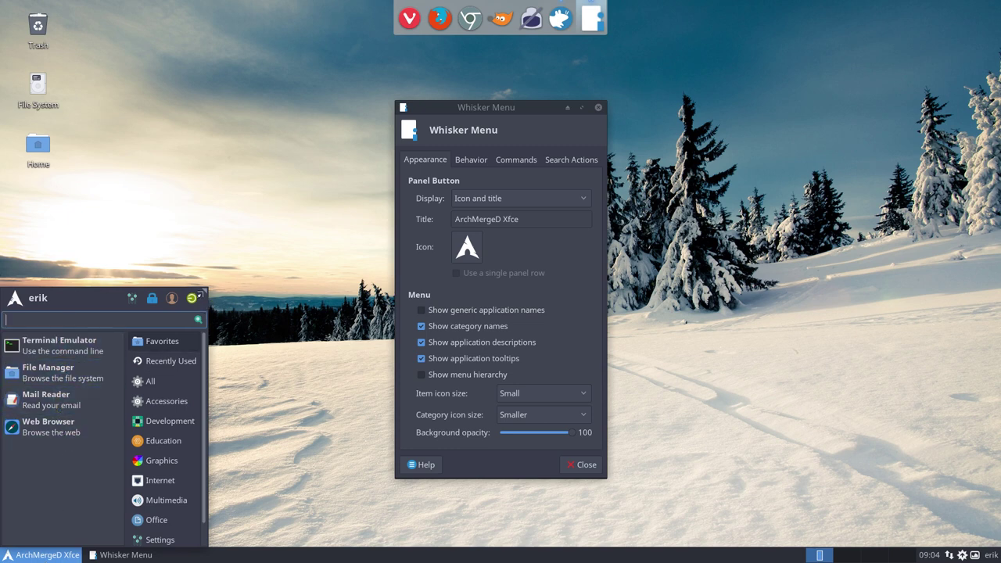
pyautogui.moveTo(201, 293); pyautogui.dragTo(261, 249)
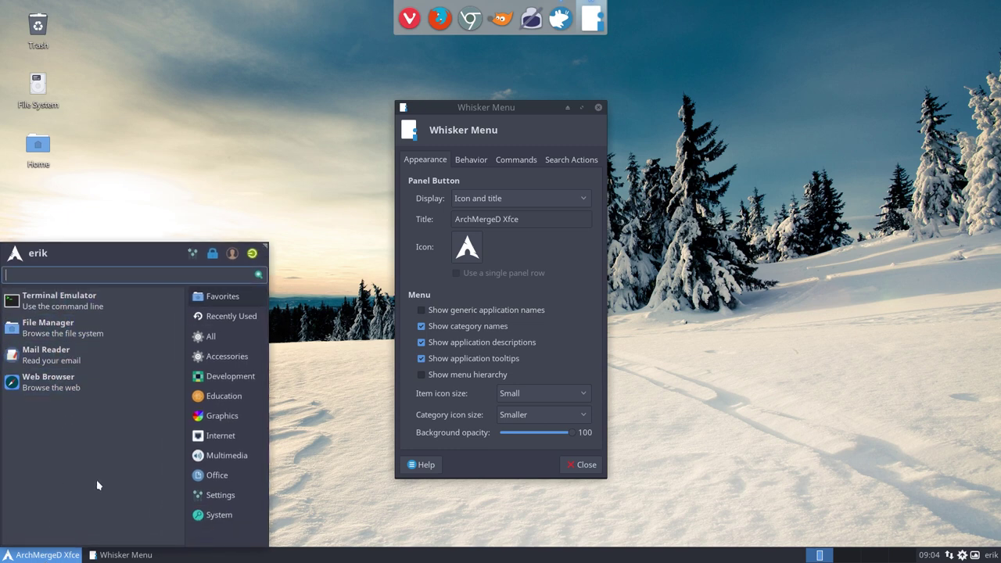
pyautogui.click(52, 557)
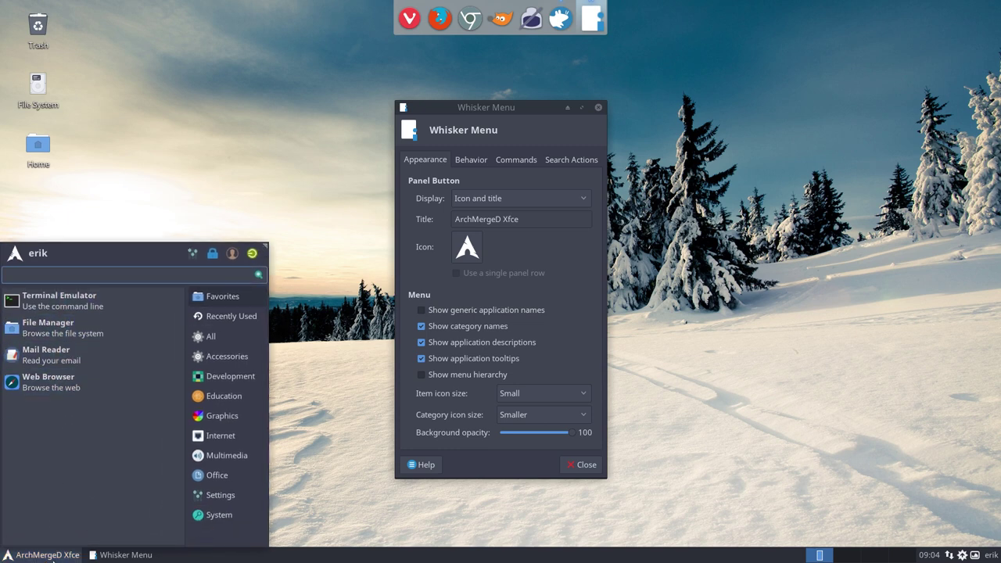
pyautogui.click(446, 315)
# Try showing generic application names in the Whisker Menu, check the menu, and turn the option off again
pyautogui.click(422, 311)
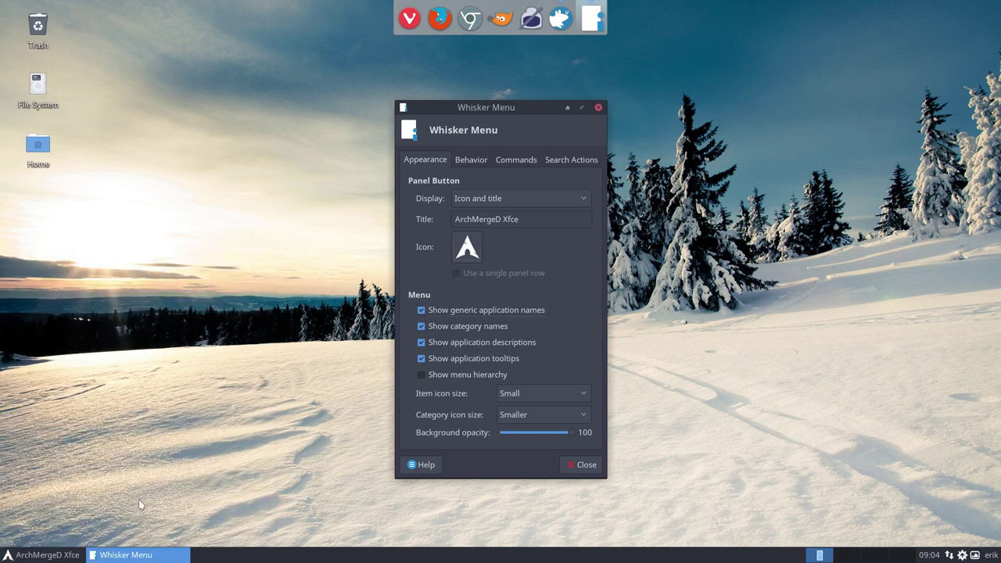
pyautogui.click(54, 557)
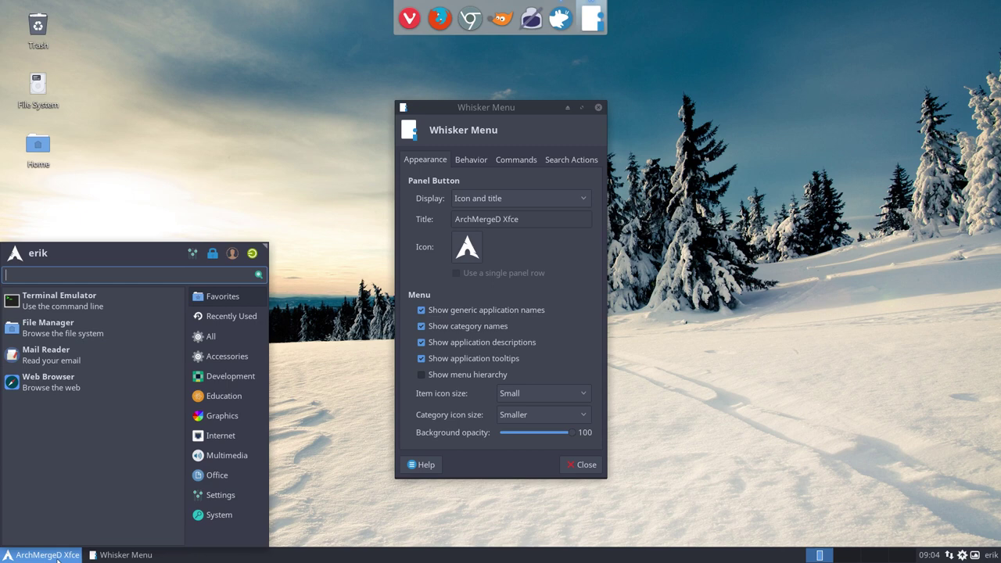
pyautogui.click(472, 313)
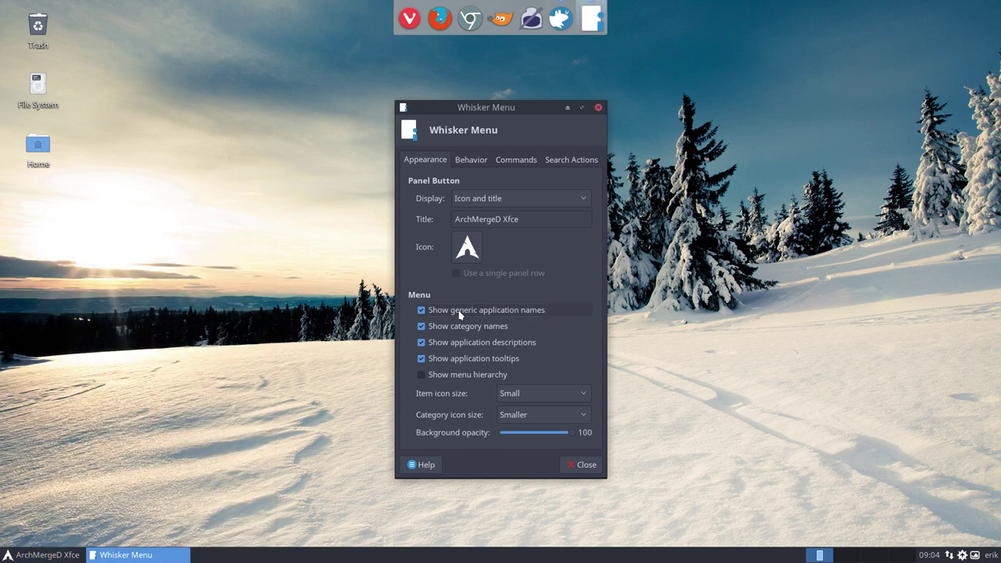
pyautogui.click(421, 311)
# Try hiding the category names, check the Whisker Menu, and show the names again with a second check
pyautogui.click(421, 326)
pyautogui.click(47, 556)
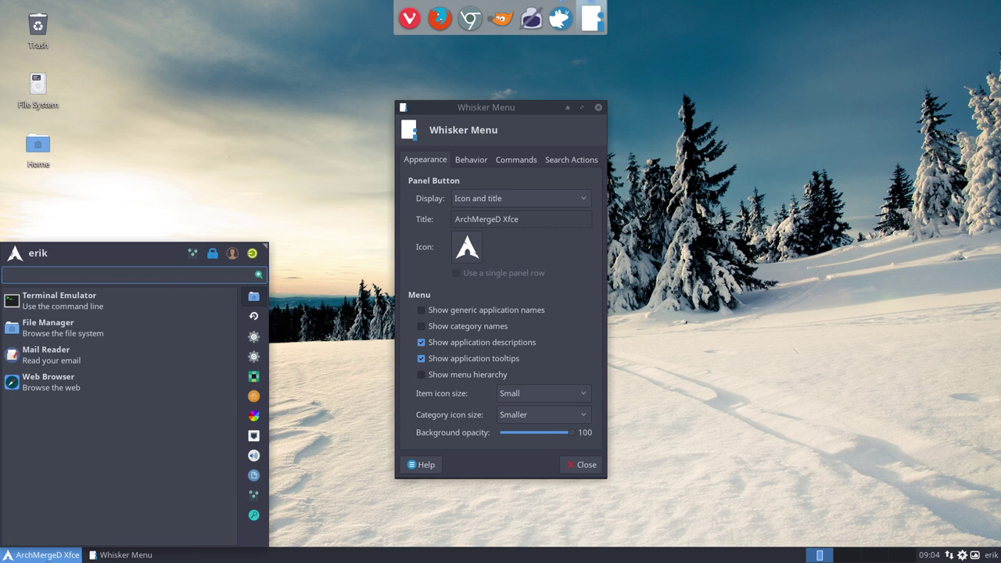
pyautogui.click(422, 336)
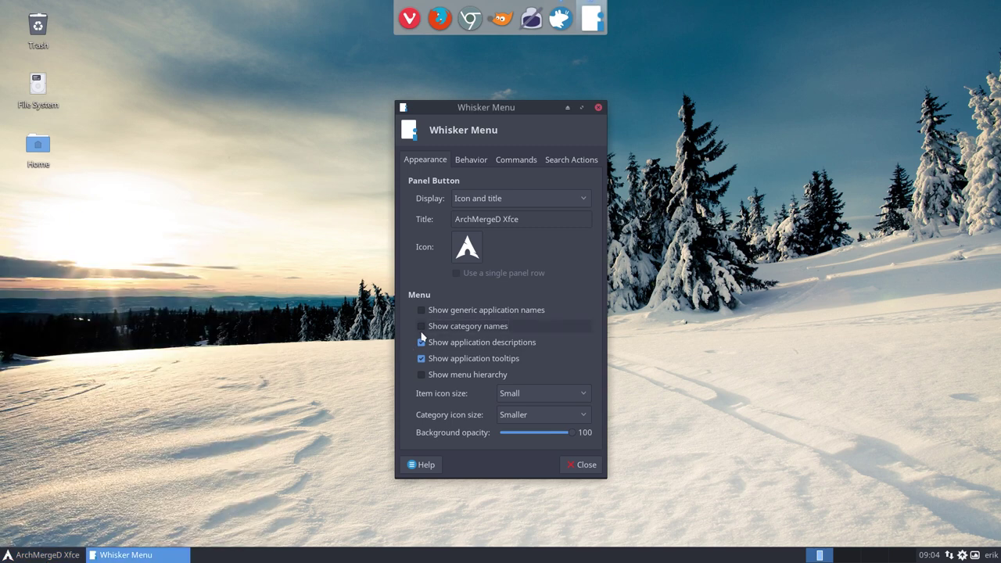
pyautogui.click(421, 327)
pyautogui.click(43, 555)
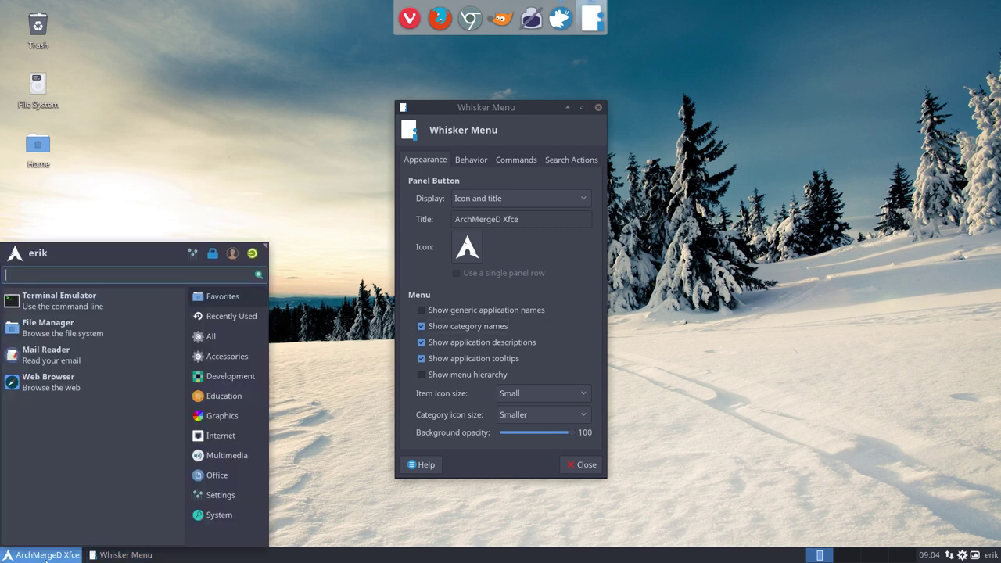
pyautogui.click(424, 351)
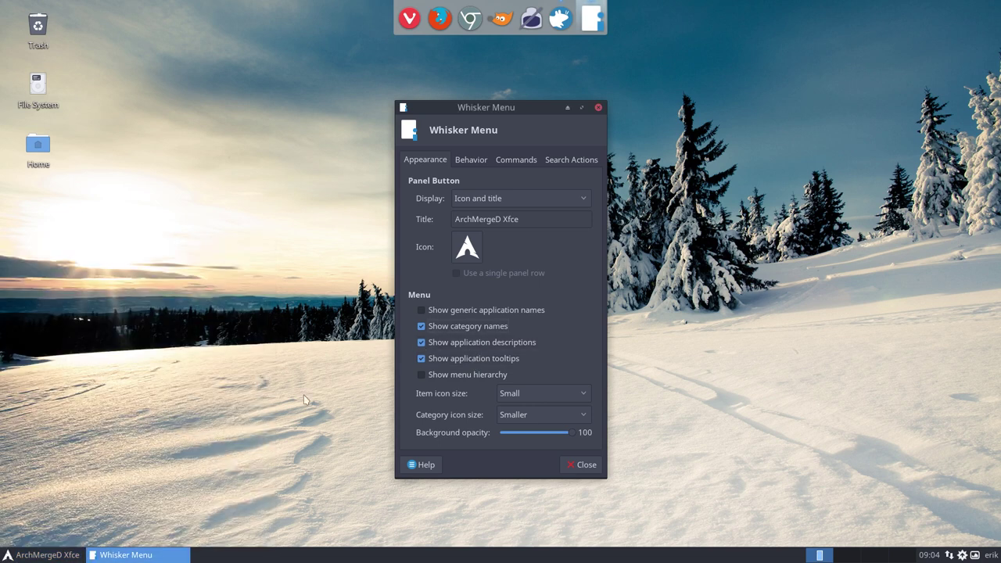
# Try hiding the application descriptions, check the Whisker Menu, and show the descriptions again
pyautogui.click(422, 342)
pyautogui.click(45, 555)
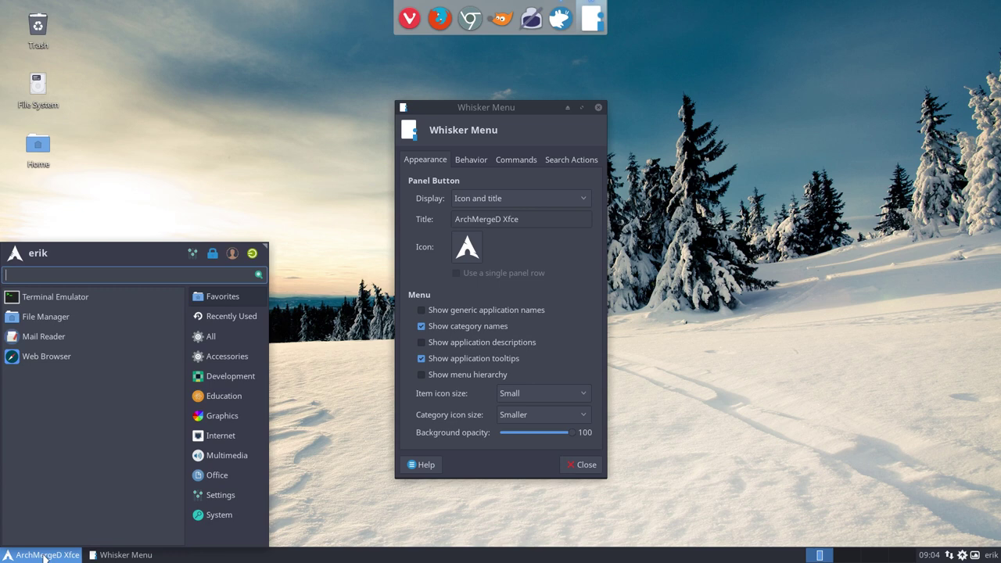
pyautogui.click(421, 342)
# Compare the Whisker Menu entries with and without application tooltips, ending with the tooltips switched back on
pyautogui.click(45, 555)
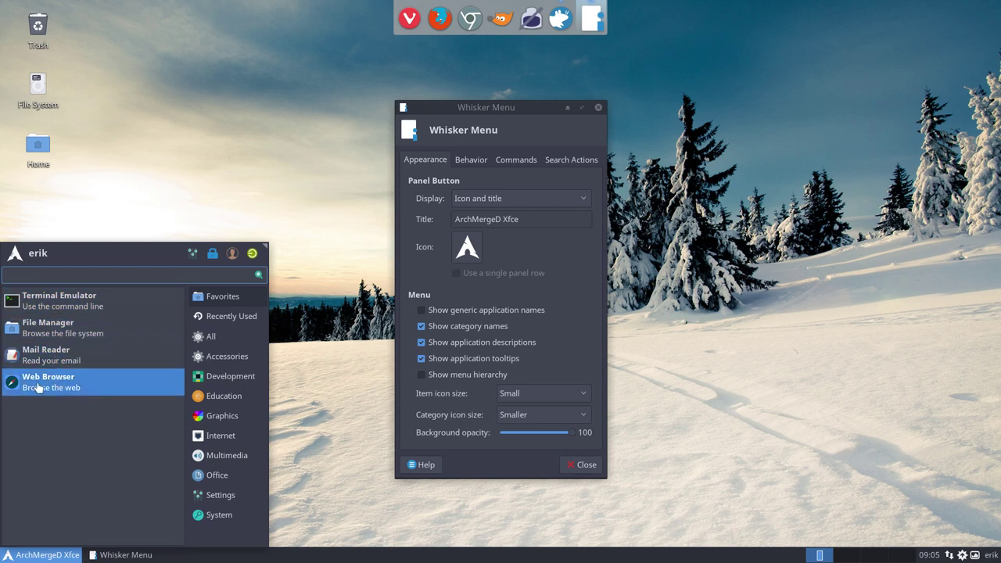
pyautogui.click(421, 360)
pyautogui.click(421, 358)
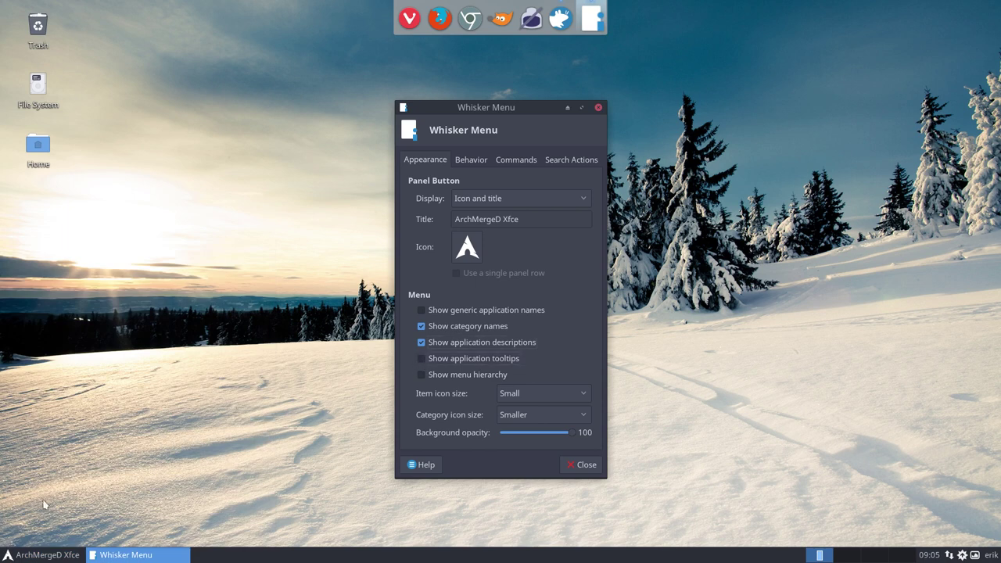
pyautogui.click(36, 553)
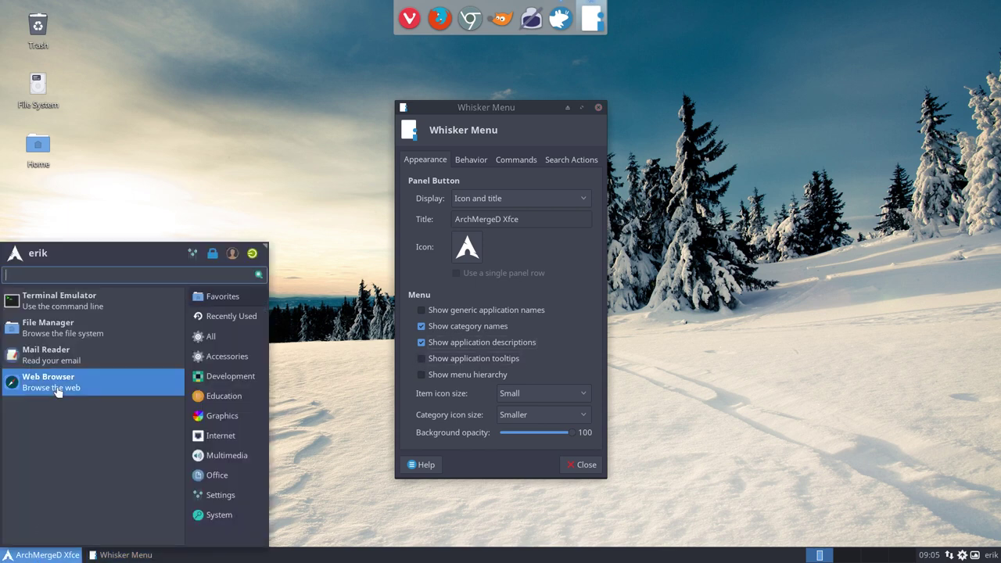
pyautogui.click(442, 351)
pyautogui.click(422, 359)
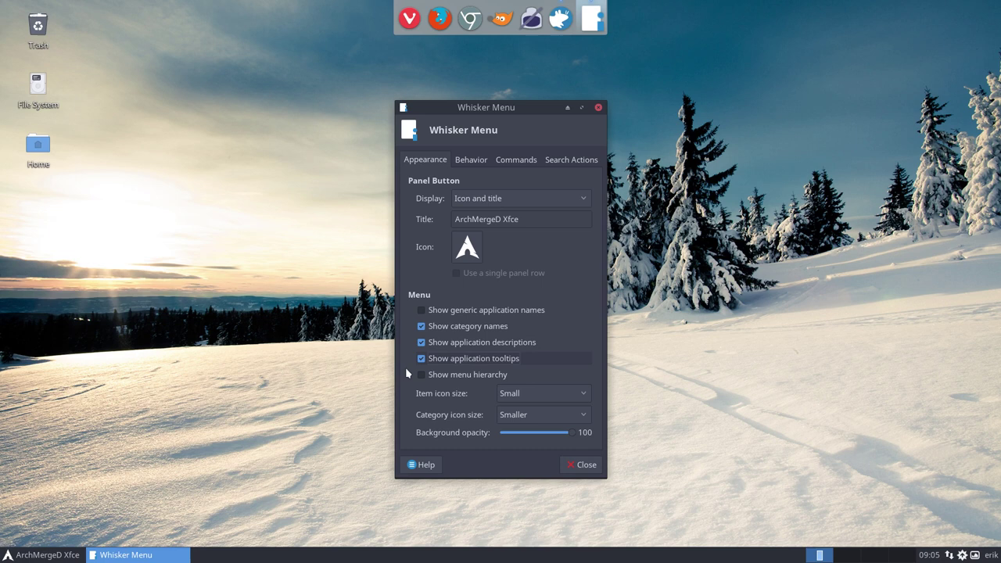
# Check the tooltip on the Web Browser entry, turn off Show application tooltips, and check the menu again
pyautogui.click(68, 555)
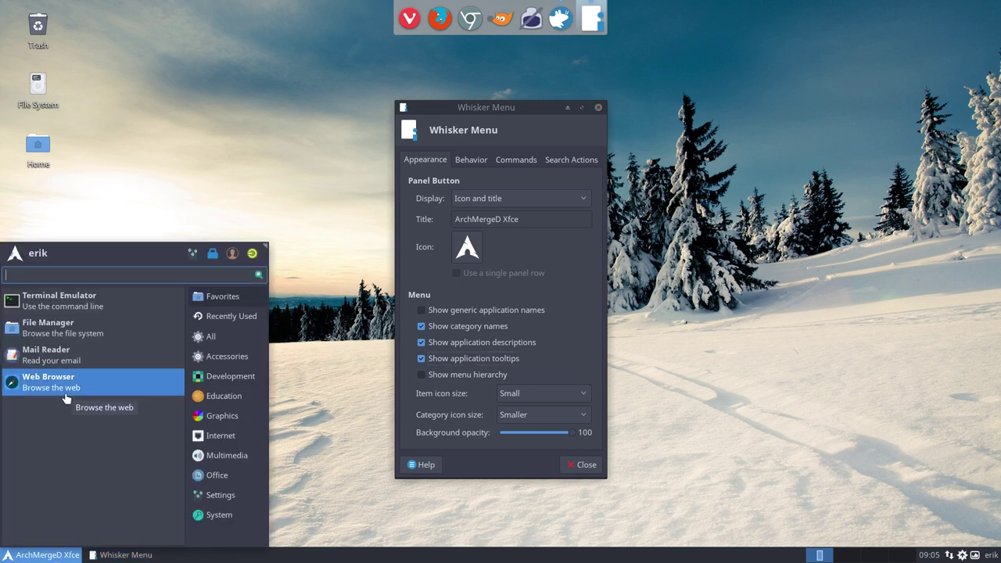
pyautogui.click(420, 359)
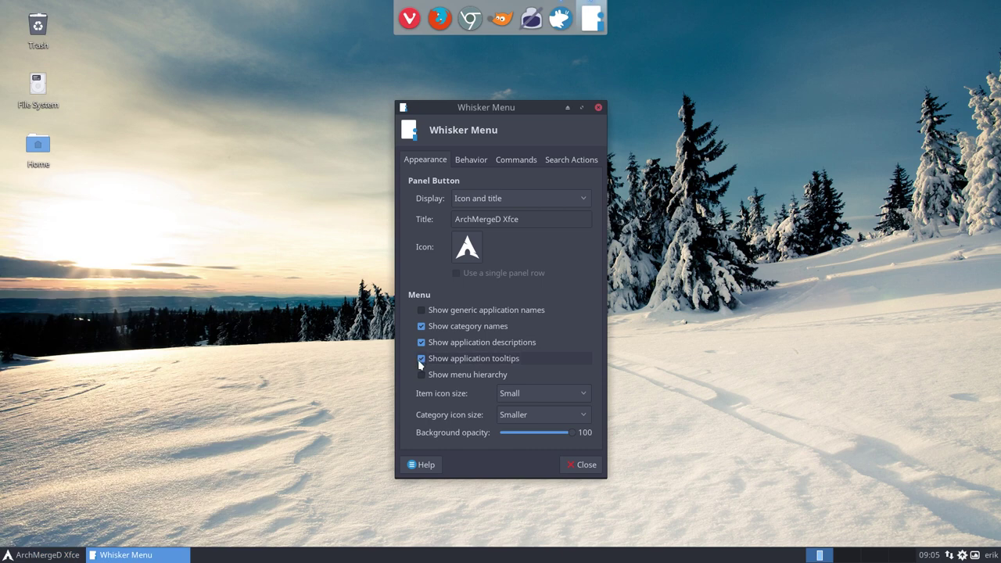
pyautogui.click(421, 359)
pyautogui.click(55, 555)
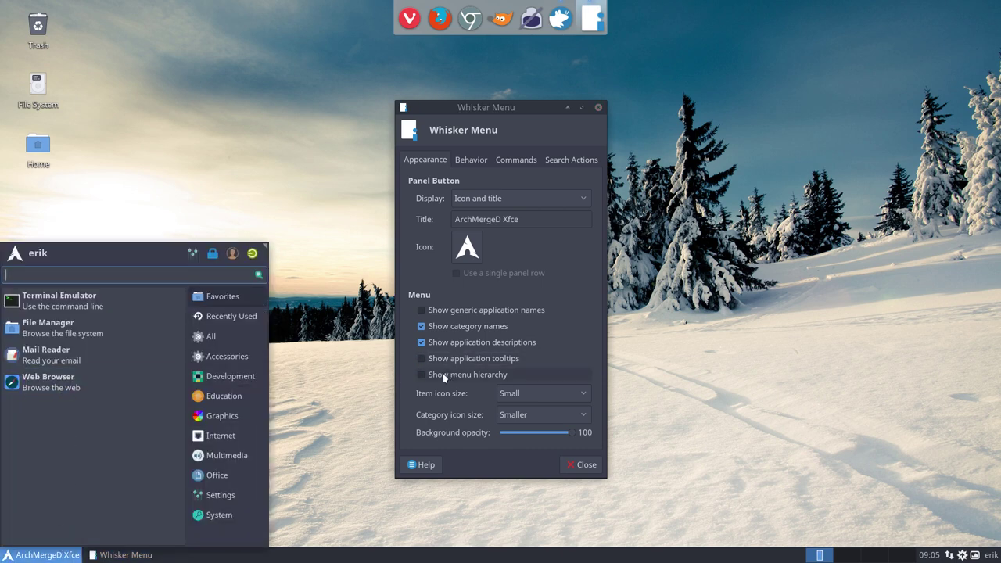
pyautogui.click(420, 379)
# Try the Show menu hierarchy option, check the category list in the Whisker Menu, and turn the option off again
pyautogui.click(421, 376)
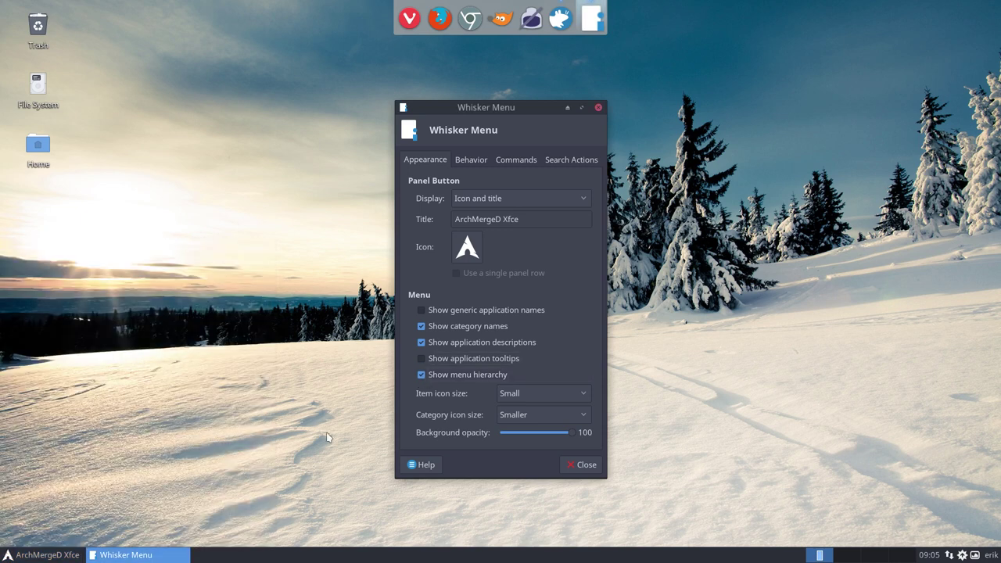
pyautogui.click(52, 556)
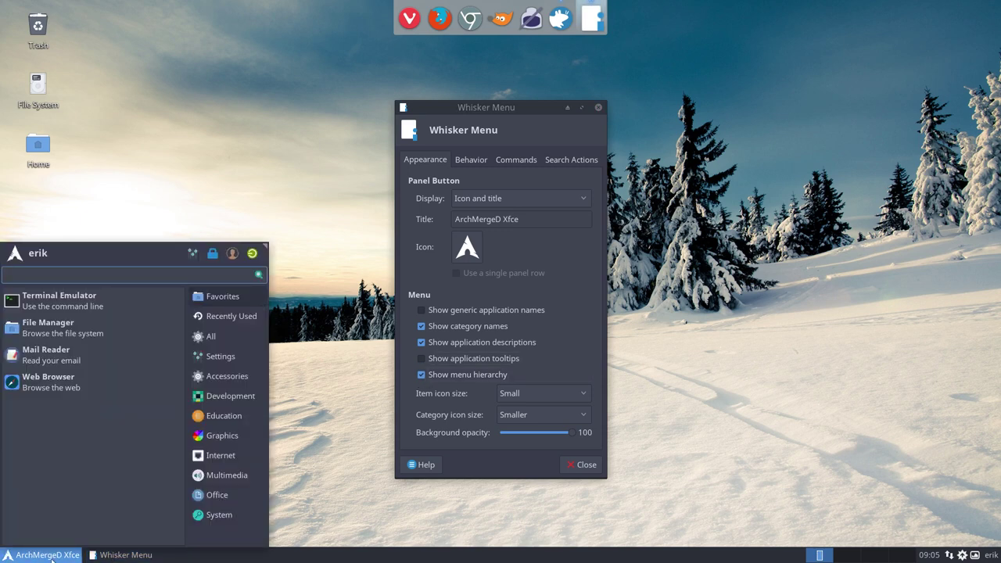
pyautogui.click(453, 373)
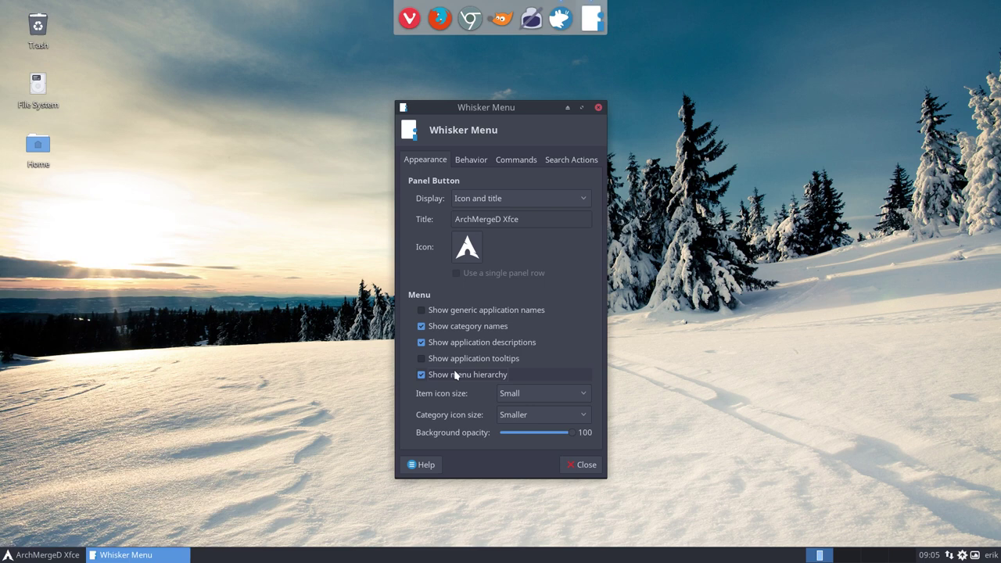
pyautogui.click(422, 376)
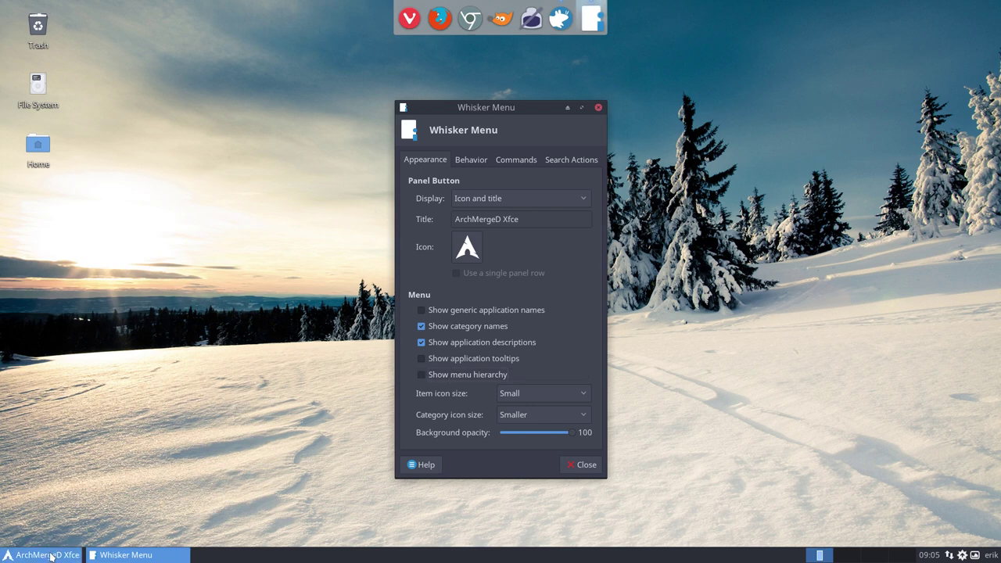
pyautogui.click(50, 556)
pyautogui.click(438, 376)
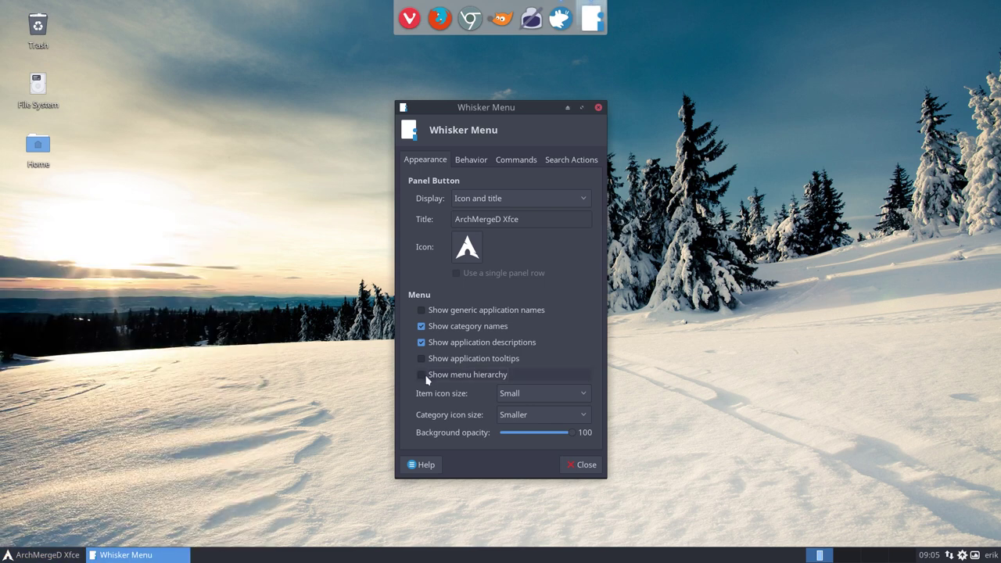
# Turn on Show menu hierarchy, check the Whisker Menu, and keep the item icon size at Small
pyautogui.click(424, 376)
pyautogui.click(42, 555)
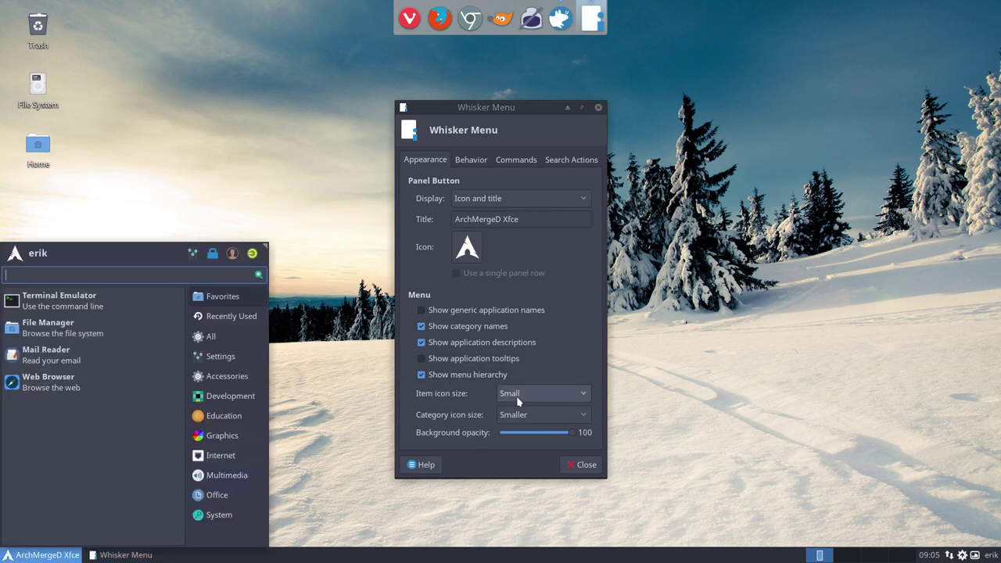
pyautogui.click(551, 394)
pyautogui.click(551, 395)
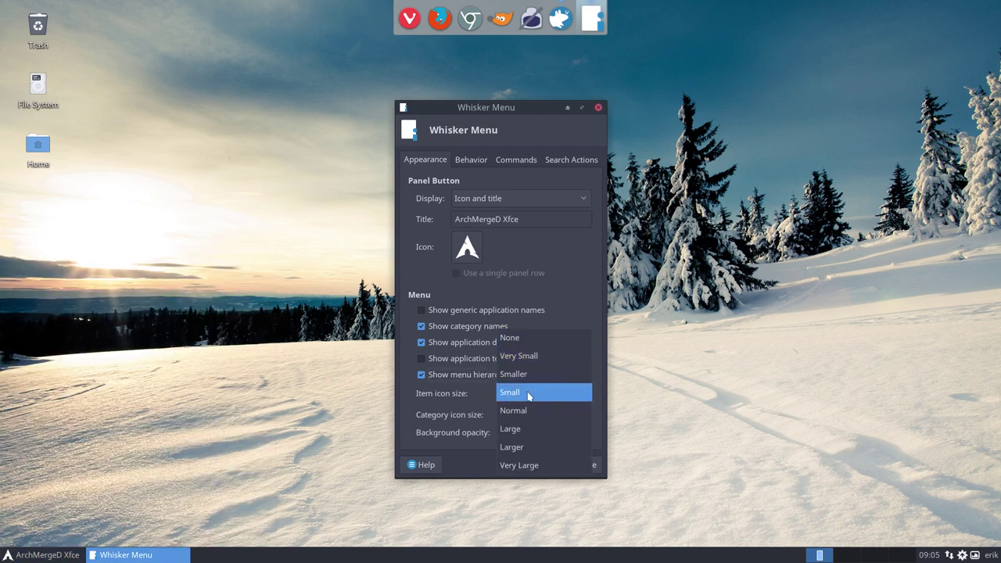
pyautogui.click(530, 393)
# Lower the Whisker Menu's background opacity to 79 and compare the menu's look before and after
pyautogui.click(45, 555)
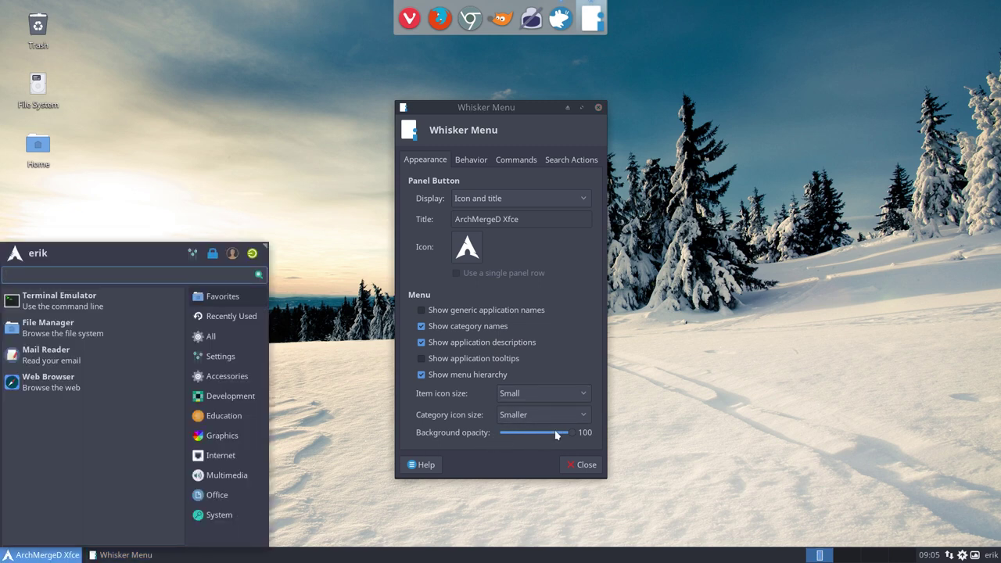
pyautogui.moveTo(571, 434); pyautogui.dragTo(555, 436)
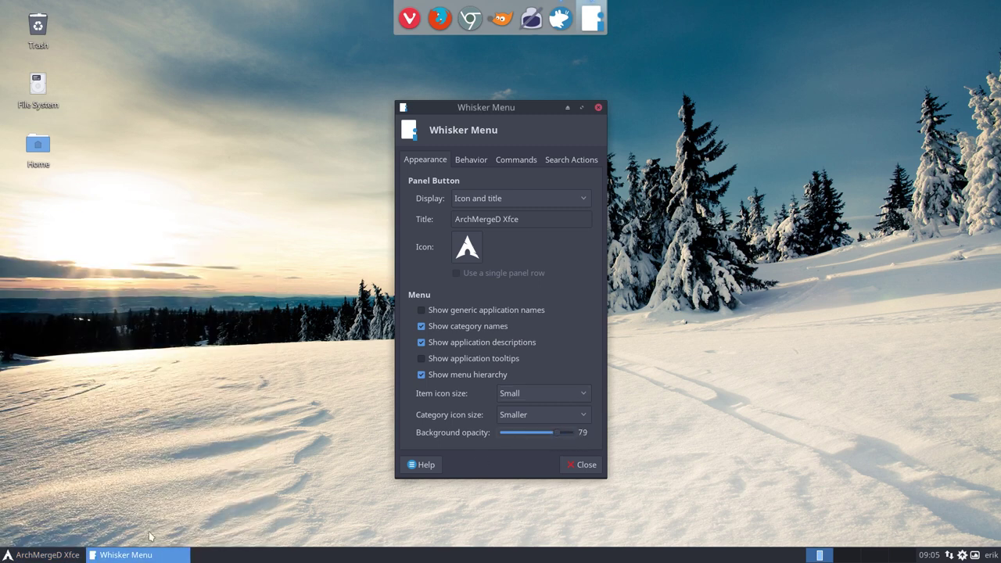
pyautogui.click(60, 556)
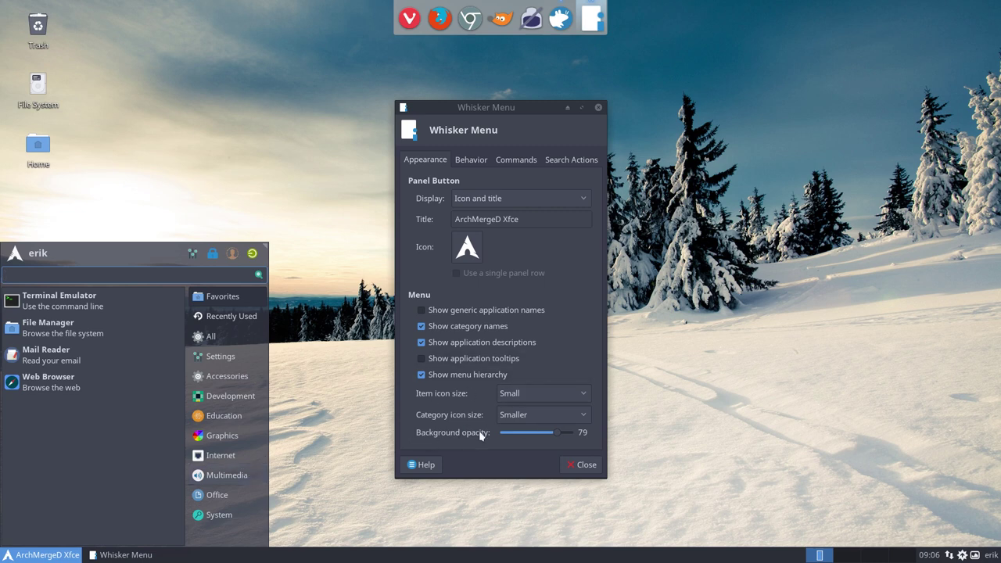
# Enable Switch categories by hovering in the behavior settings and test it across the Whisker Menu's categories
pyautogui.click(469, 163)
pyautogui.click(470, 160)
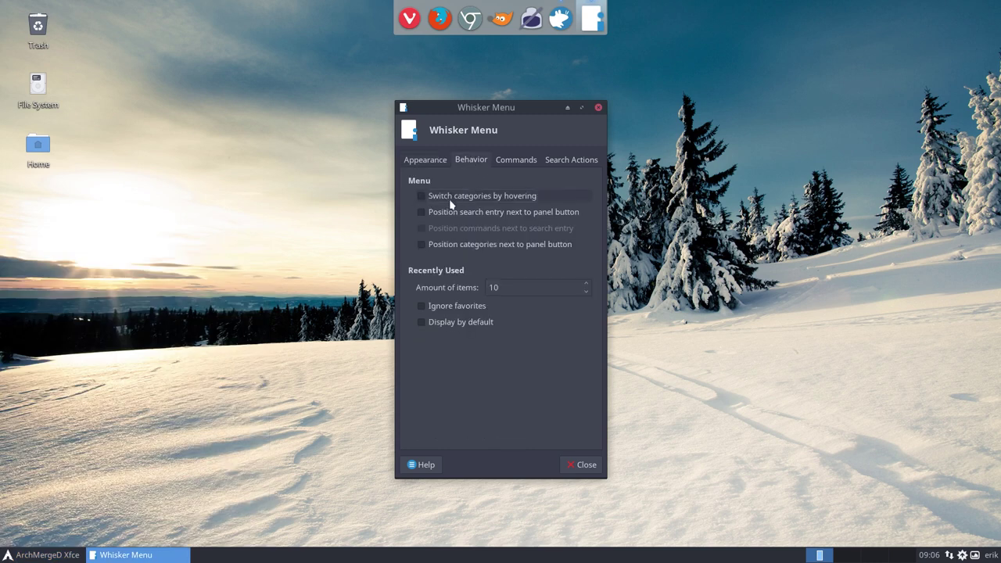
pyautogui.click(420, 195)
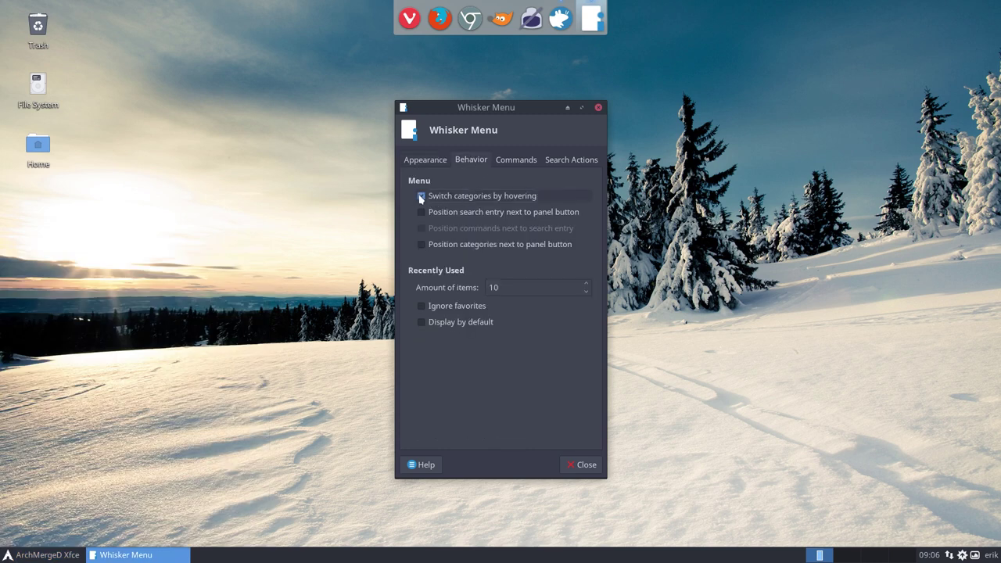
pyautogui.click(37, 552)
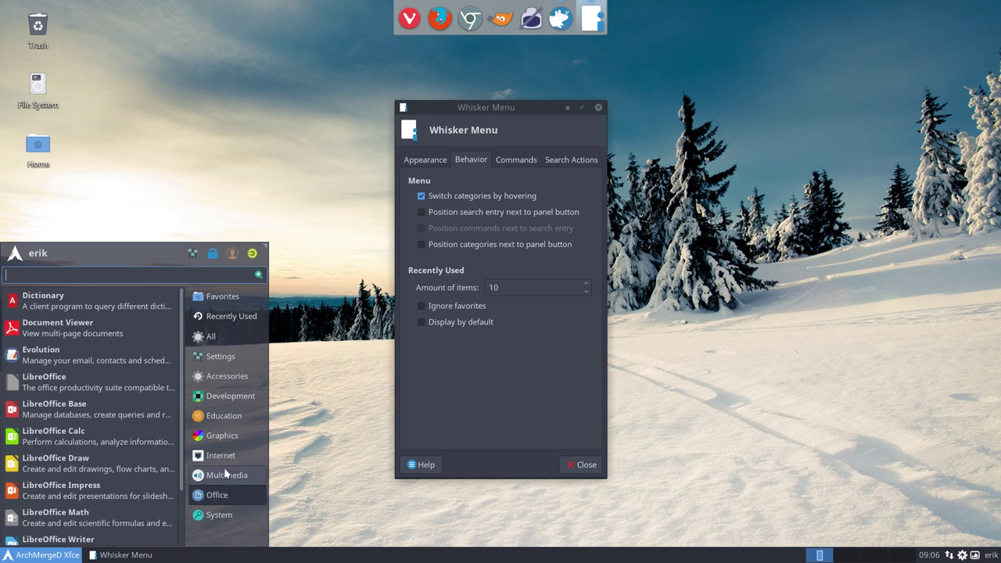
pyautogui.moveTo(227, 415)
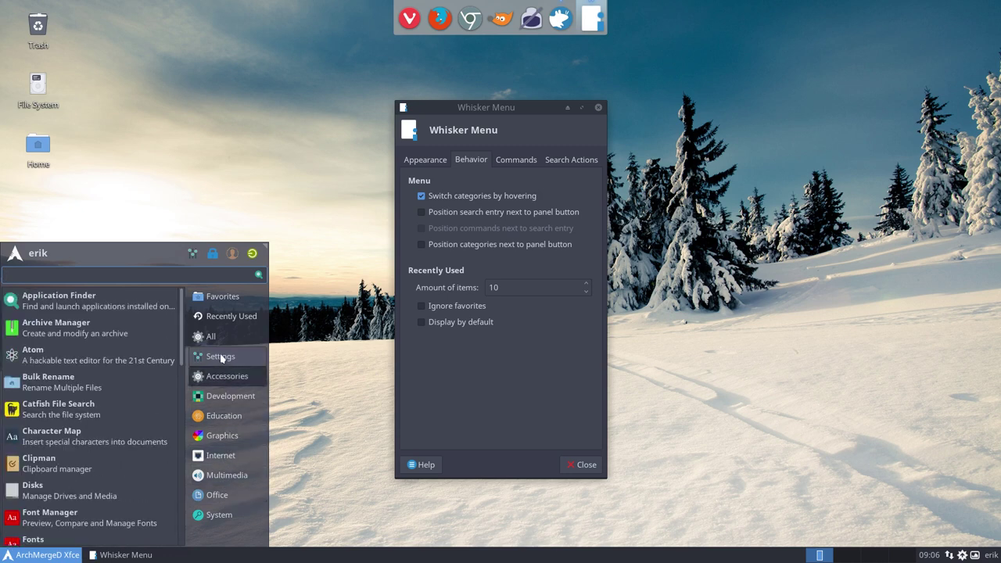
pyautogui.moveTo(223, 304)
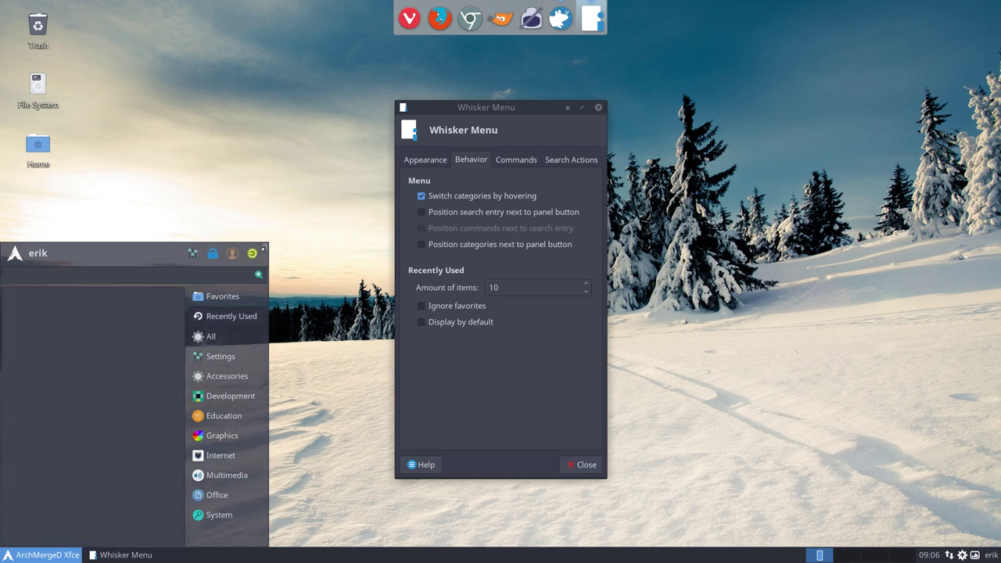
# Enlarge the Whisker Menu upward, browse its categories at the new size, and close it
pyautogui.moveTo(266, 245); pyautogui.dragTo(278, 124)
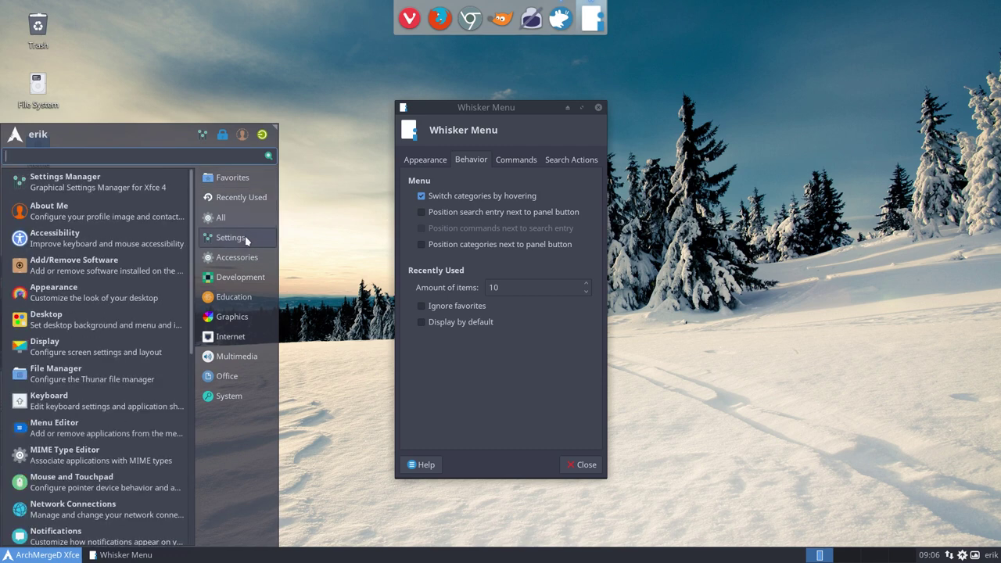
pyautogui.moveTo(237, 278)
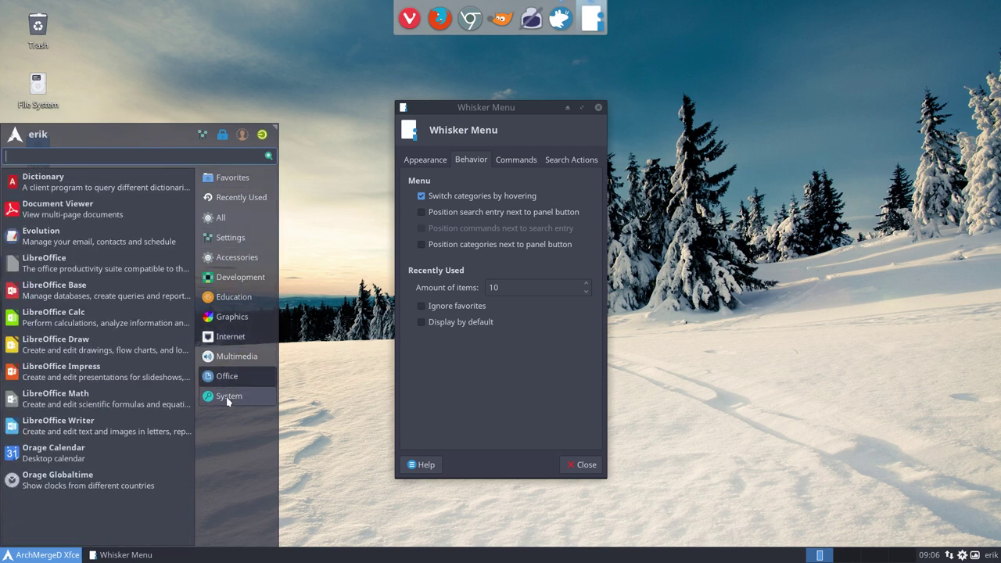
pyautogui.click(537, 423)
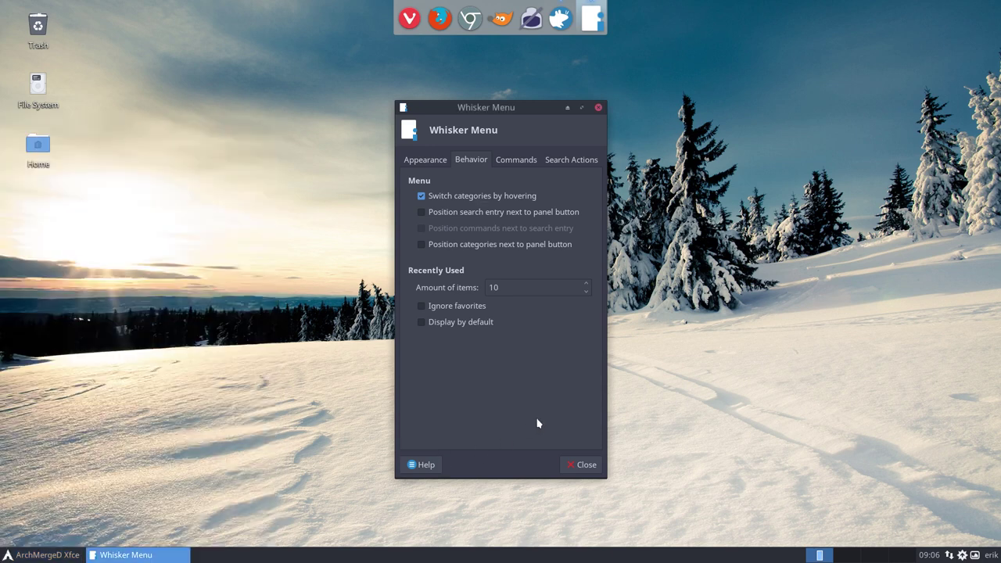
# Enable Position search entry next to panel button and check the search field's place in the Whisker Menu
pyautogui.click(423, 213)
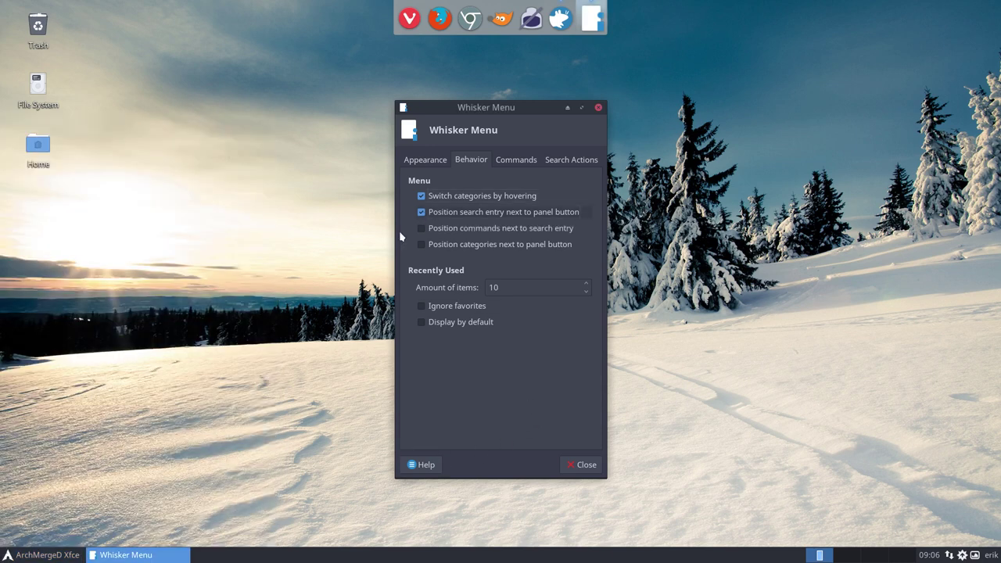
pyautogui.click(44, 554)
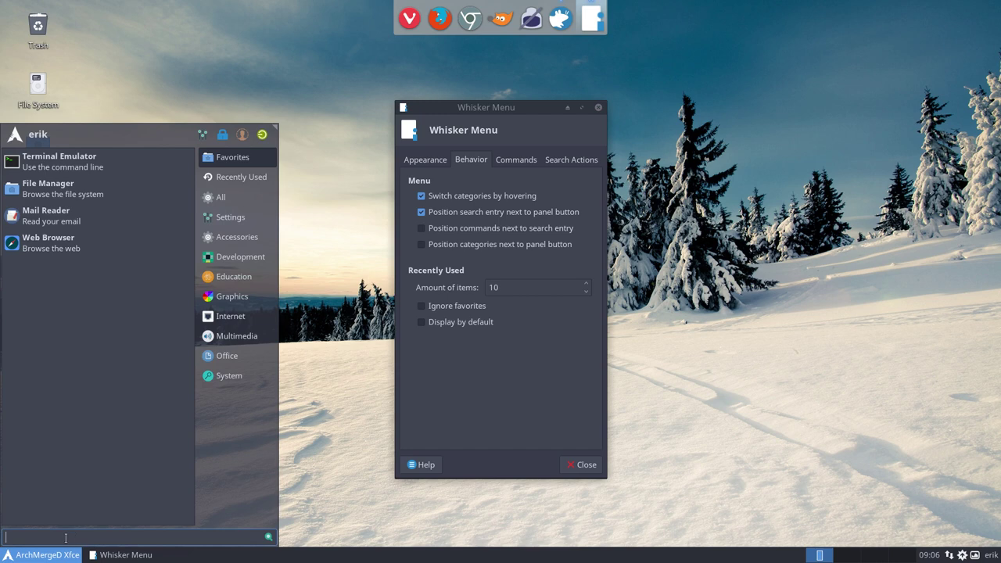
pyautogui.press('Escape')
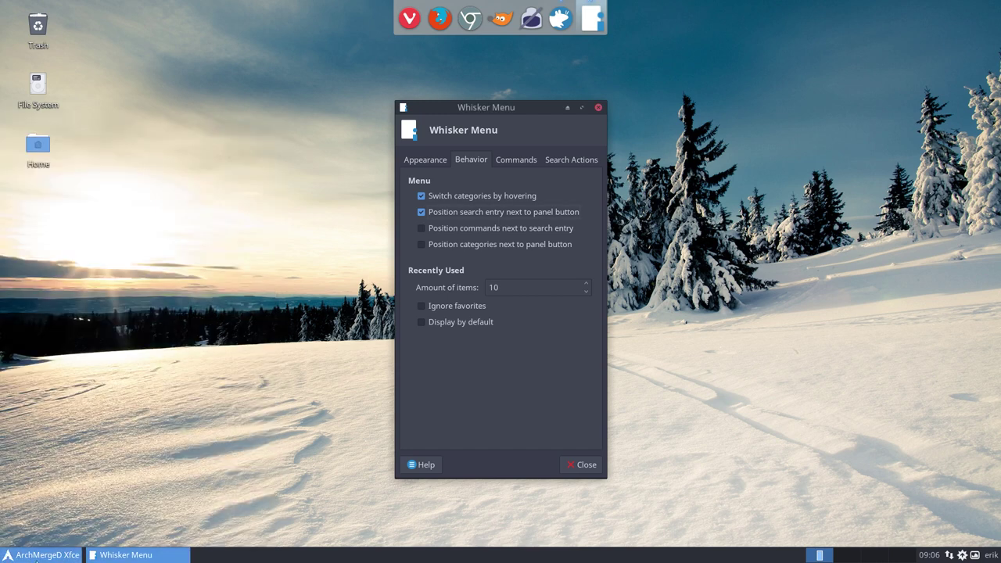
pyautogui.click(37, 560)
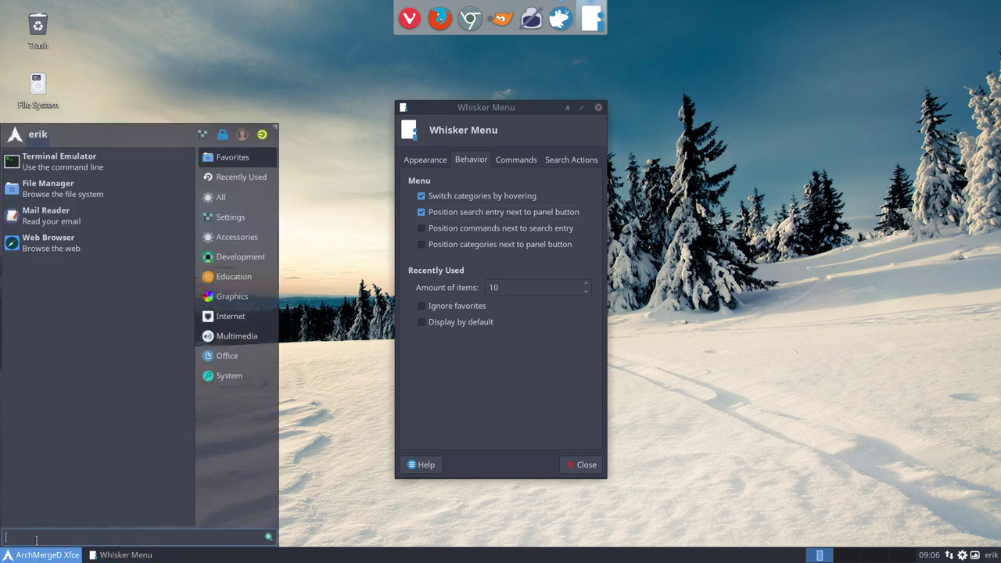
# Enable Position commands next to search entry and check the command icons in the Whisker Menu
pyautogui.click(422, 234)
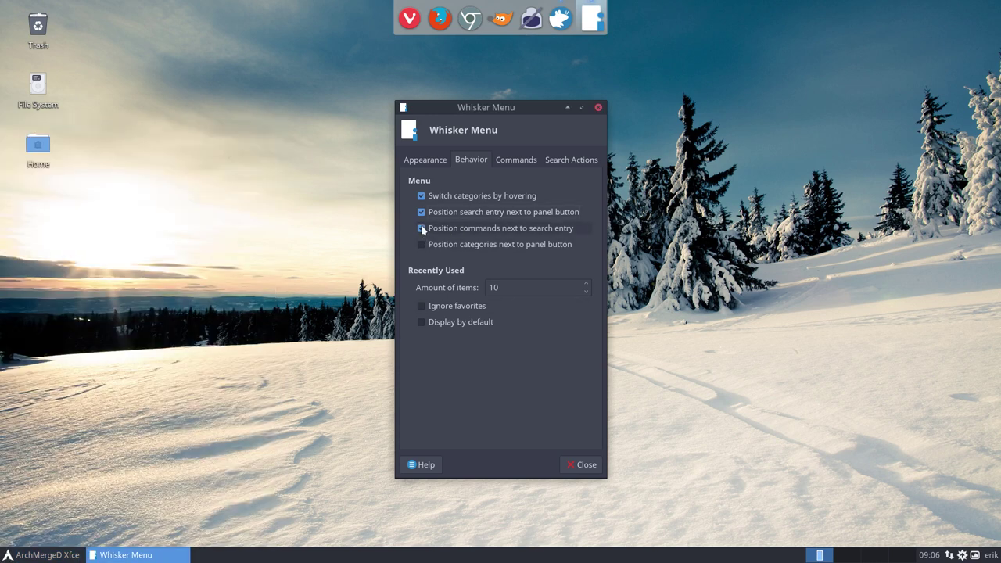
pyautogui.click(422, 228)
pyautogui.click(41, 555)
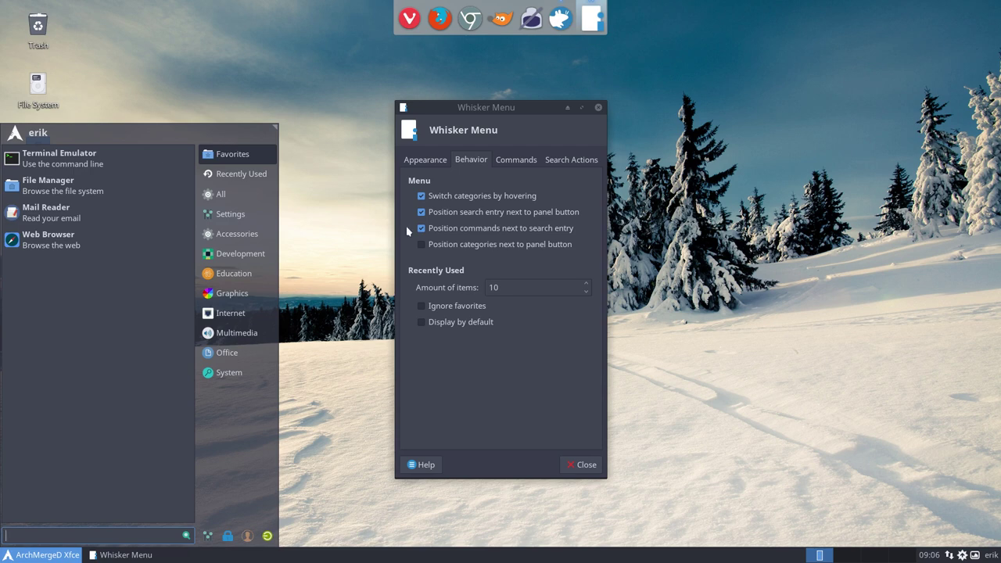
# Enable Position categories next to panel button, check the Whisker Menu, and reduce the menu's height
pyautogui.click(429, 249)
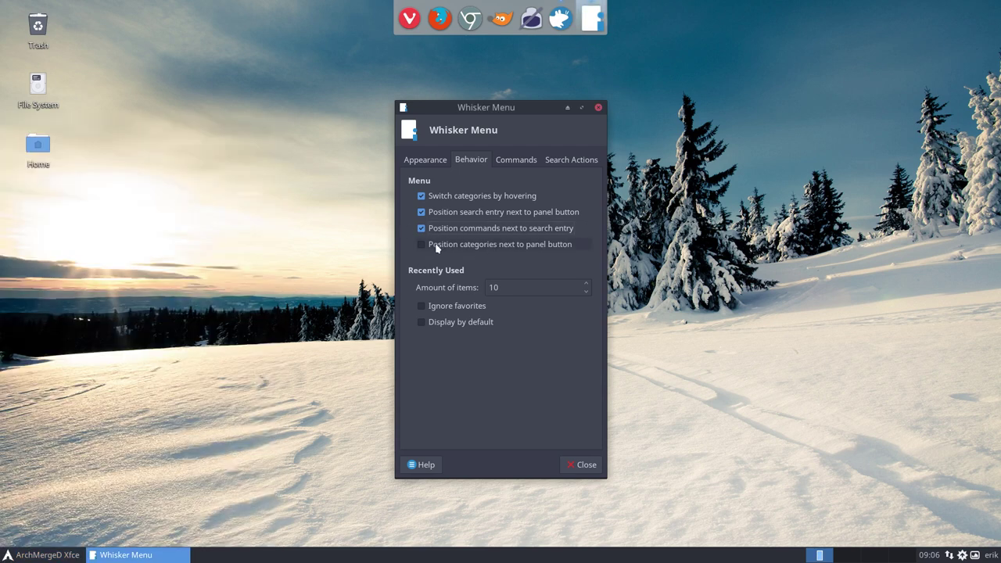
pyautogui.click(422, 244)
pyautogui.press('super')
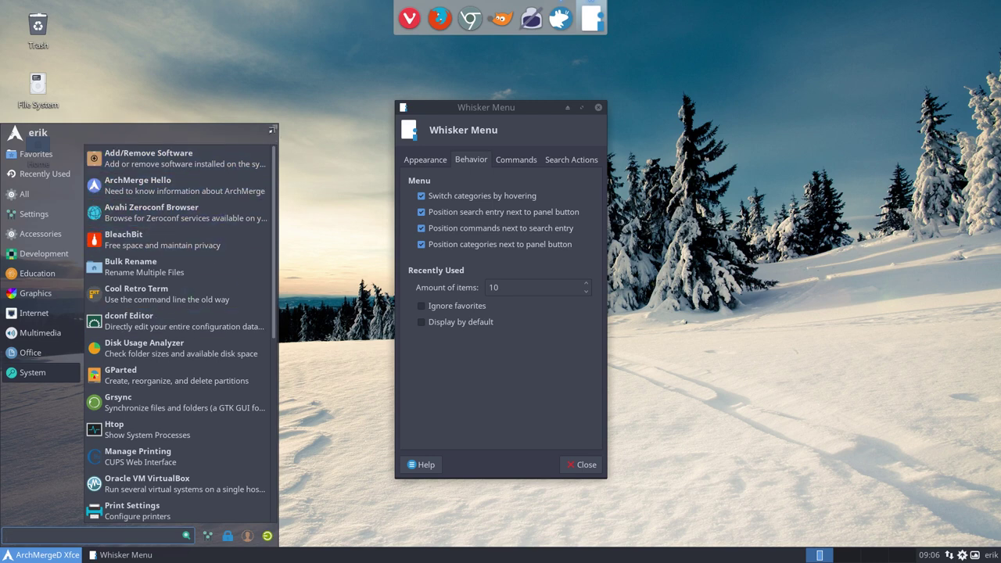
pyautogui.moveTo(272, 129); pyautogui.dragTo(273, 233)
pyautogui.click(516, 351)
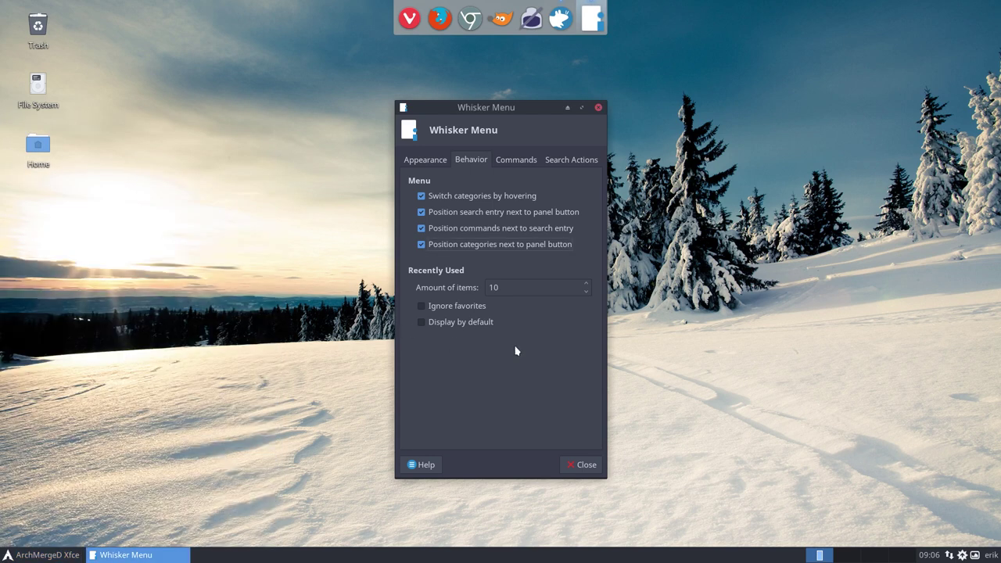
# Review the Edit Applications and Edit Profile commands and the search actions, and close the Whisker Menu properties
pyautogui.click(514, 160)
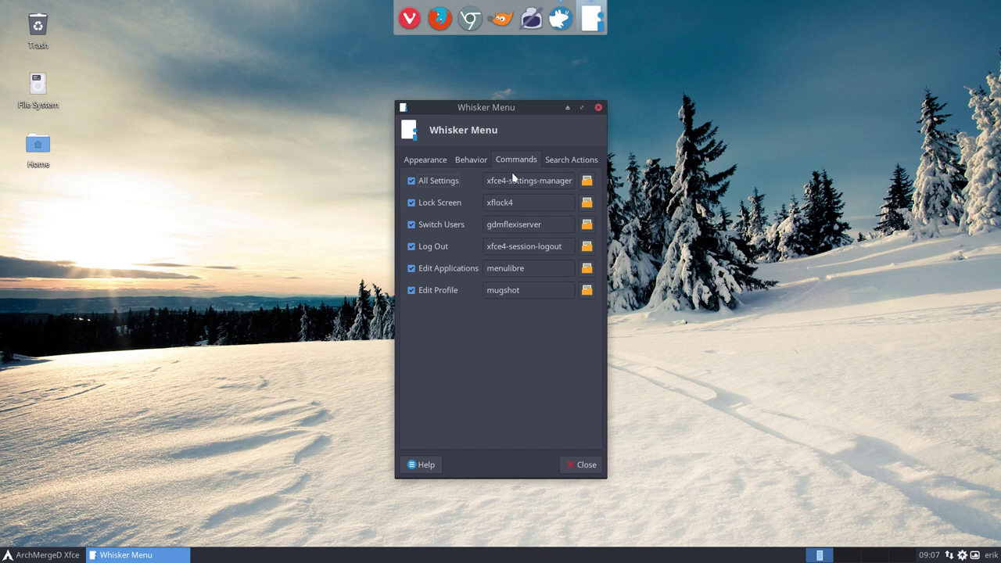
pyautogui.click(526, 269)
pyautogui.doubleClick(525, 269)
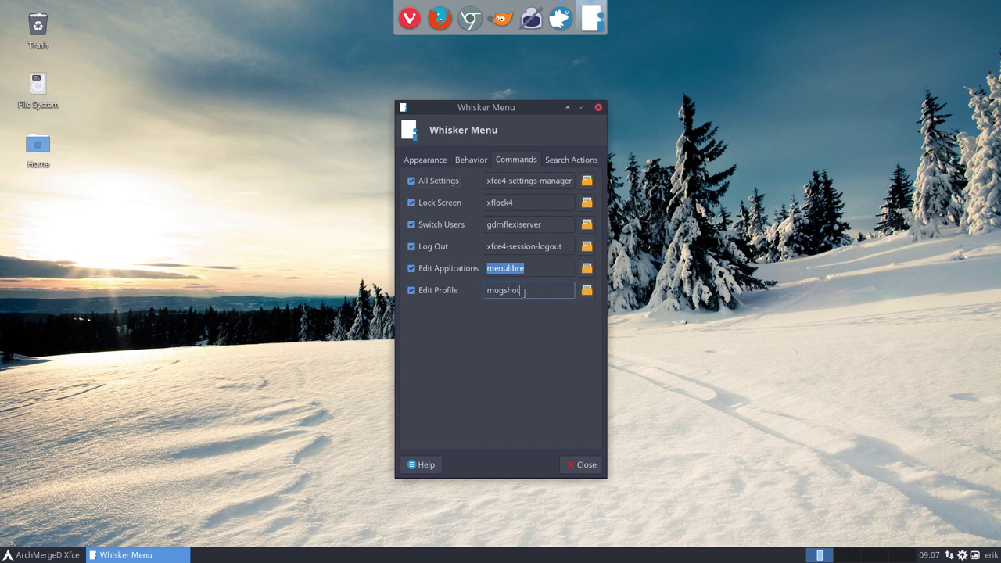
pyautogui.doubleClick(526, 291)
pyautogui.click(569, 162)
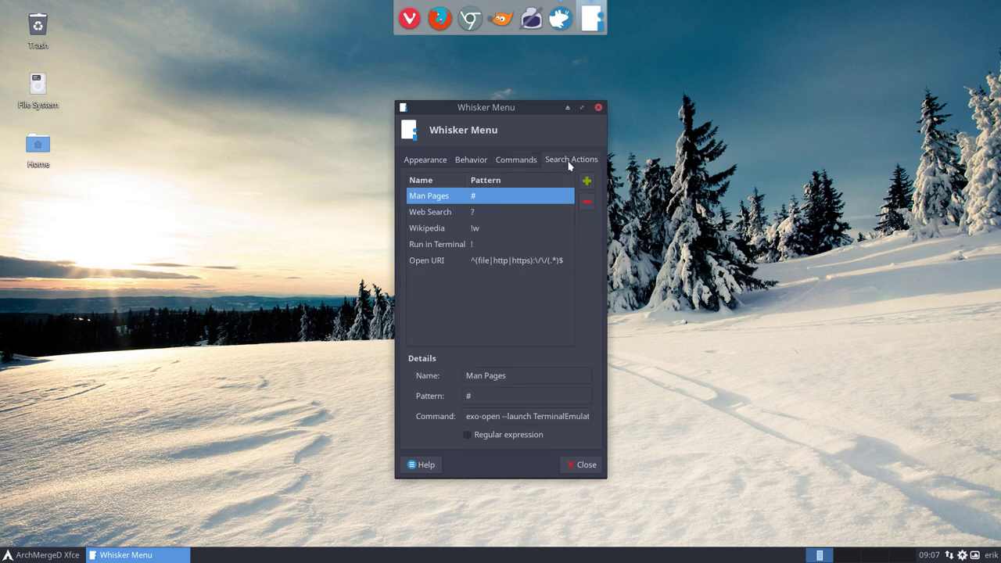
pyautogui.click(598, 109)
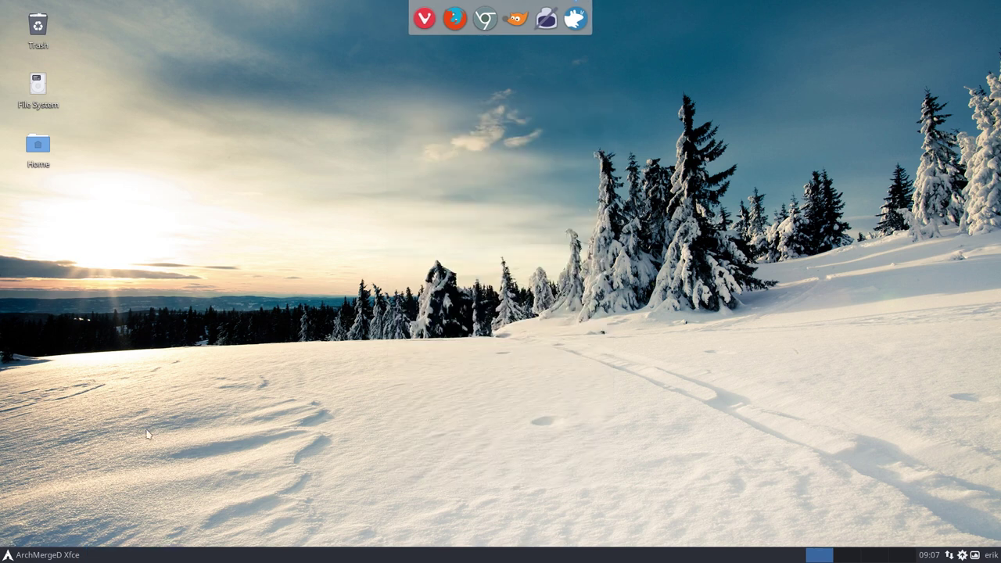
# Open the Mugshot profile editor from the Whisker Menu, view the picture options, and cancel without changes
pyautogui.click(62, 554)
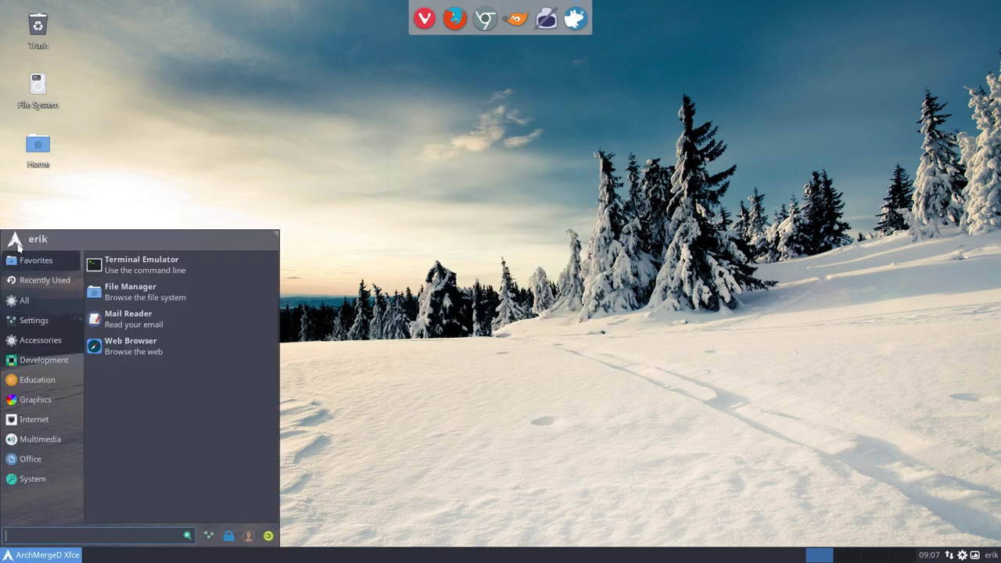
pyautogui.click(19, 241)
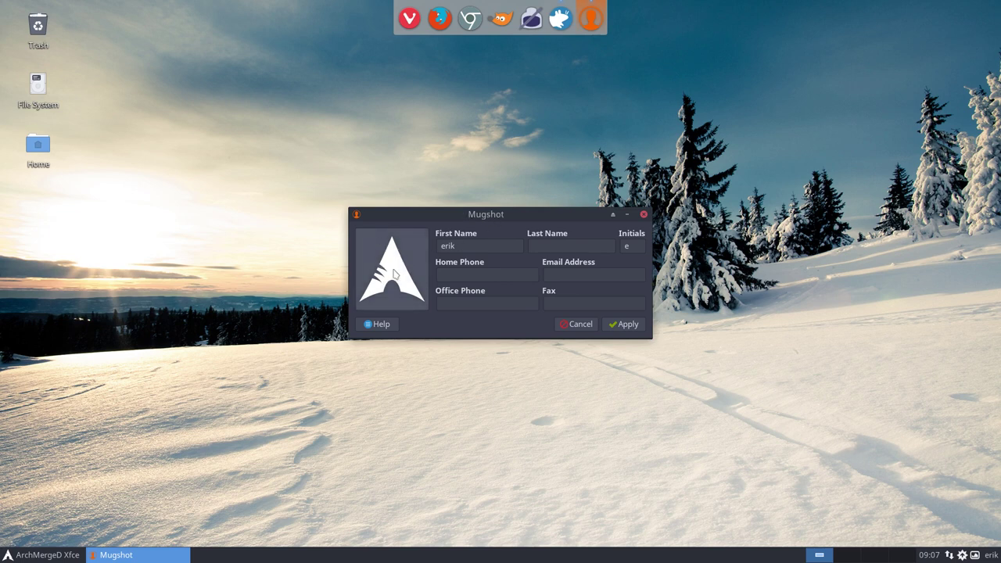
pyautogui.click(395, 273)
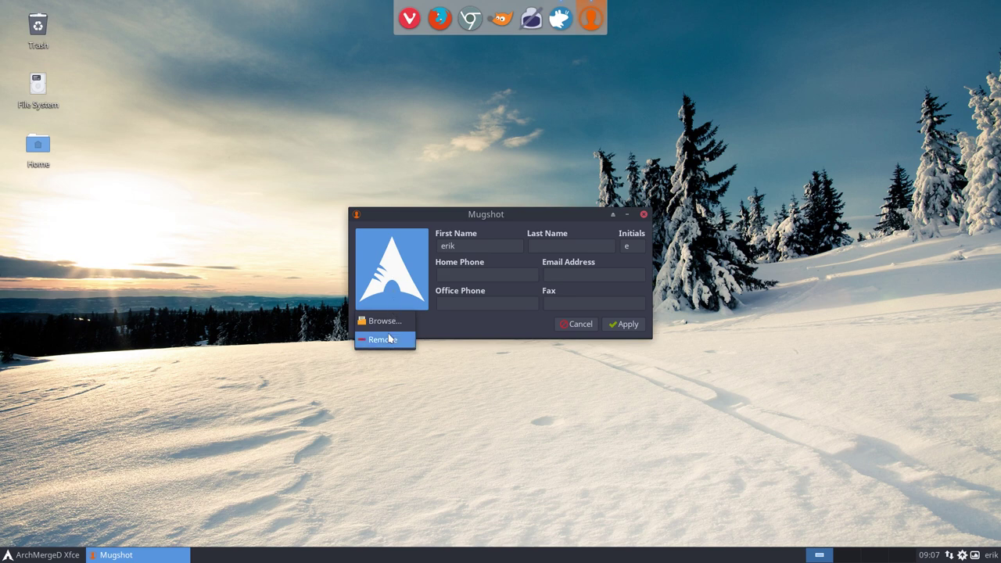
pyautogui.click(586, 326)
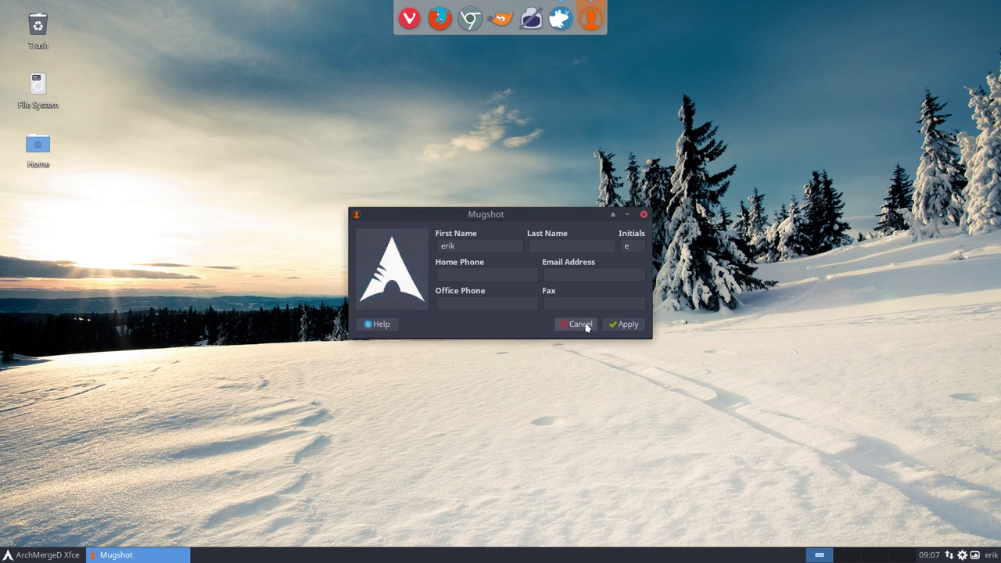
pyautogui.click(587, 327)
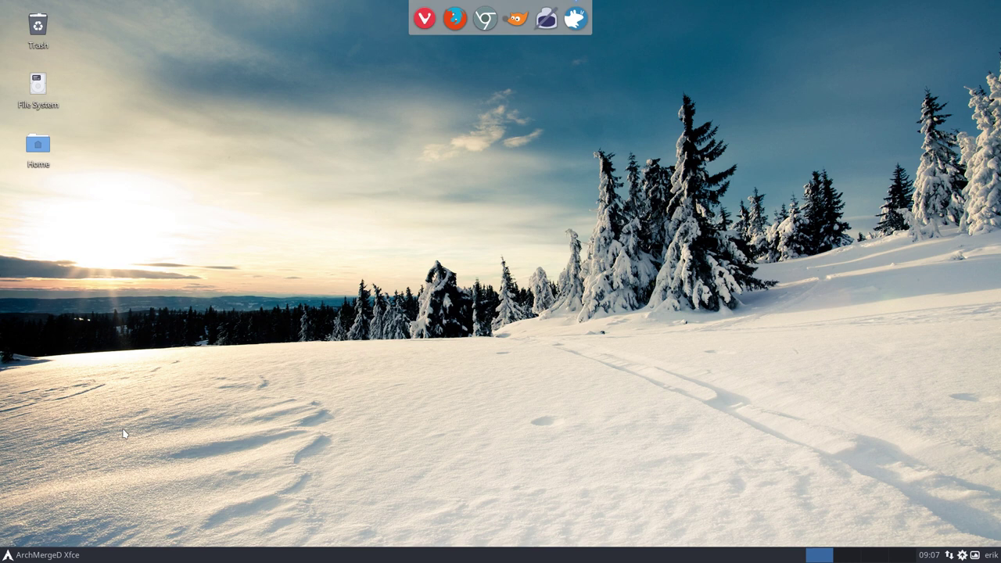
# Open the Settings manager through the Whisker Menu's All Settings command, look it over, and close it
pyautogui.click(58, 556)
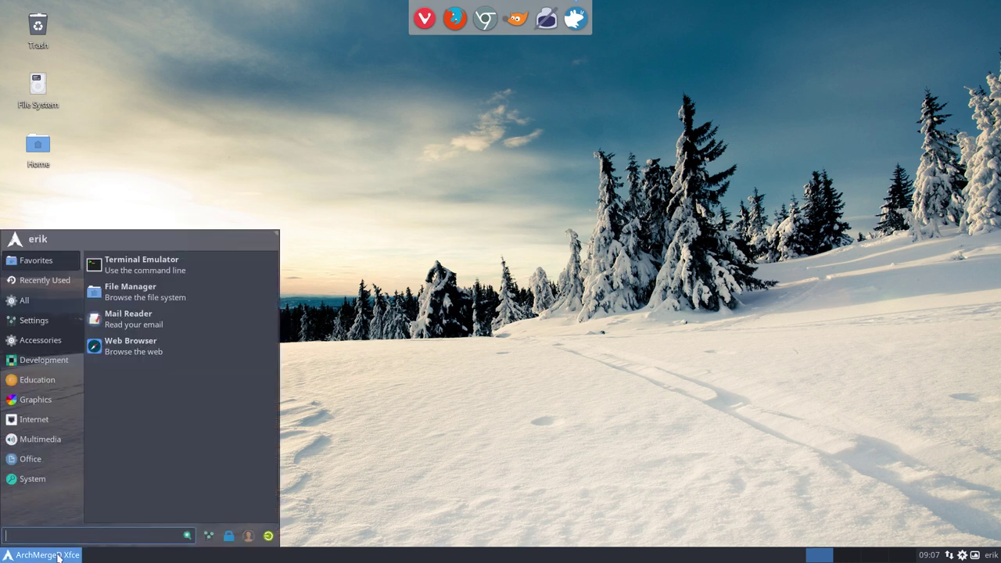
pyautogui.click(208, 535)
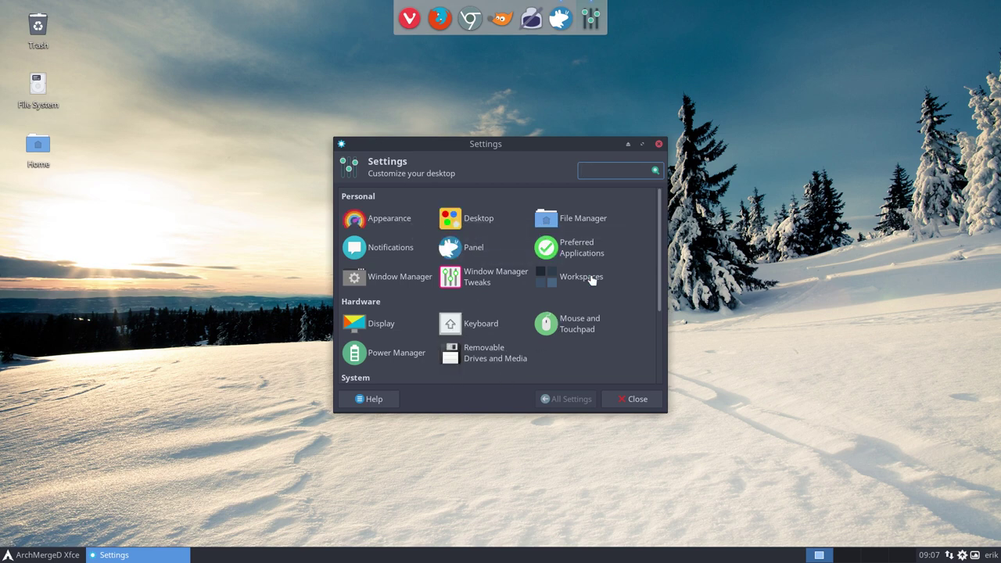
pyautogui.click(659, 145)
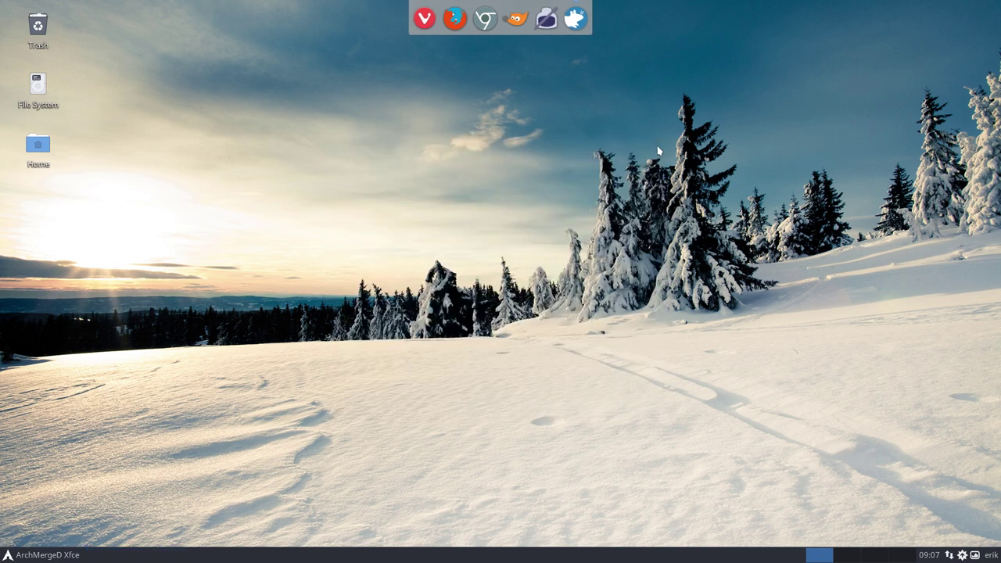